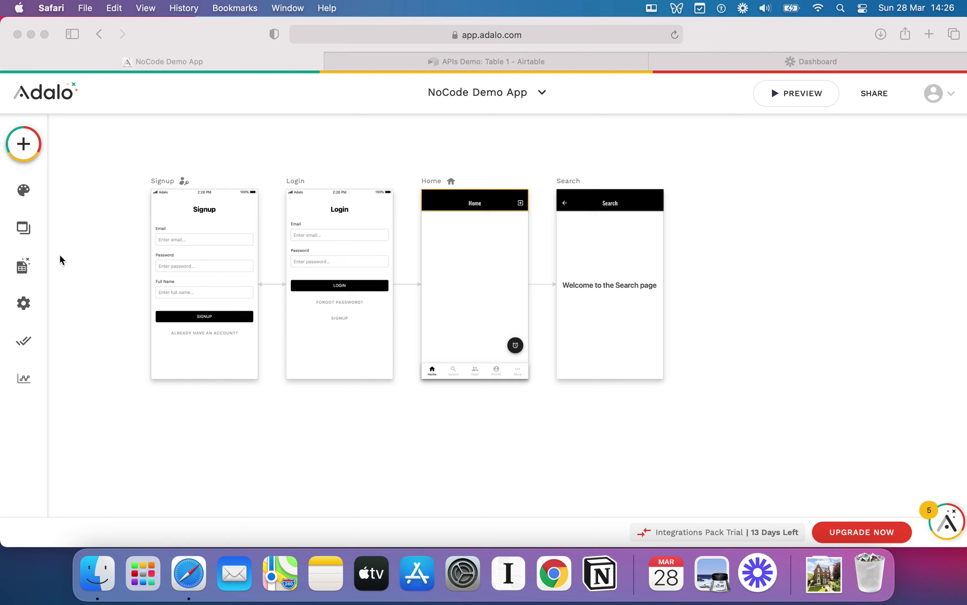
Open the app's database collections and view the database and external collection sections
click(87, 250)
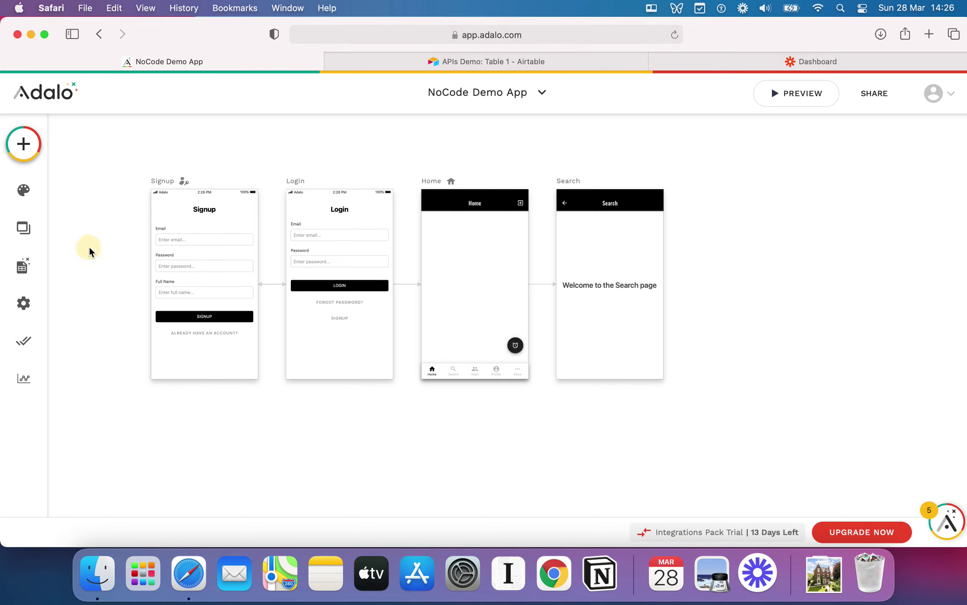
click(26, 269)
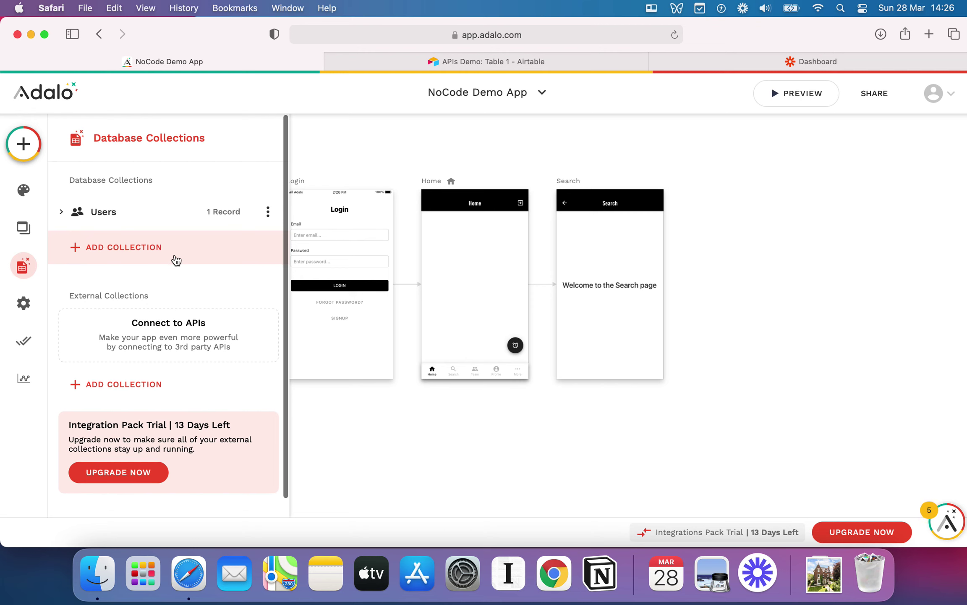
scroll(177, 260, down, 1)
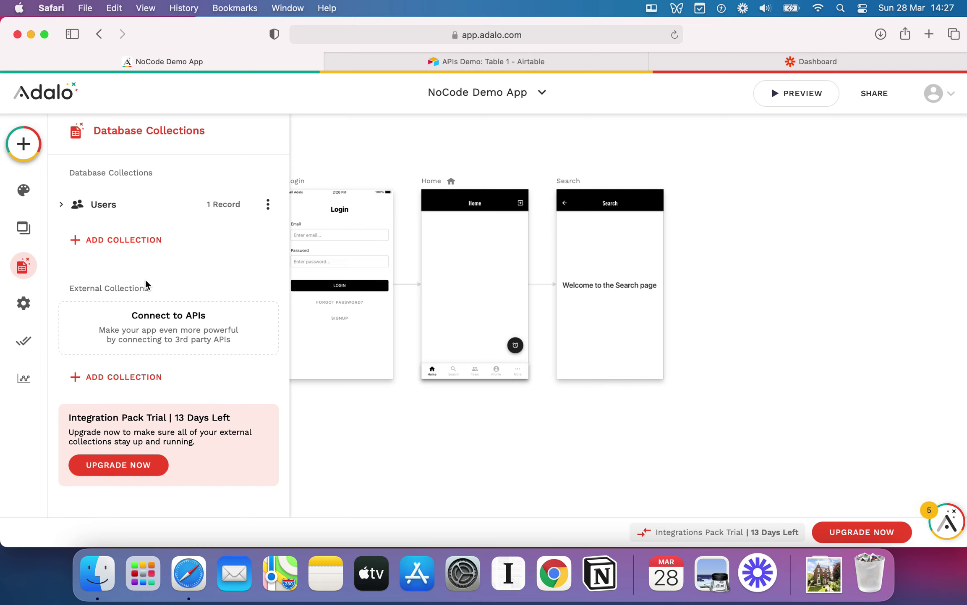
Compare the app's collections with the columns of Table 1 in the APIs Demo base in Airtable
click(441, 60)
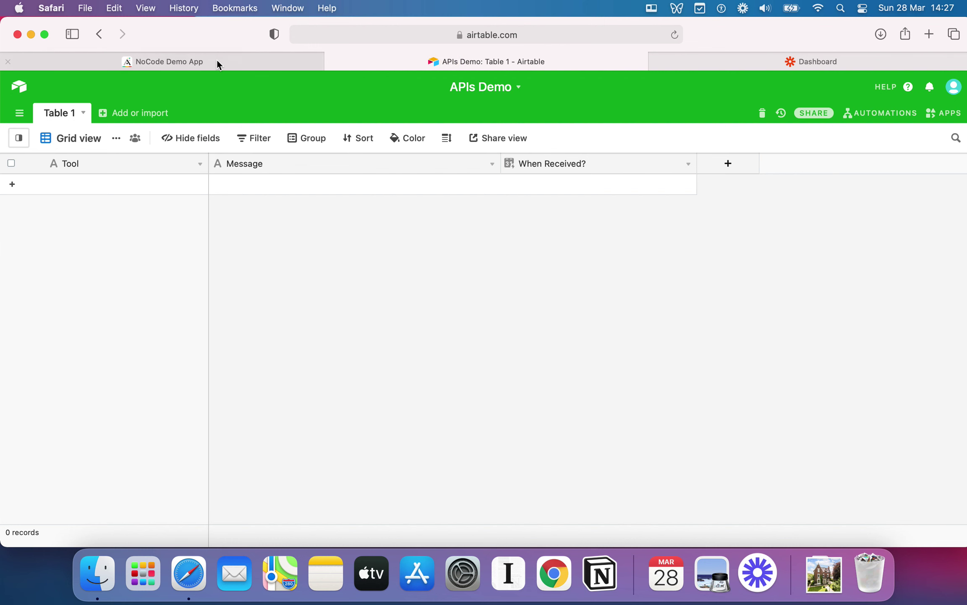
click(203, 61)
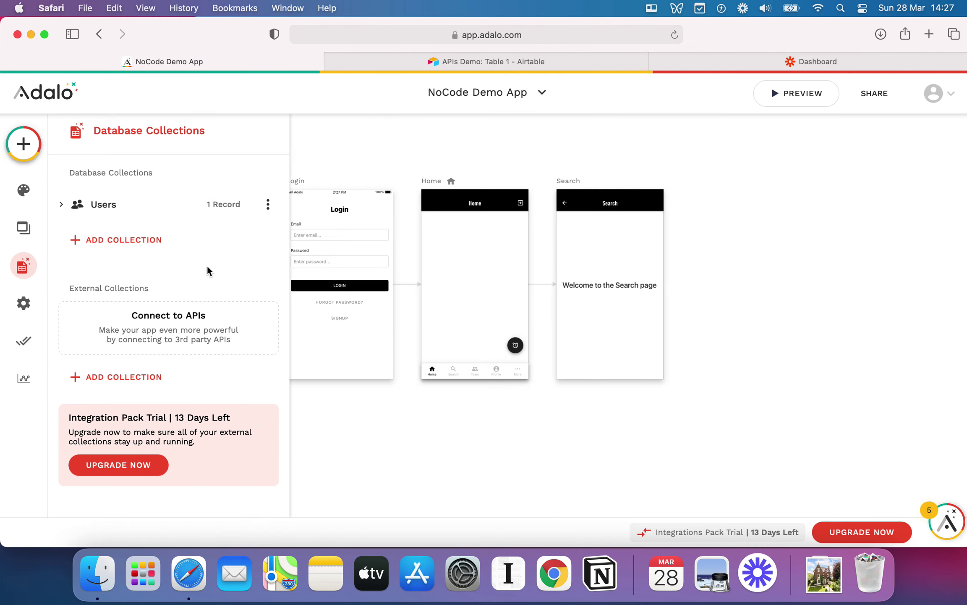
click(481, 64)
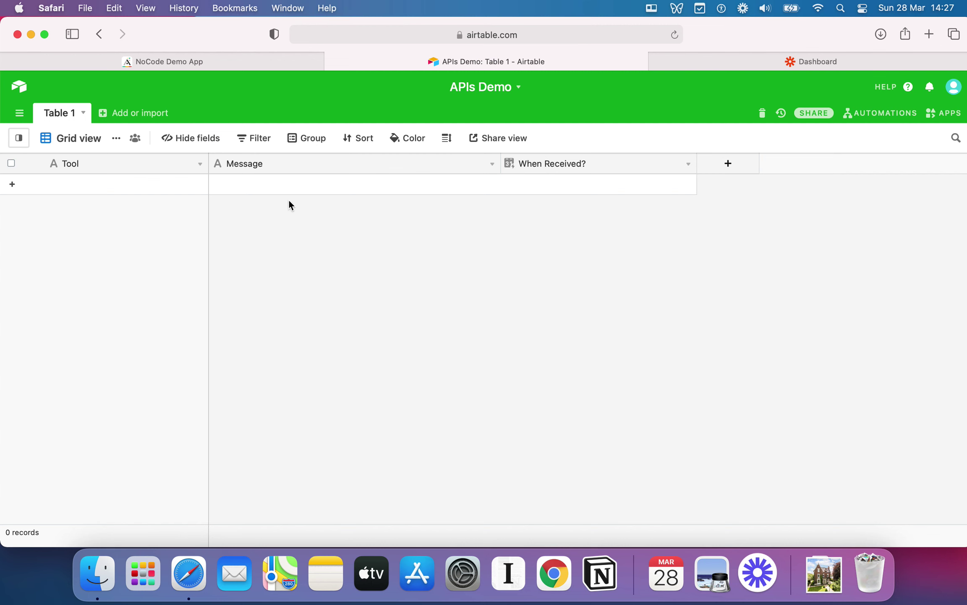
click(259, 62)
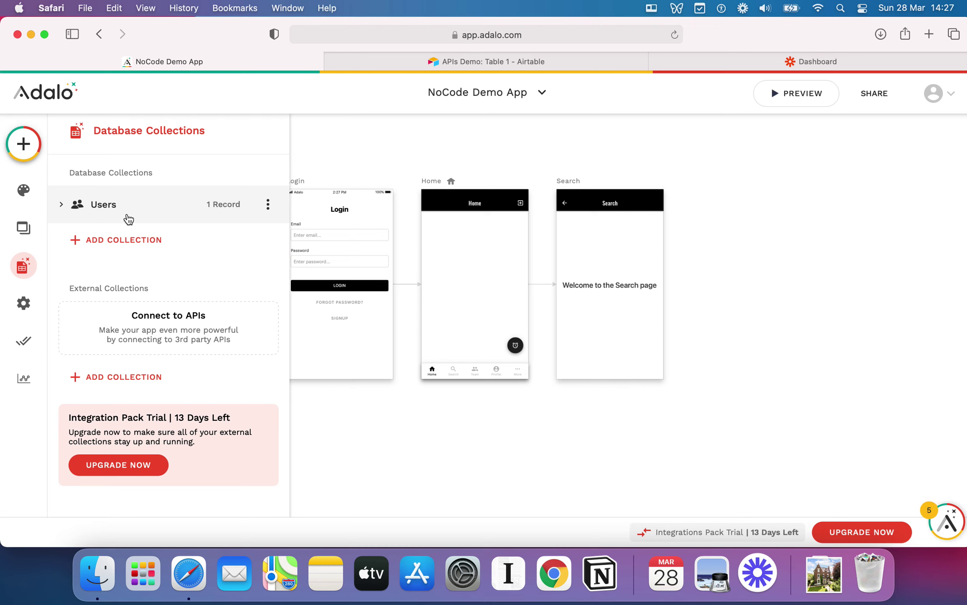
Examine the Users collection's records, its columns and the blank new-user form, and close them without adding a user
click(268, 204)
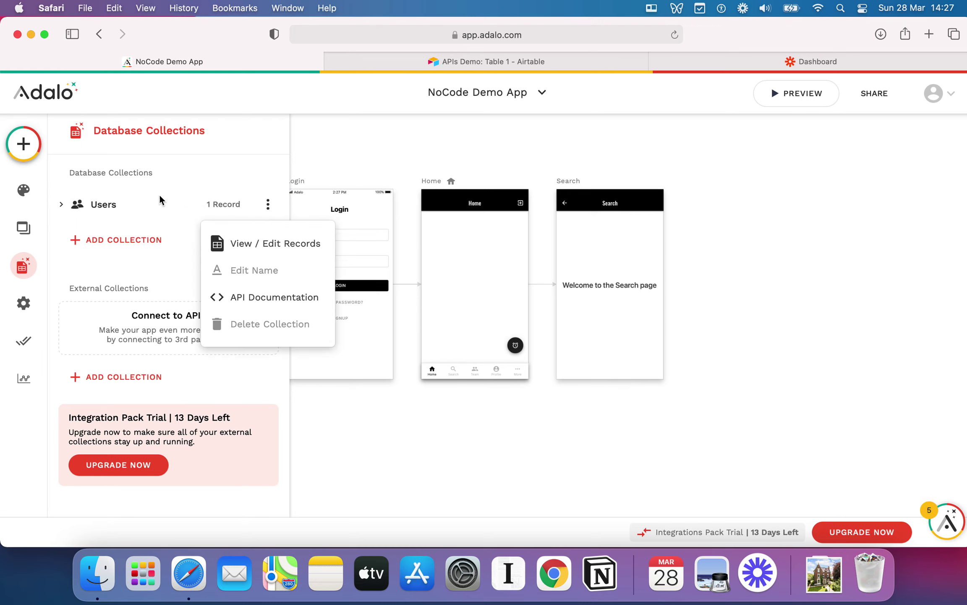
click(227, 240)
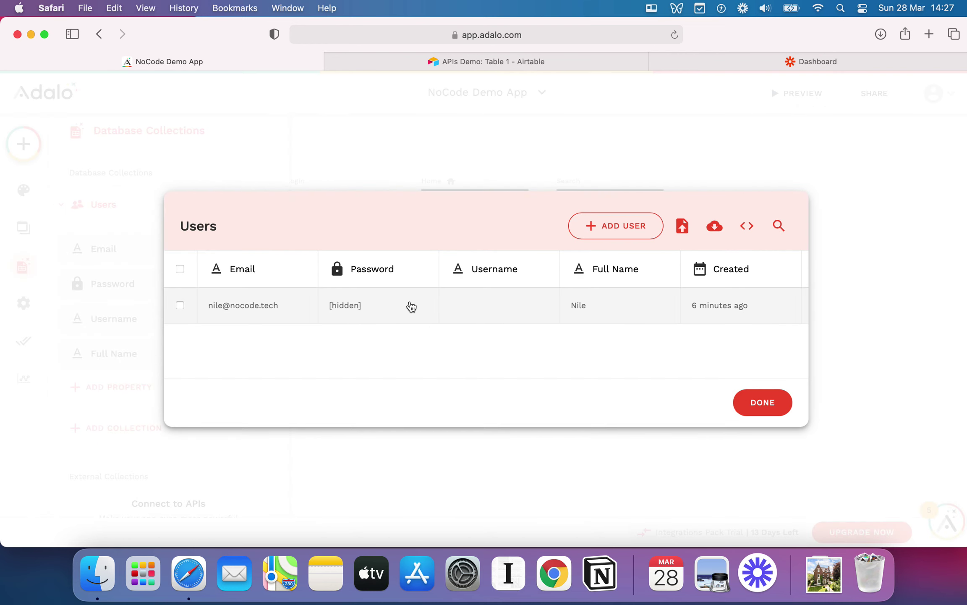
scroll(411, 306, right, 3)
scroll(410, 306, left, 3)
scroll(318, 306, right, 5)
scroll(318, 305, left, 5)
scroll(389, 319, right, 6)
scroll(551, 316, left, 6)
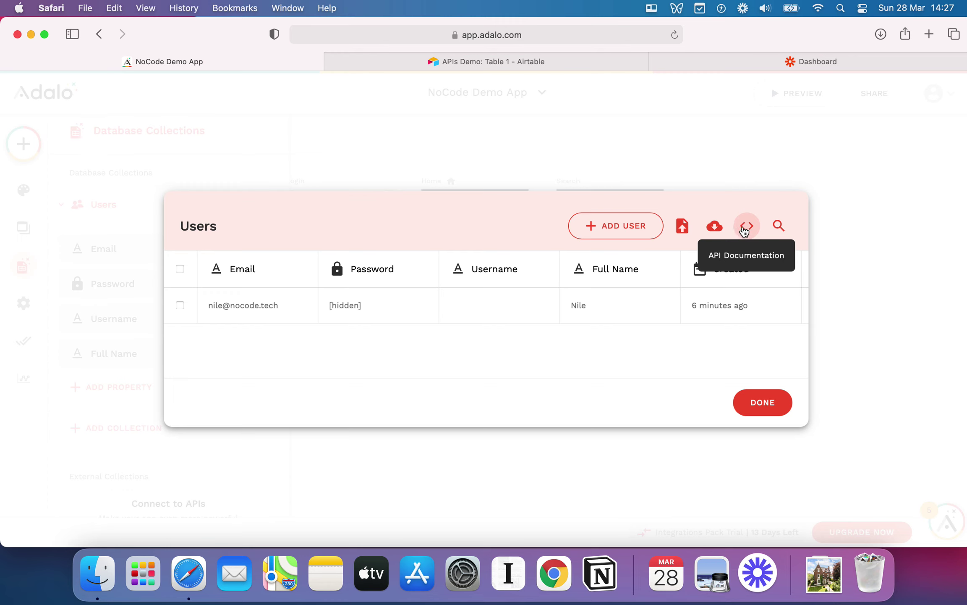
click(630, 234)
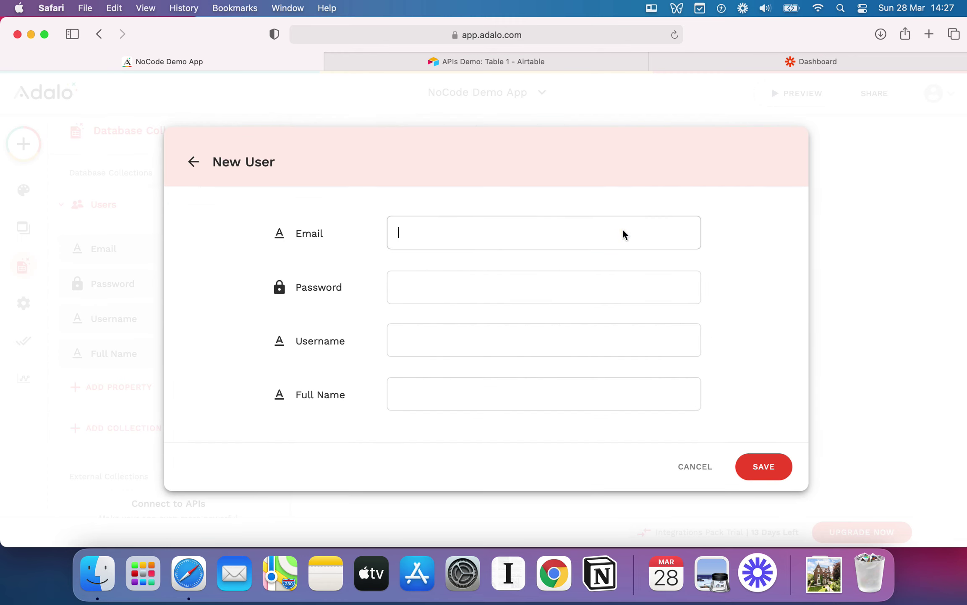
click(695, 465)
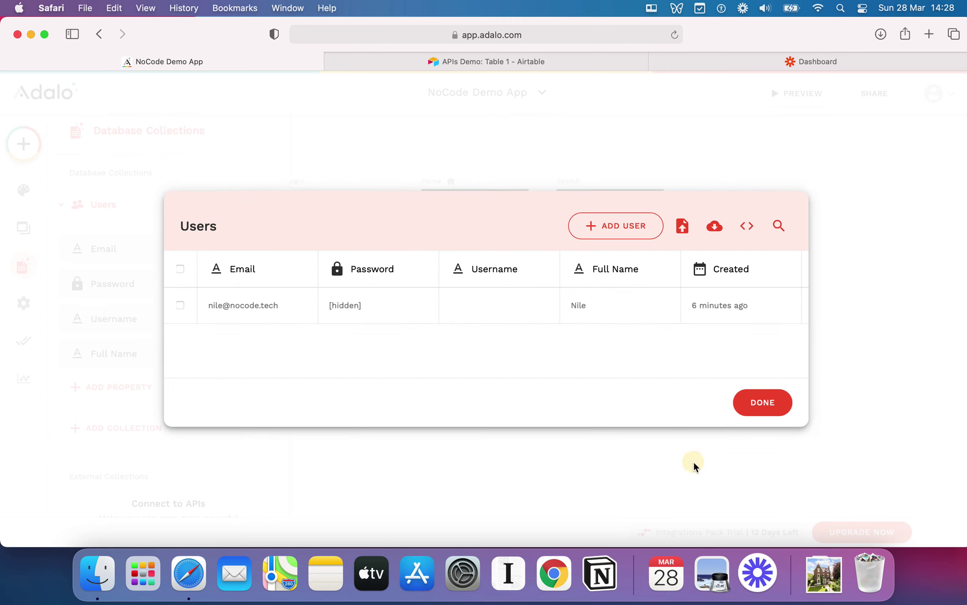
click(768, 412)
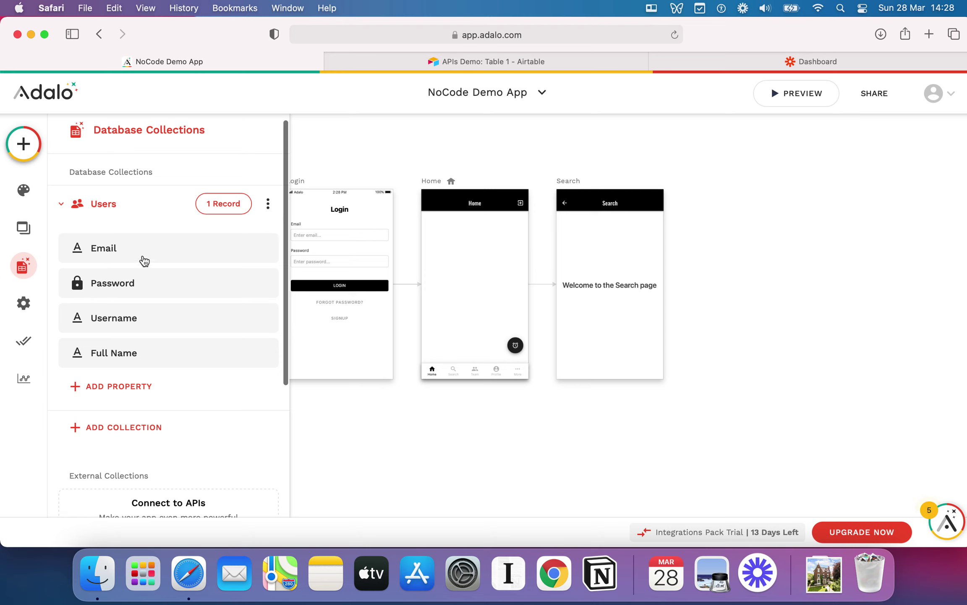
Review the property types available for the Users collection, including the Relationship options
click(139, 393)
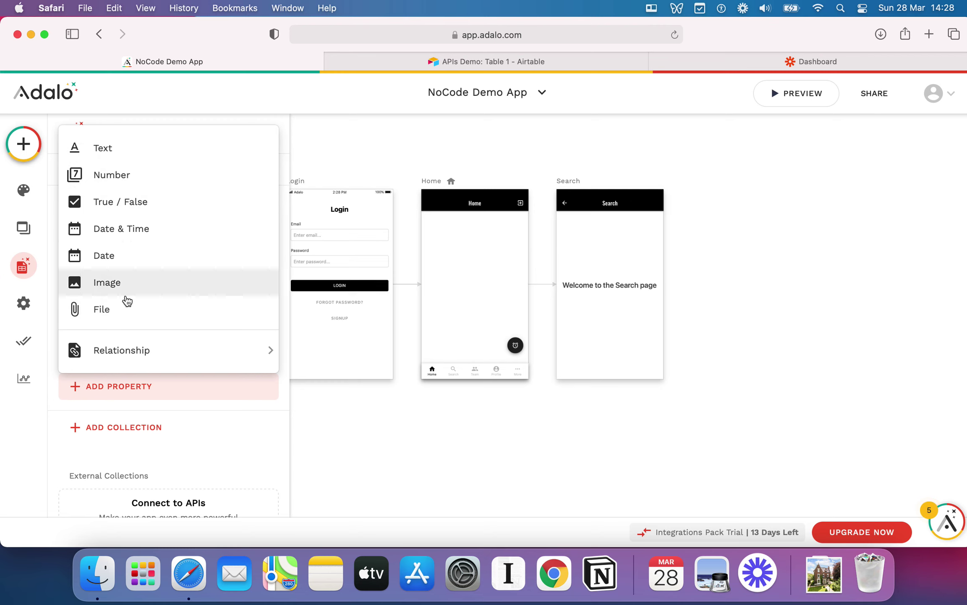
mouse_move(174, 352)
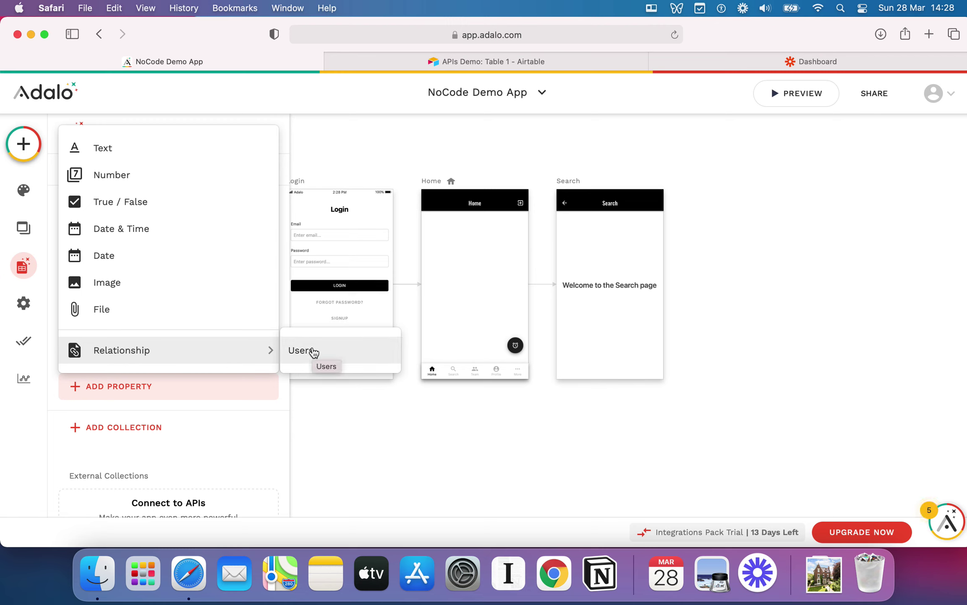
click(268, 441)
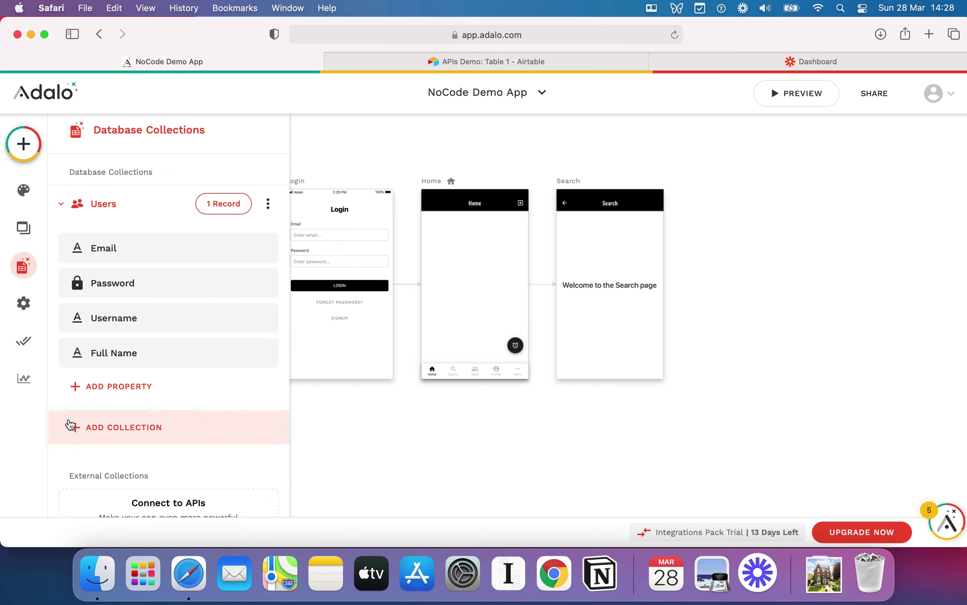
Add a new database collection named To-Dos
click(129, 425)
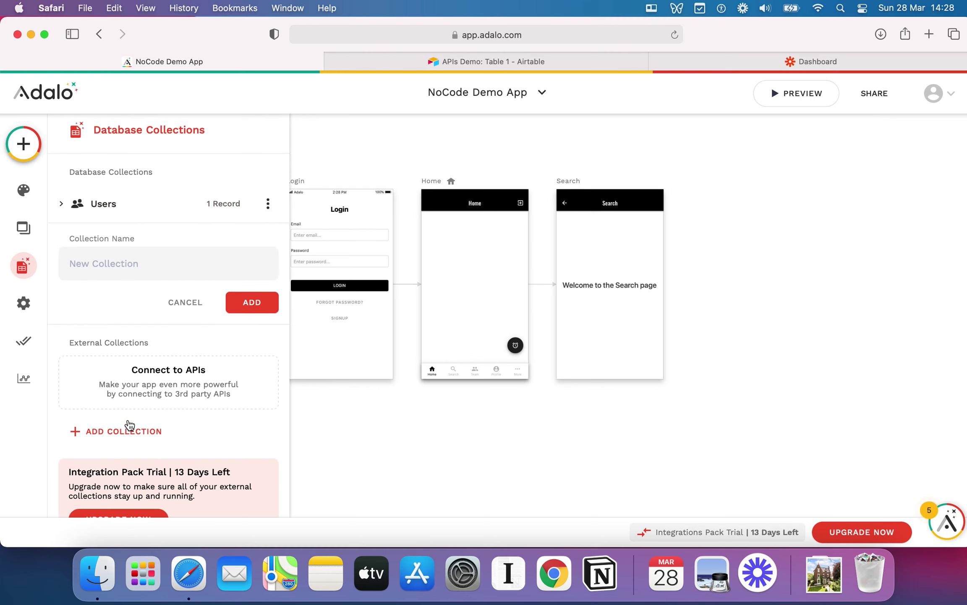
click(158, 270)
click(157, 270)
text(To-Do List)
key(BackSpace)
key(BackSpace)
key(BackSpace)
key(BackSpace)
key(BackSpace)
click(242, 310)
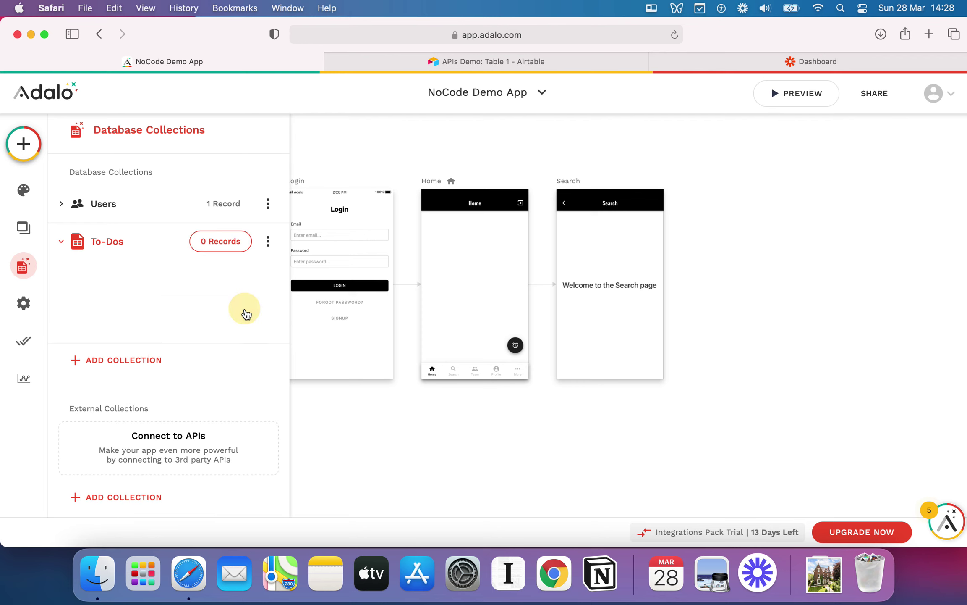
Add another database collection named To-Do-Lists
click(162, 371)
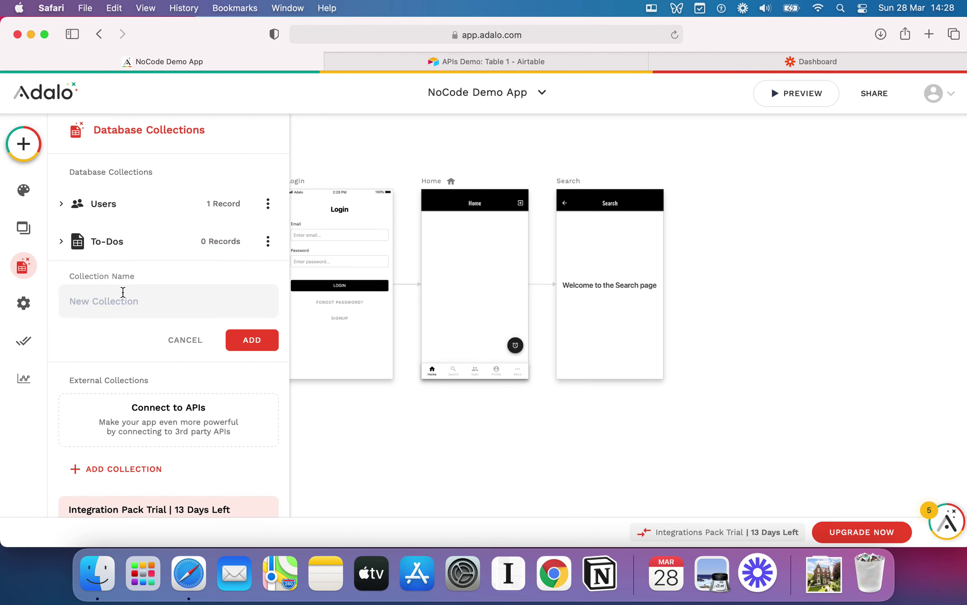
text(List)
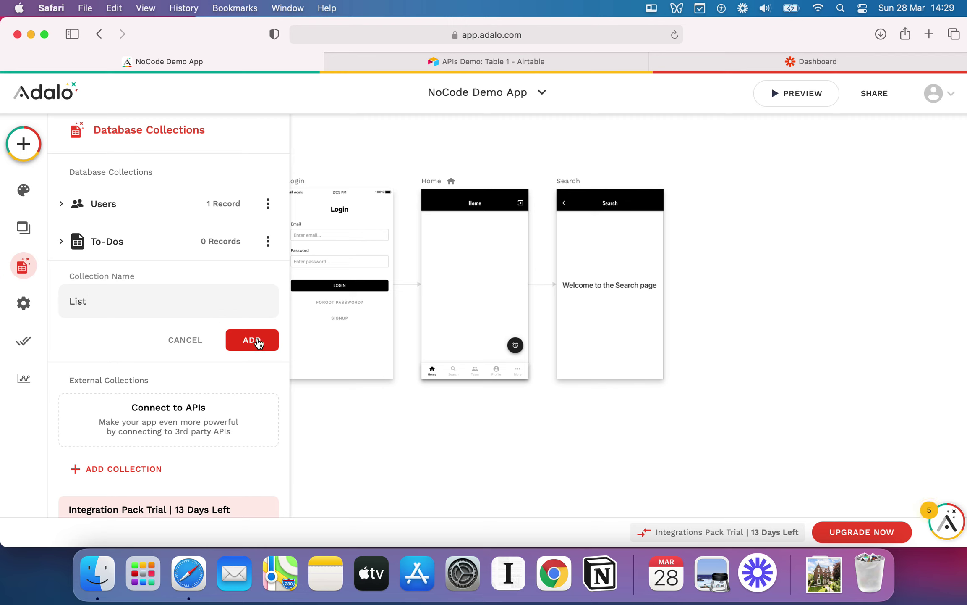
double_click(165, 308)
text(To-Do )
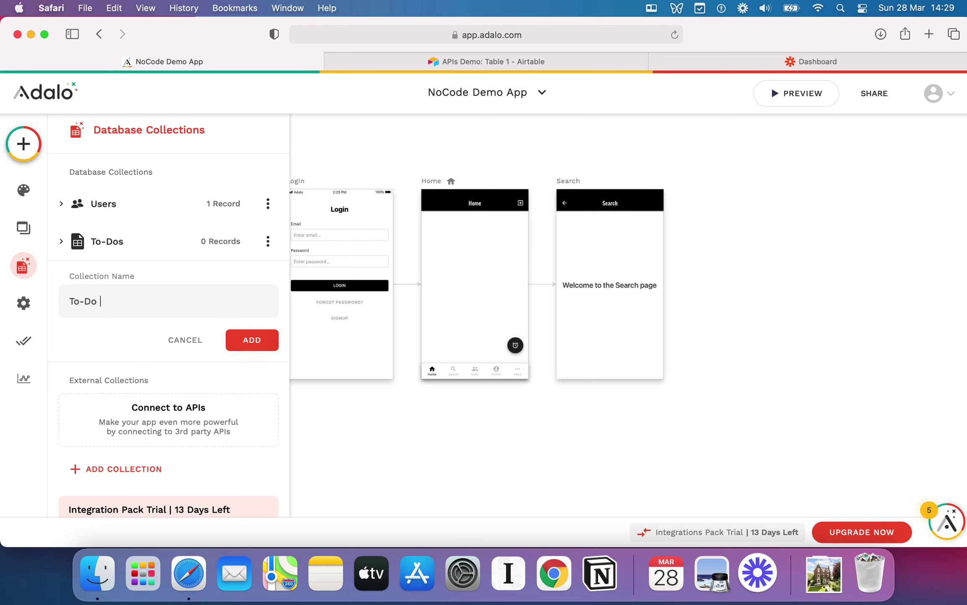
text(sts)
click(269, 343)
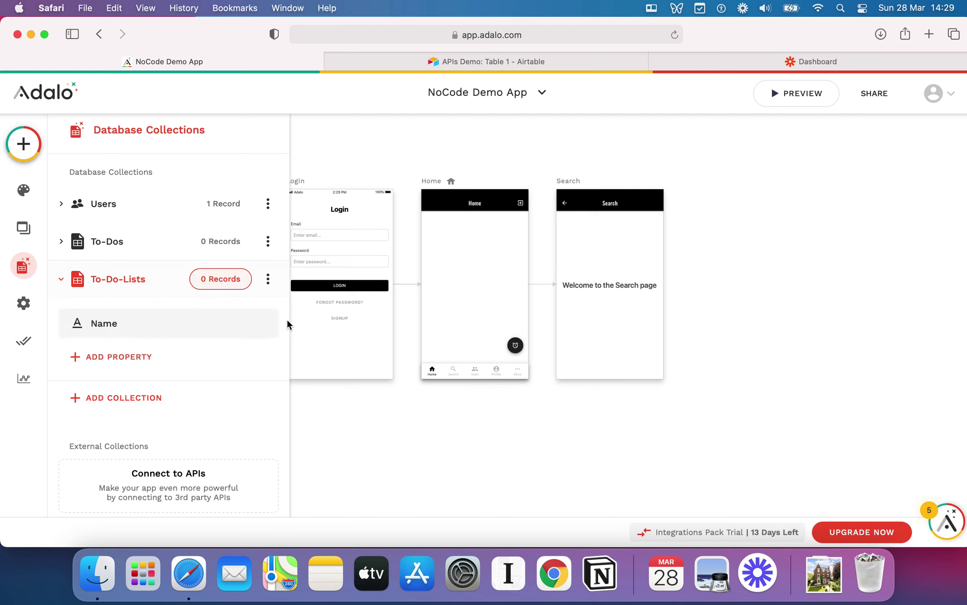
Rename the Name property of the To-Dos collection to Task
click(61, 243)
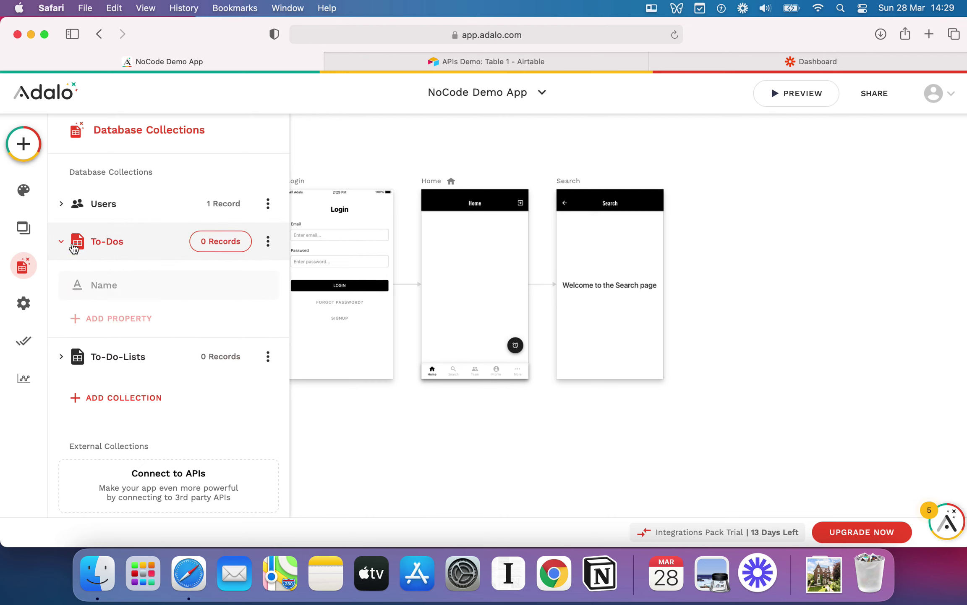
click(139, 324)
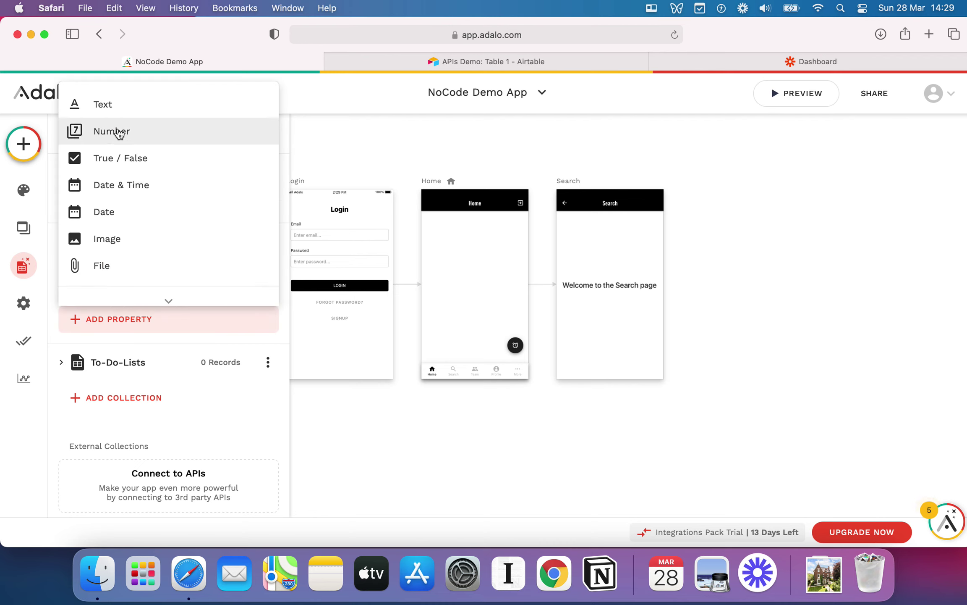
click(58, 398)
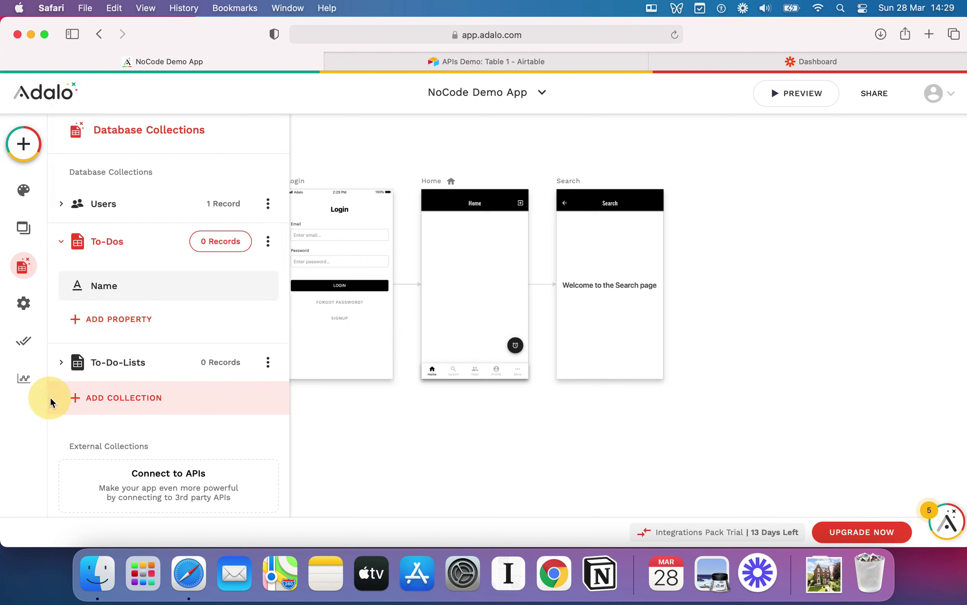
click(141, 285)
double_click(137, 386)
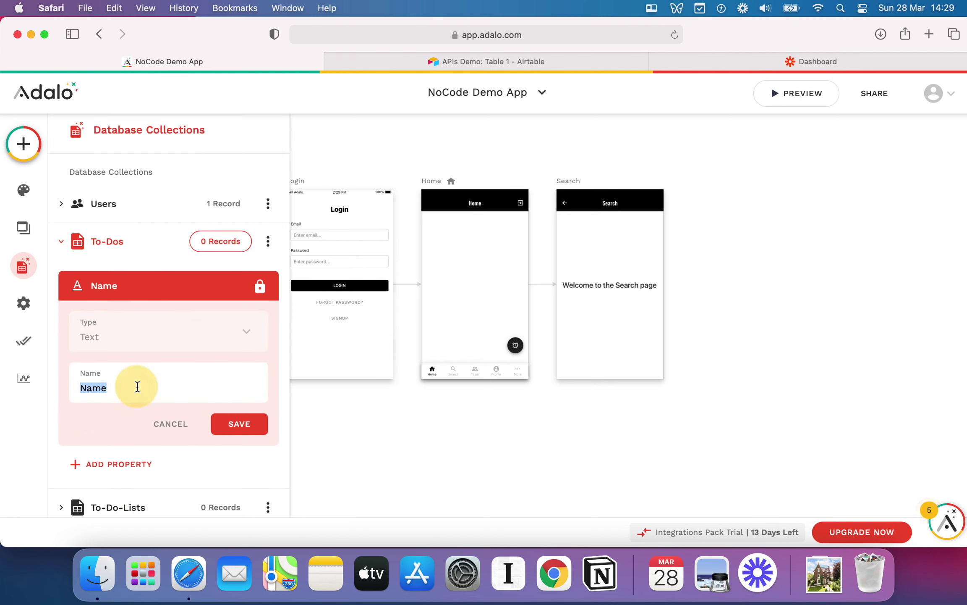
text(Task)
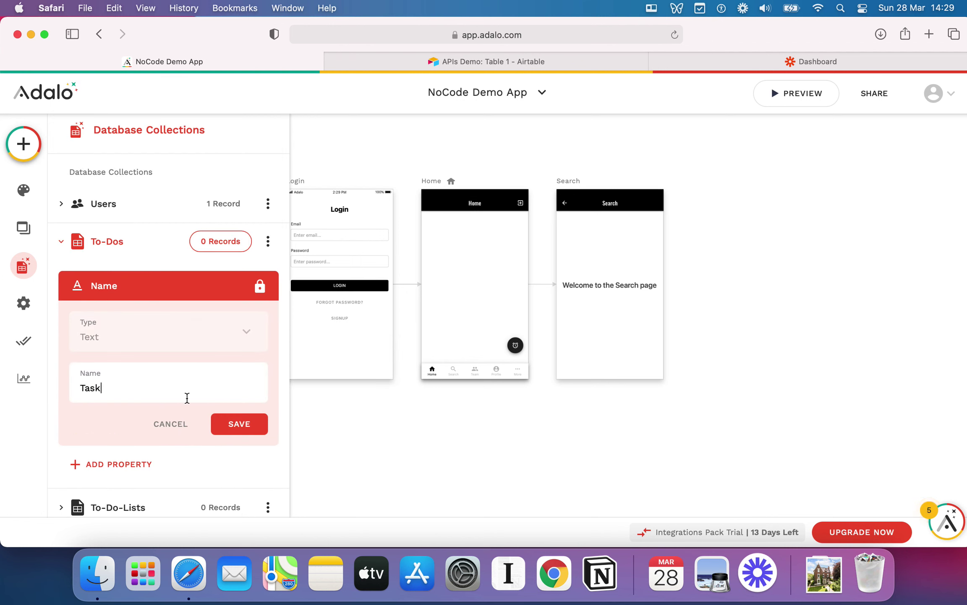
click(239, 423)
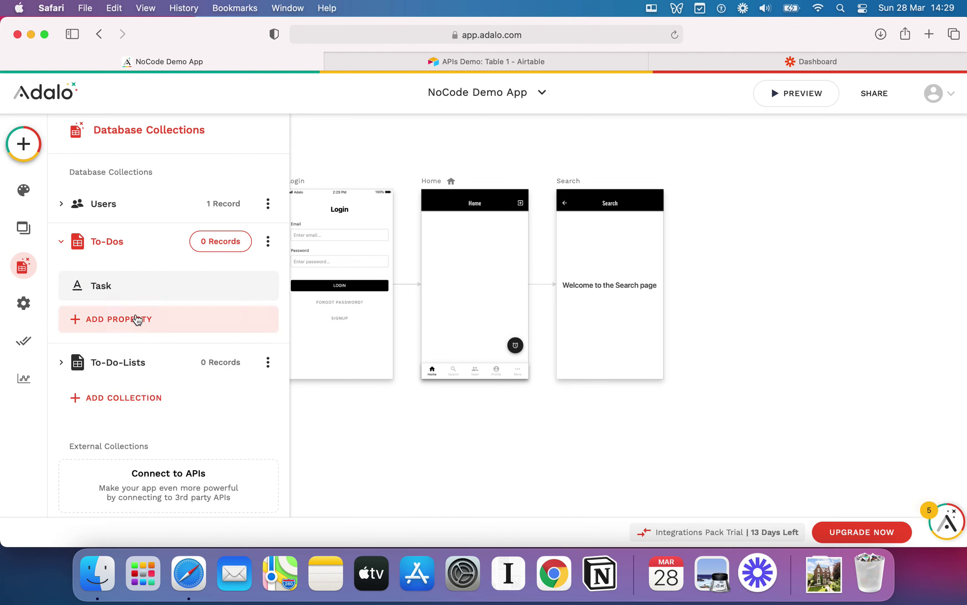
Add a Date property named Due Date to the To-Dos collection
click(138, 318)
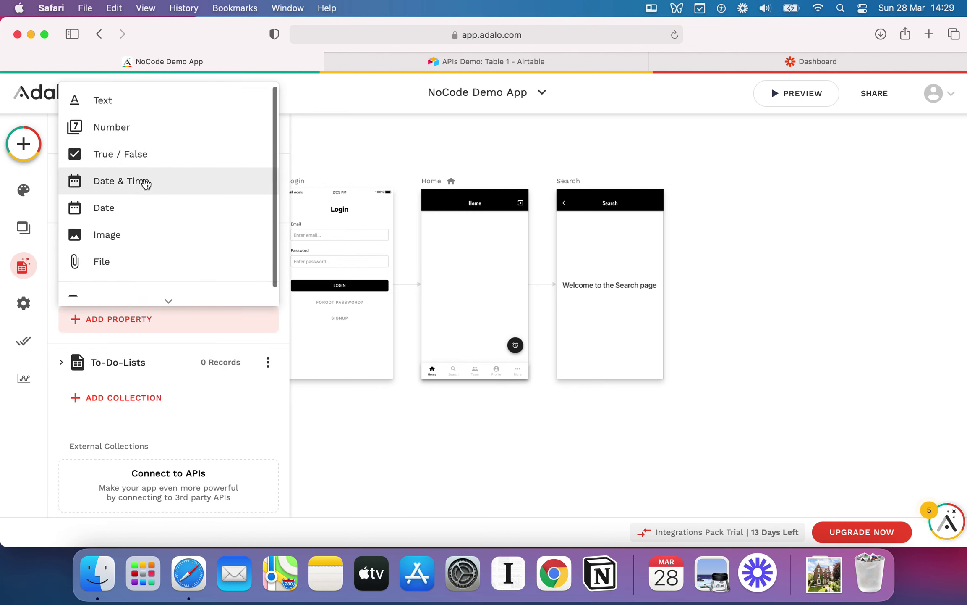
click(141, 207)
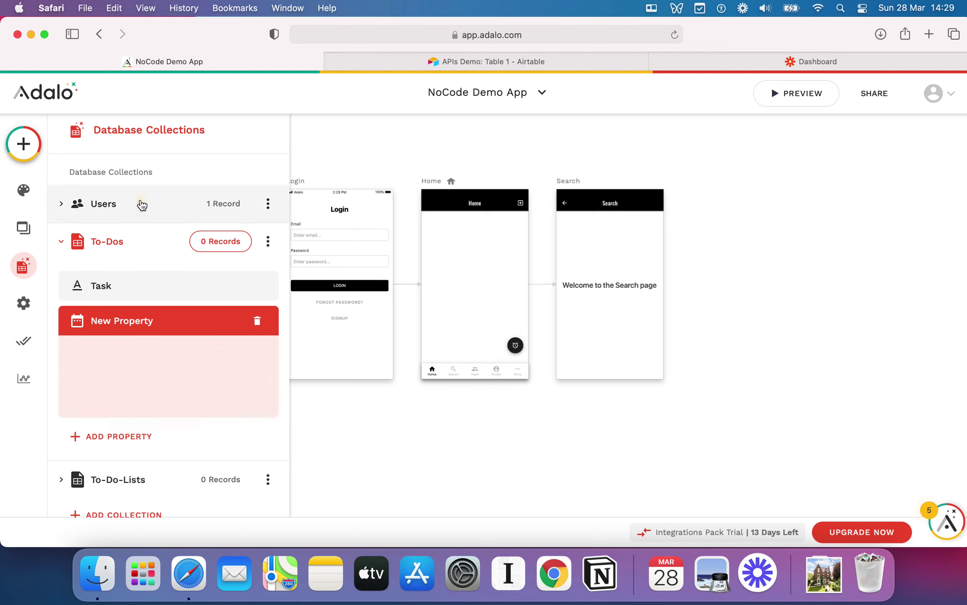
click(142, 421)
triple_click(142, 422)
text(Due Date)
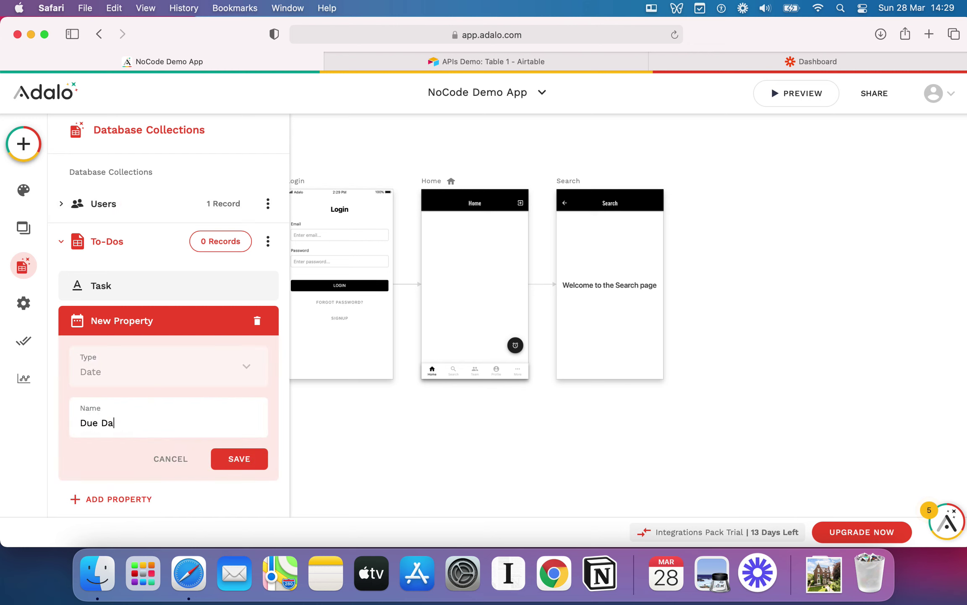
click(238, 465)
Add a True / False property named "Is Task Complete?" to the To-Dos collection
click(147, 359)
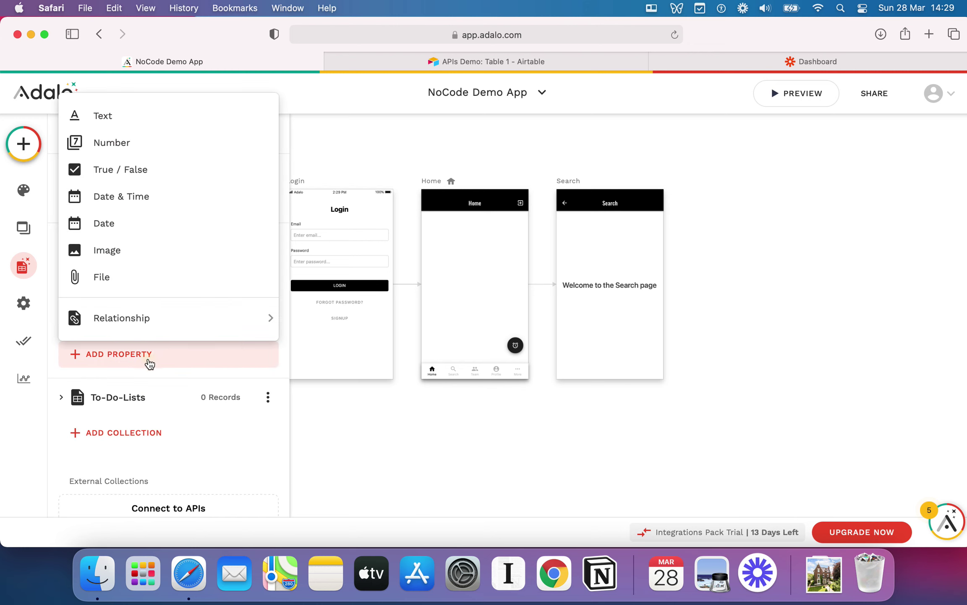
click(145, 181)
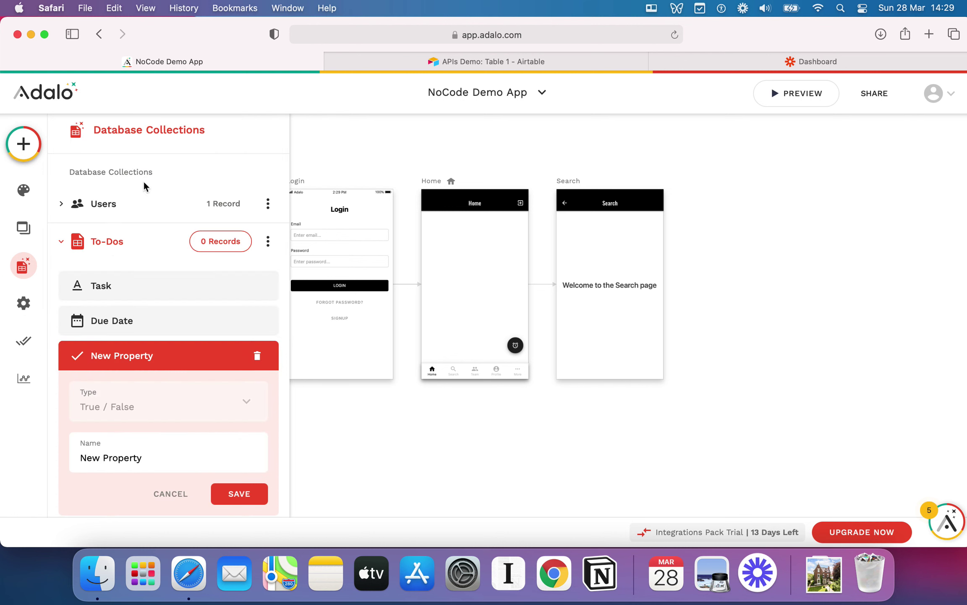
double_click(164, 456)
key(BackSpace)
key(BackSpace)
key(BackSpace)
key(BackSpace)
key(BackSpace)
text(Is Task com)
key(BackSpace)
key(BackSpace)
key(BackSpace)
text(Comp)
click(243, 499)
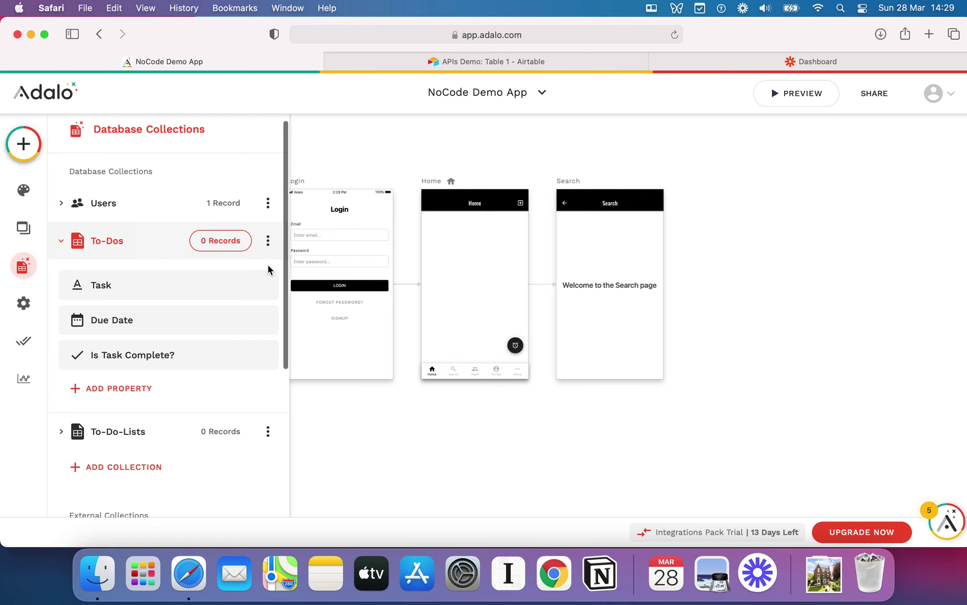
click(268, 241)
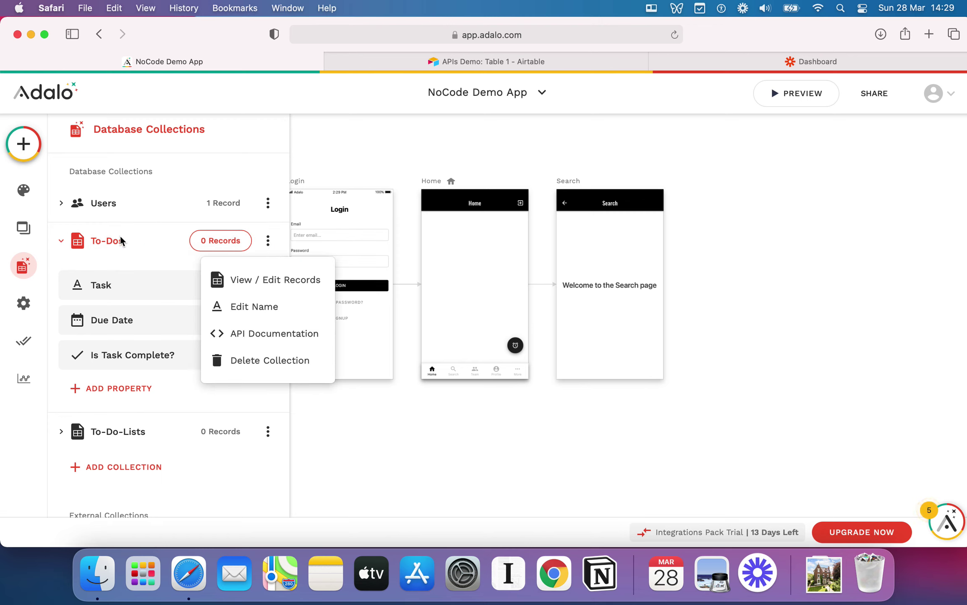
click(66, 241)
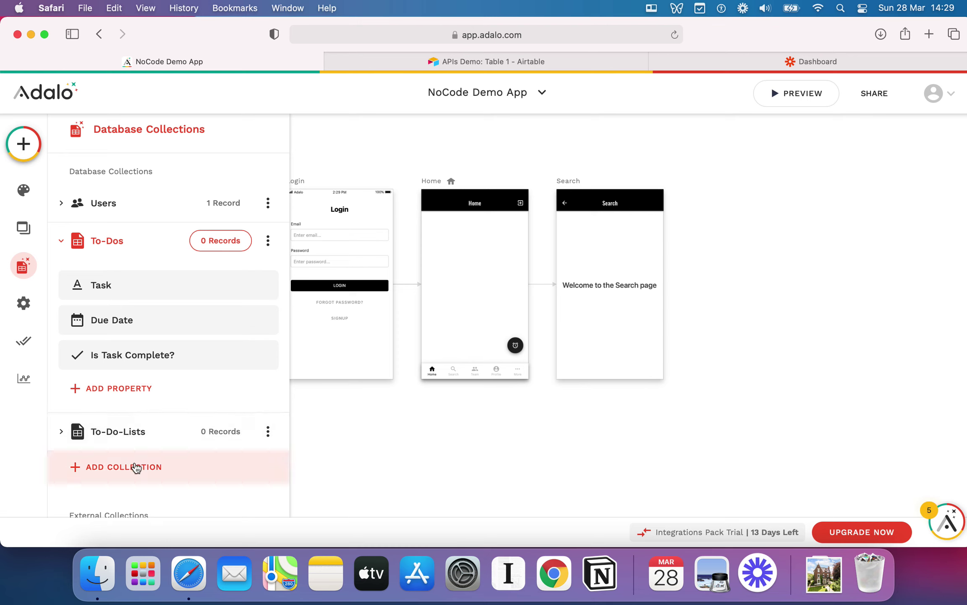
Add a Users relationship property to To-Do-Lists where a user can have multiple lists and each list belongs to one user
click(164, 436)
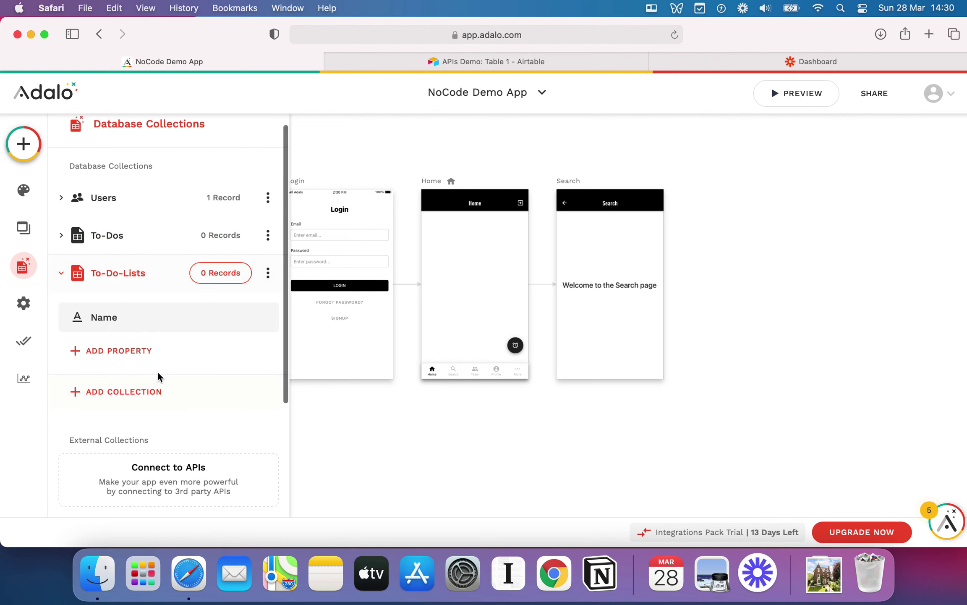
click(124, 349)
mouse_move(156, 319)
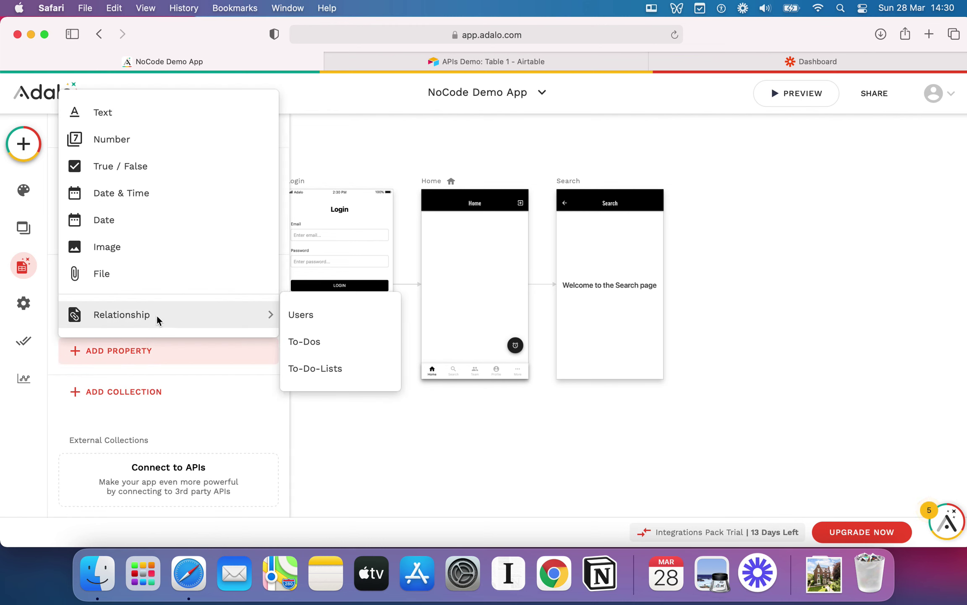
click(316, 324)
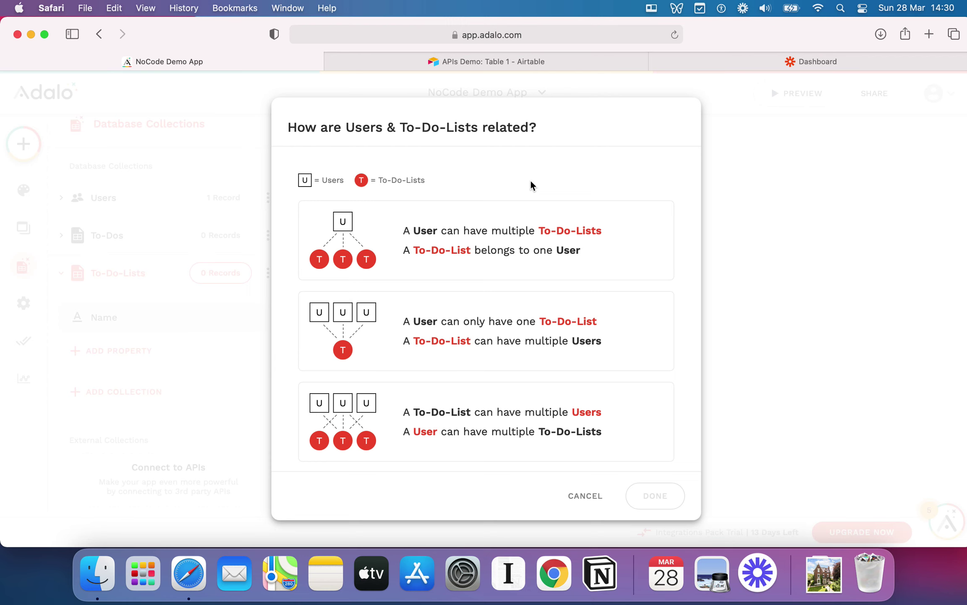
click(460, 251)
click(572, 320)
click(596, 267)
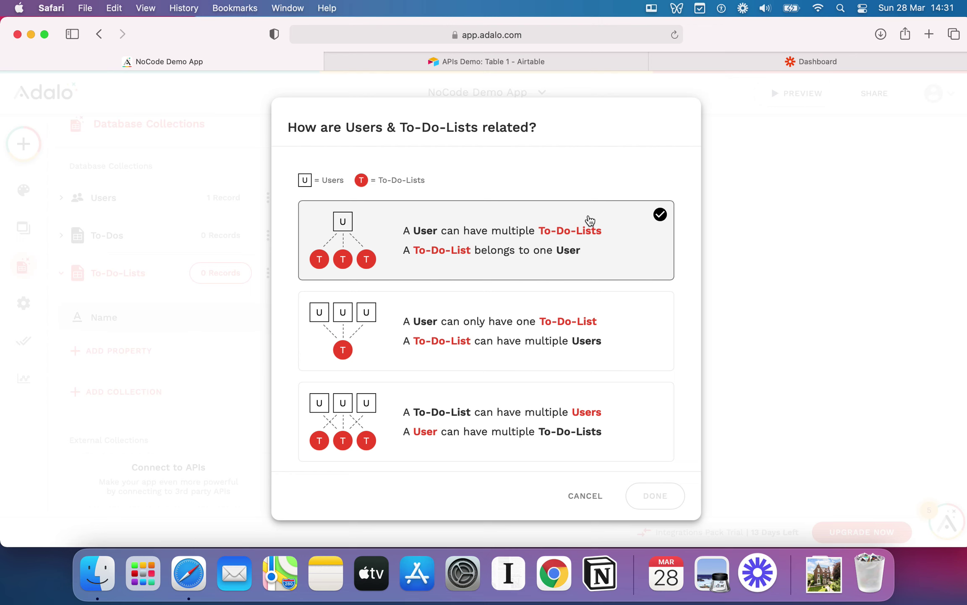
click(489, 363)
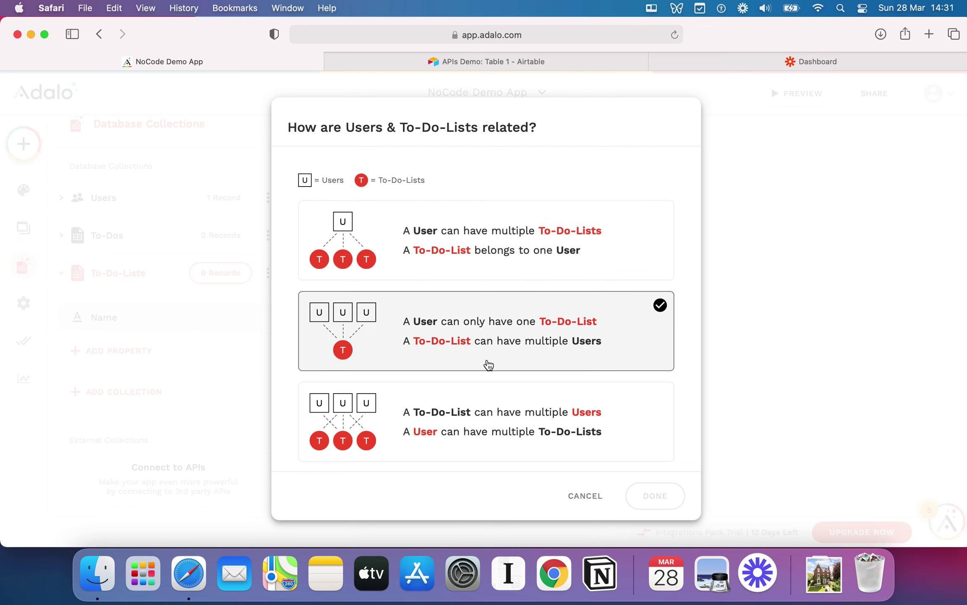
click(344, 416)
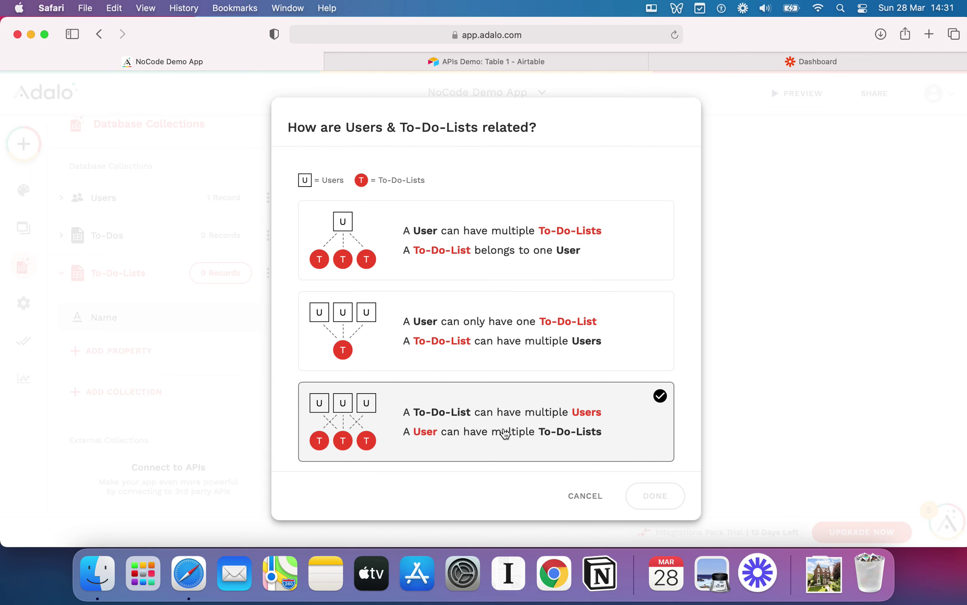
click(482, 369)
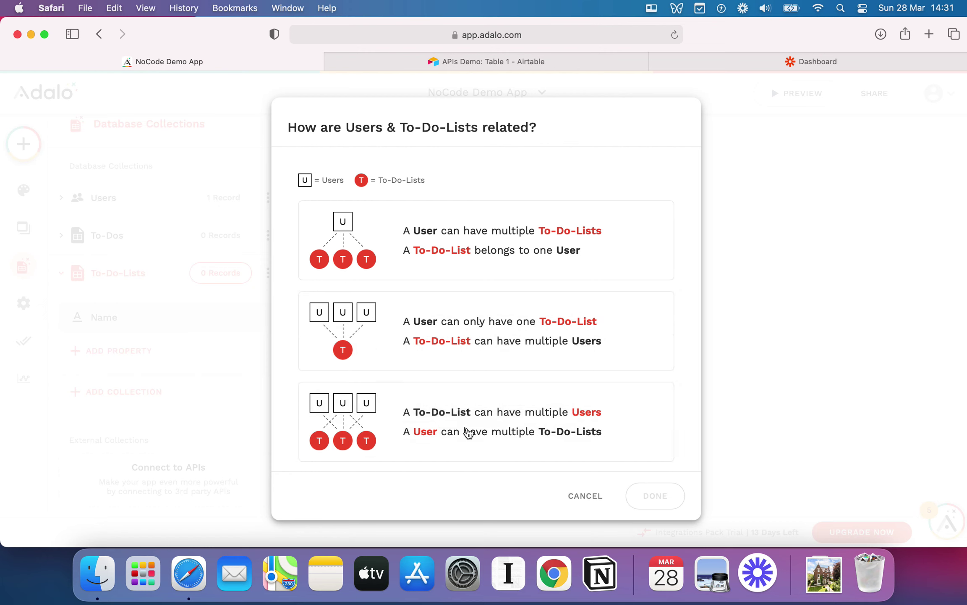
click(481, 250)
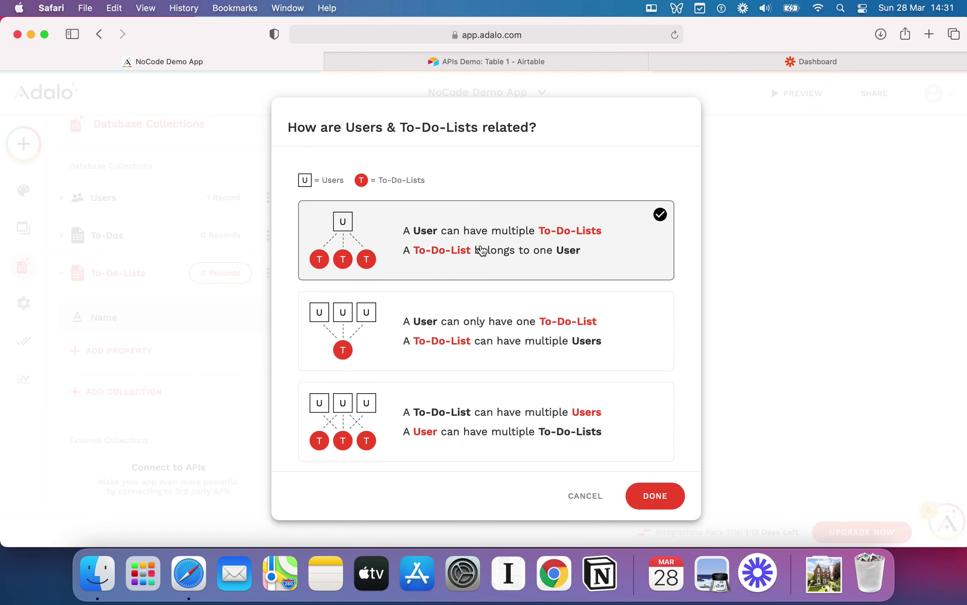
click(670, 498)
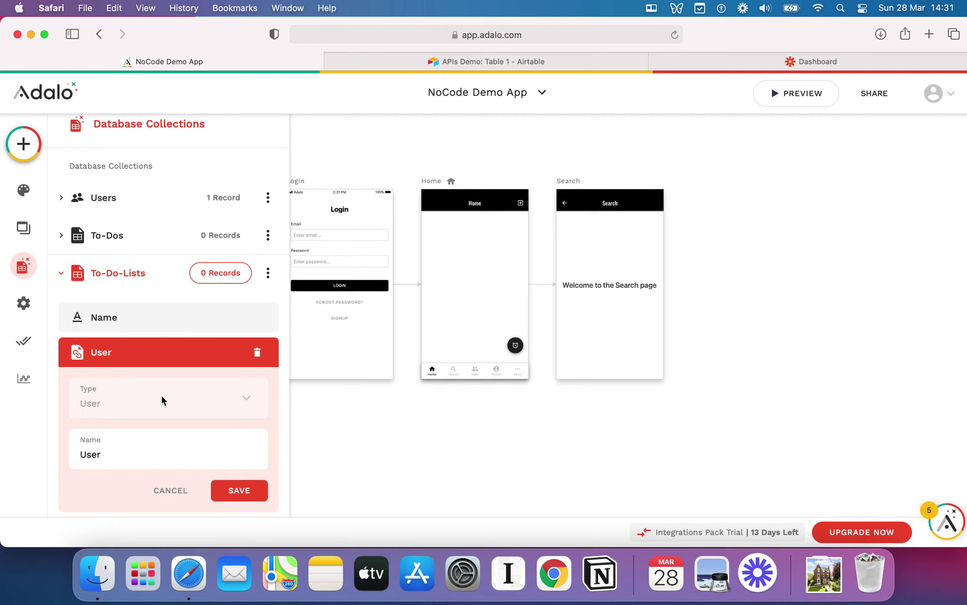
Name the new Users relationship property Owner and save it
double_click(138, 460)
text(Owner)
click(240, 489)
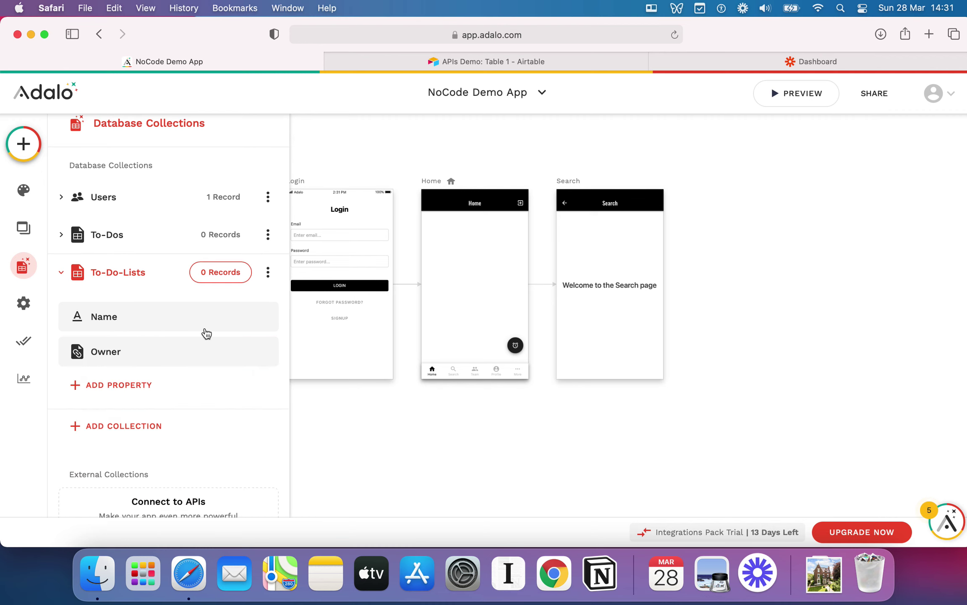
Add a To-Dos relationship property to To-Do-Lists where a list can have multiple To-Dos and each To-Do has only one list
click(117, 385)
mouse_move(173, 357)
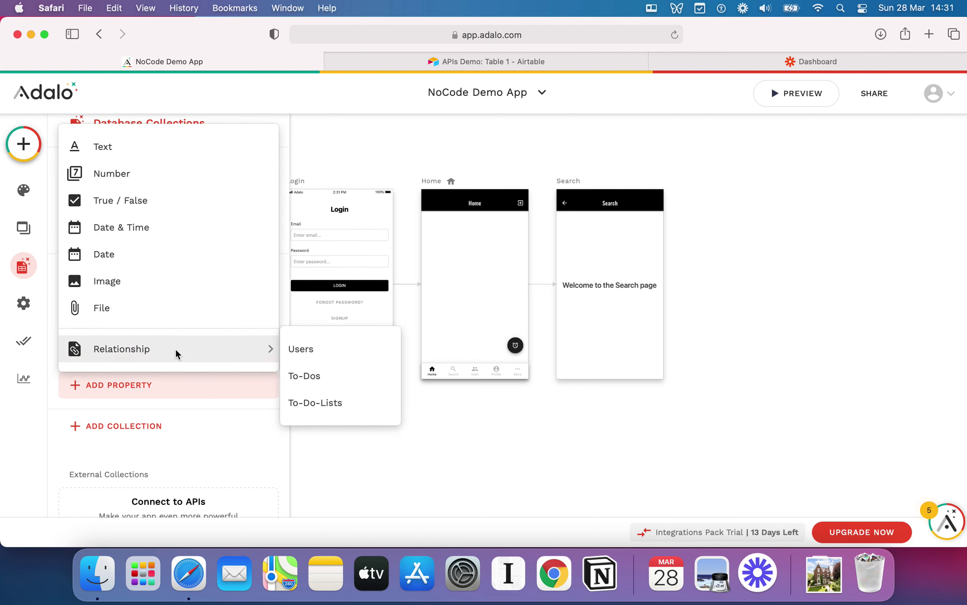
click(310, 378)
click(468, 241)
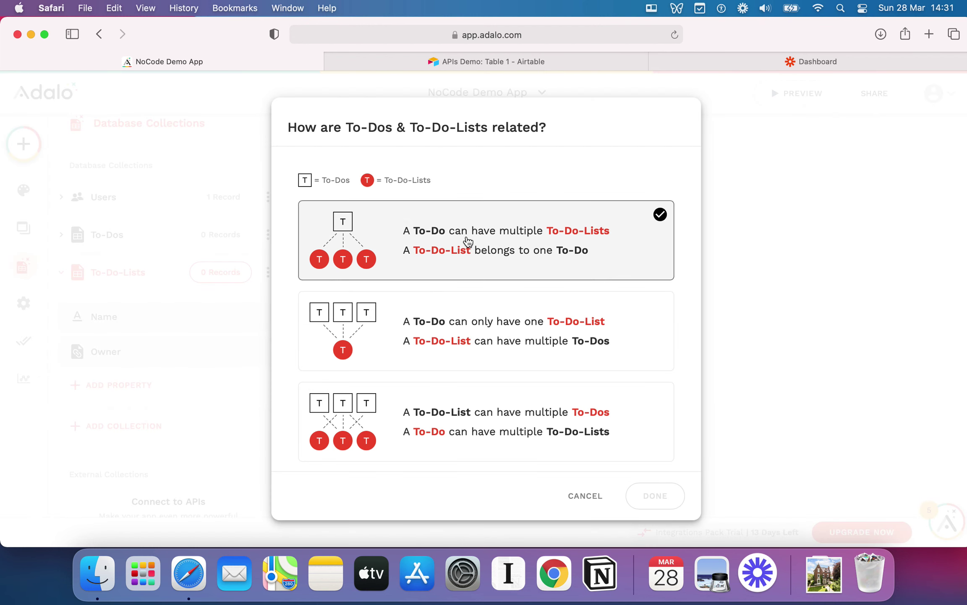
click(547, 313)
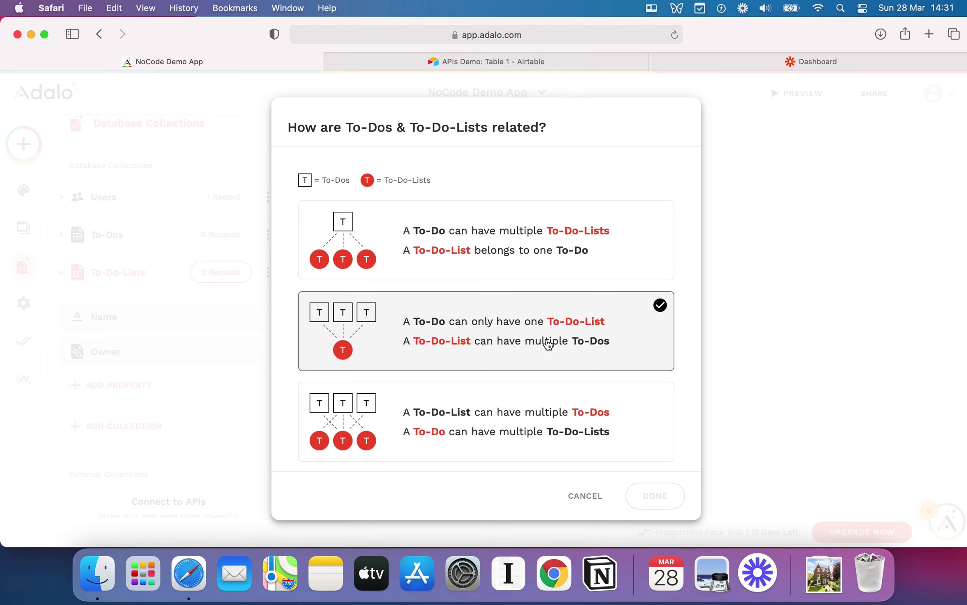
click(652, 497)
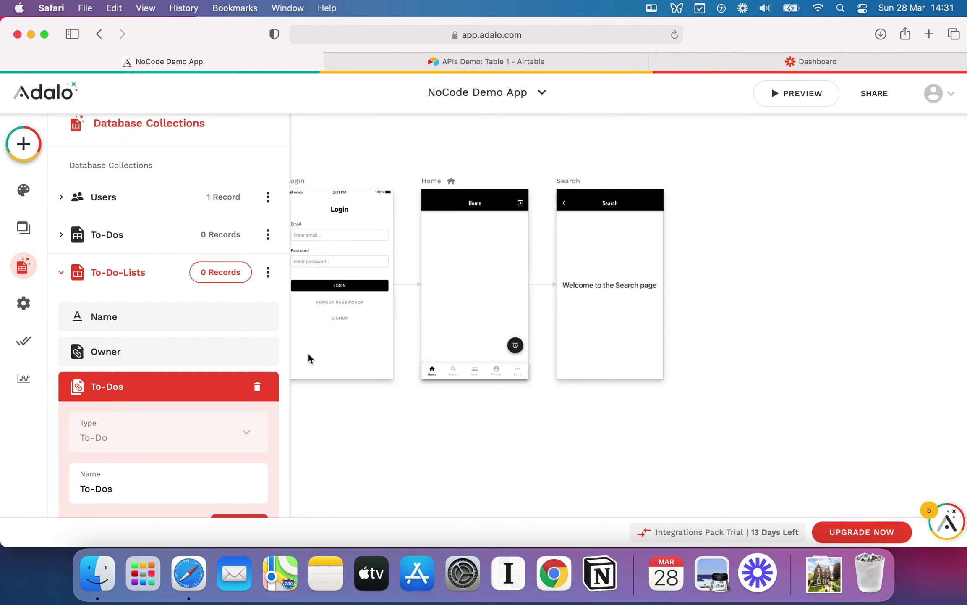
Name the new To-Dos relationship property Tasks and save it
triple_click(132, 494)
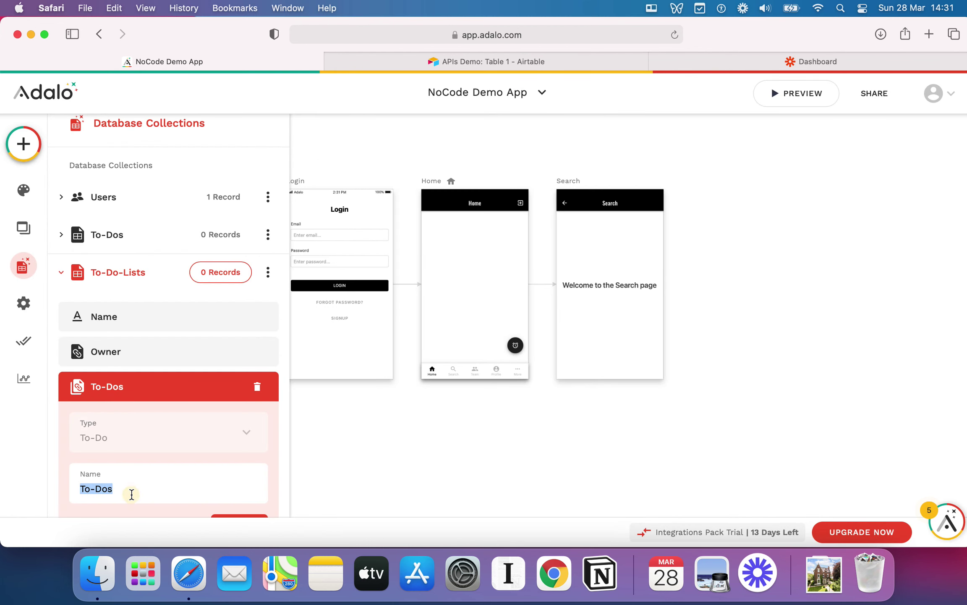
text(Tasks)
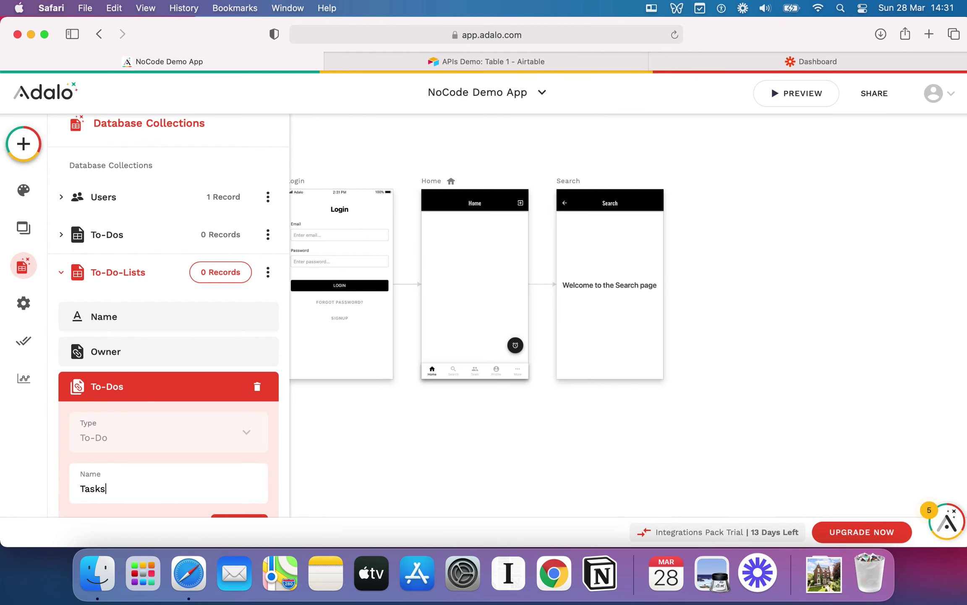
scroll(255, 363, down, 1)
click(253, 493)
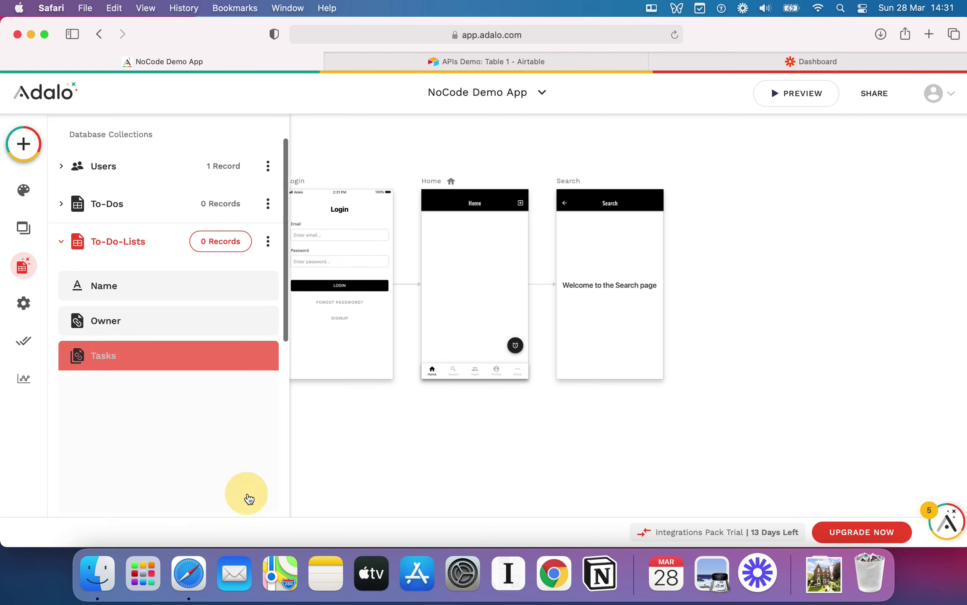
Try to open the name of the collapsed To-Dos collection for editing
click(268, 203)
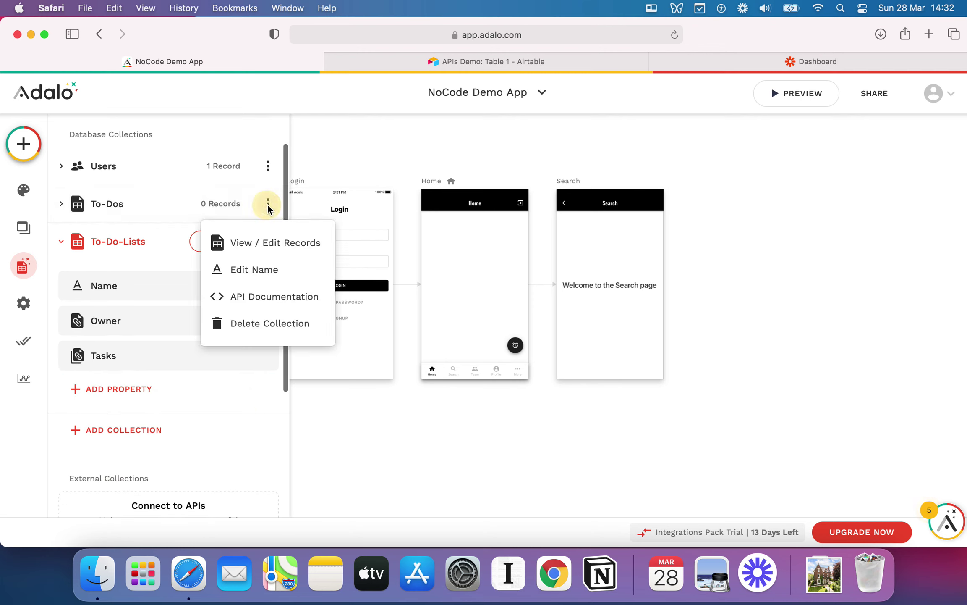
click(270, 267)
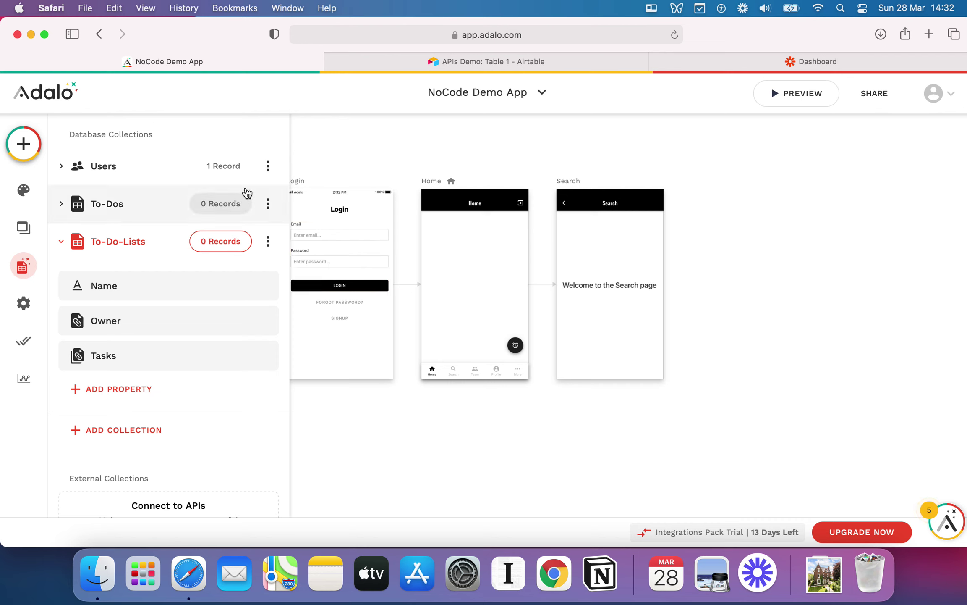
click(268, 203)
click(269, 272)
Rename the To-Dos collection to Tasks and collapse it
click(96, 204)
click(271, 204)
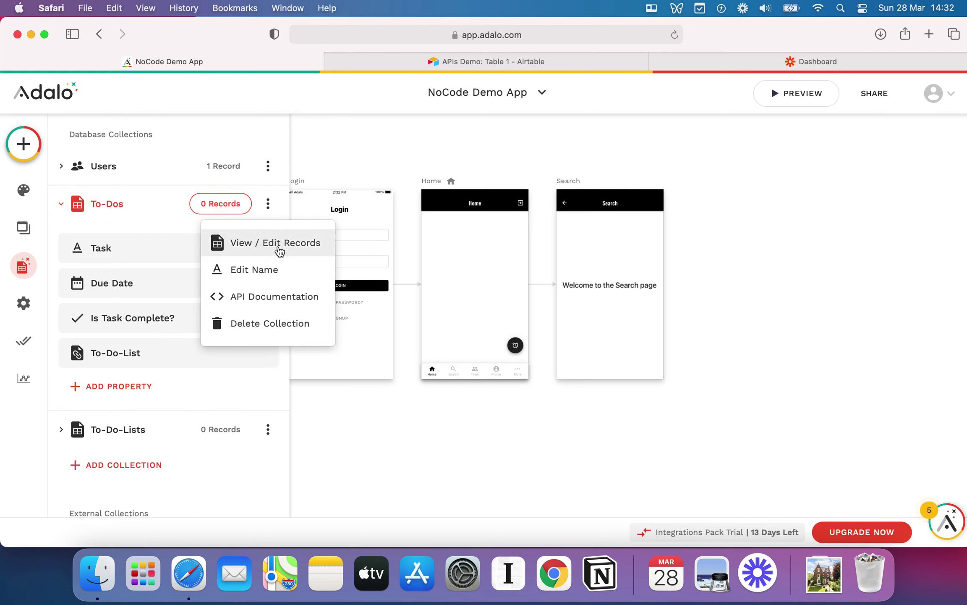
click(273, 272)
triple_click(99, 263)
text(Tasks)
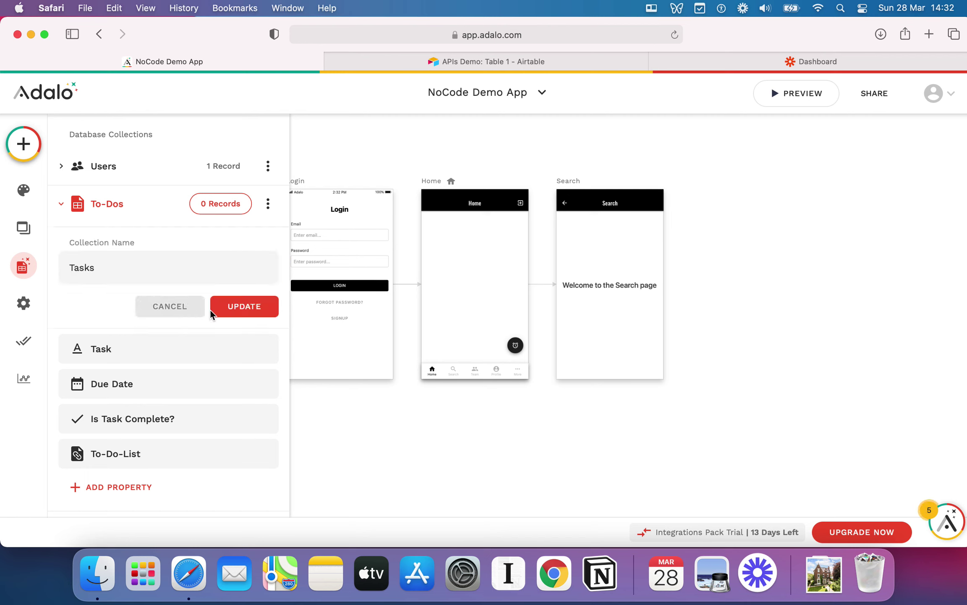
click(232, 310)
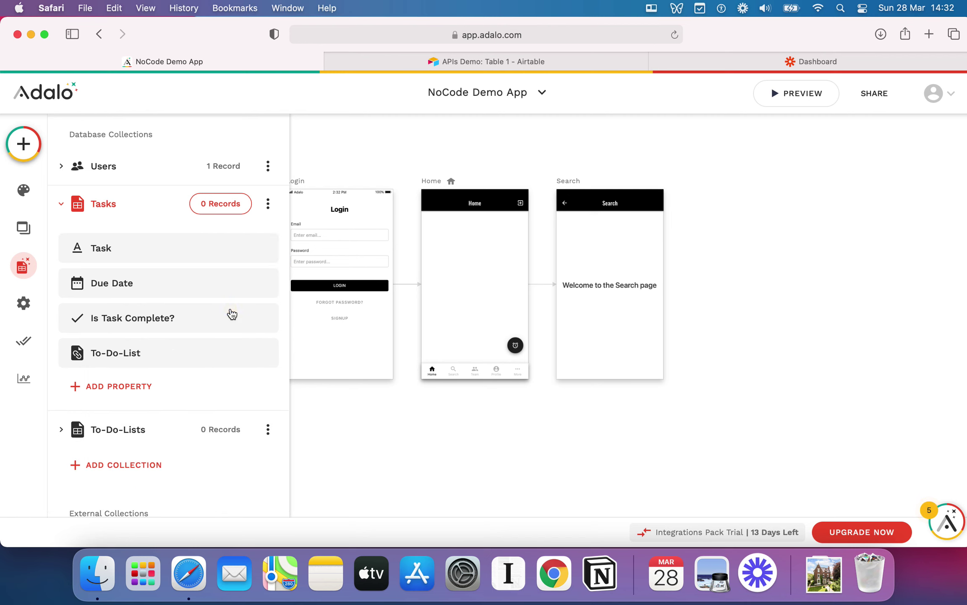
click(131, 205)
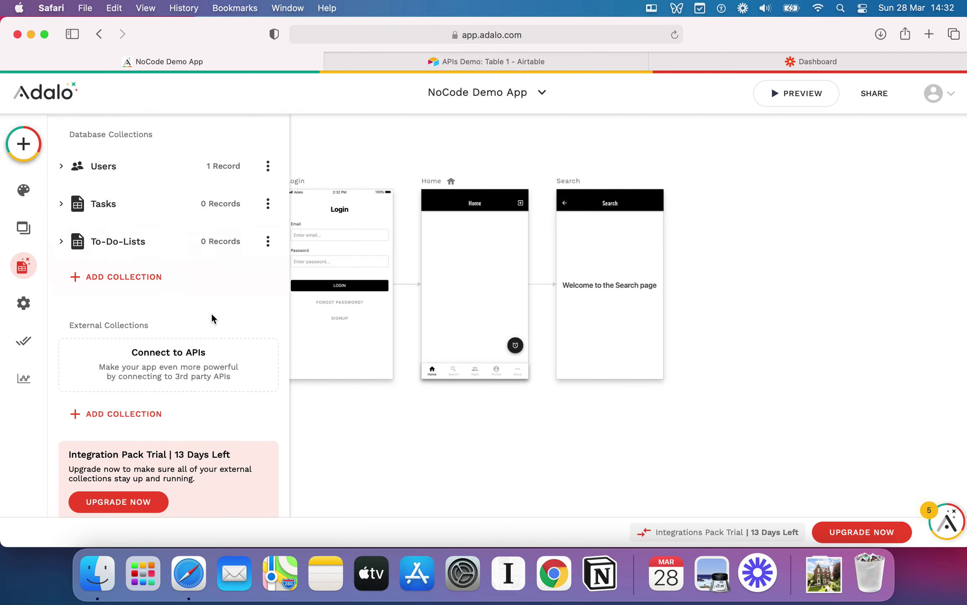
scroll(211, 318, up, 1)
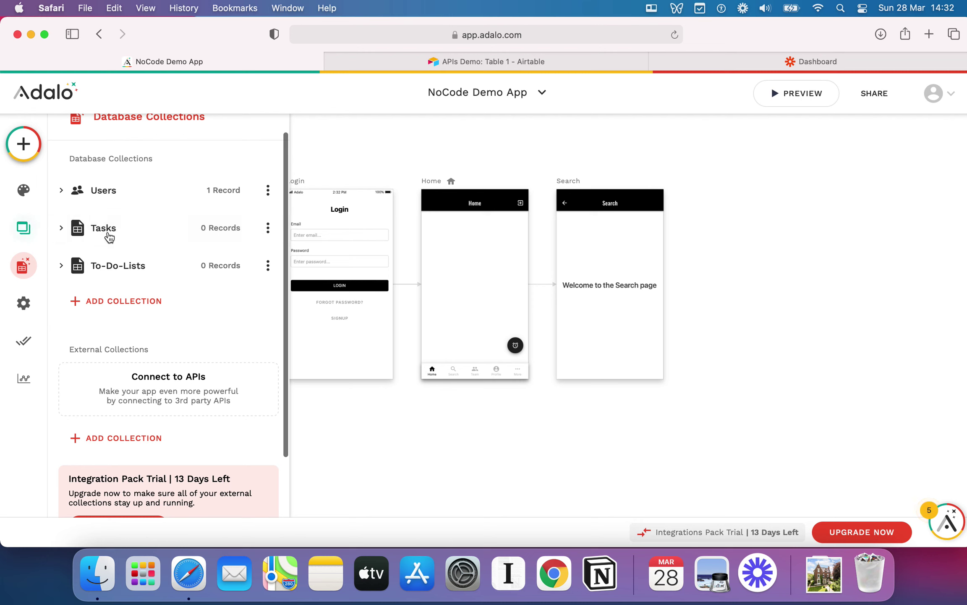
click(68, 267)
click(66, 265)
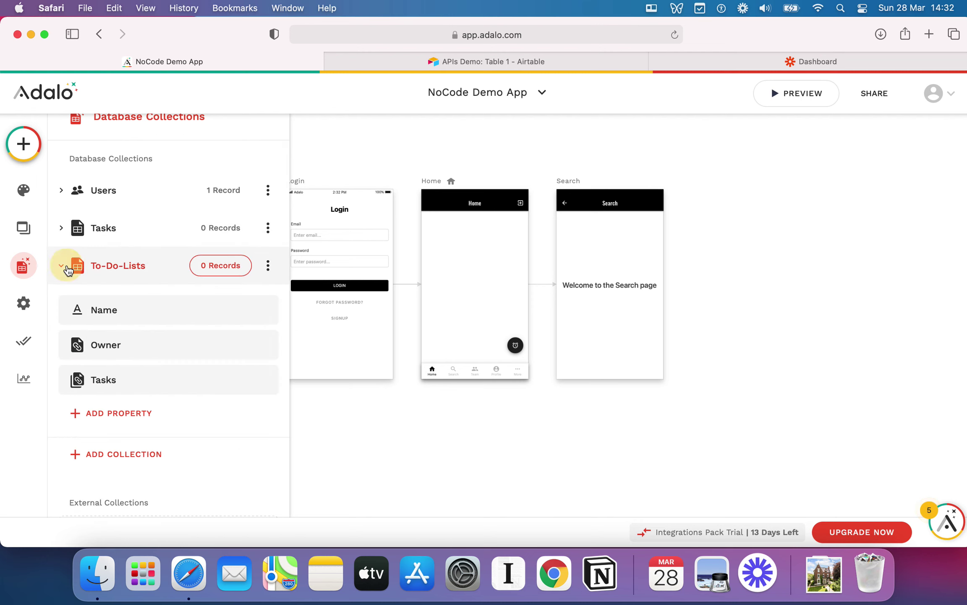
click(66, 229)
click(66, 229)
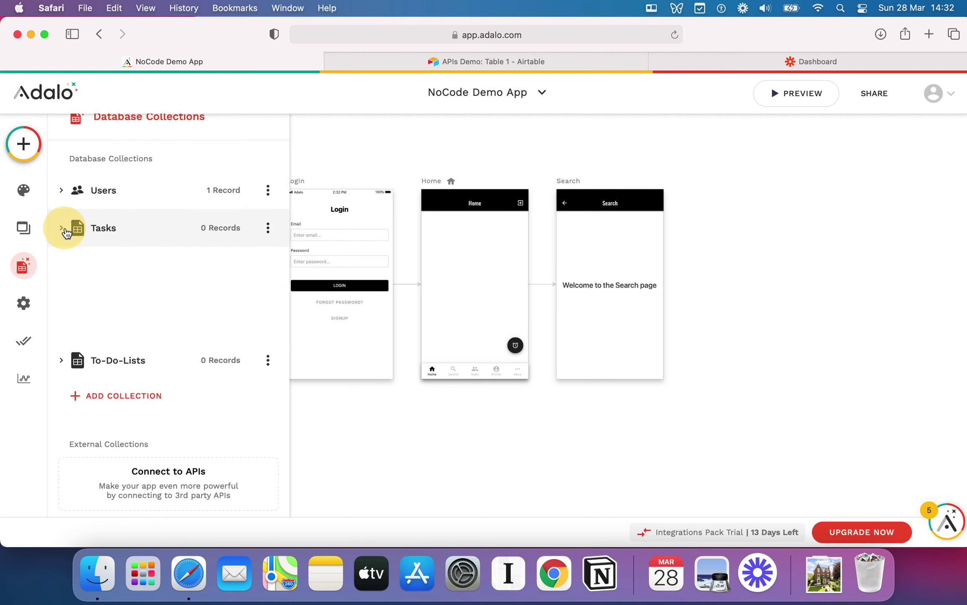
Add a record named List 1 to the To-Do-Lists collection with the existing user as its owner
click(230, 265)
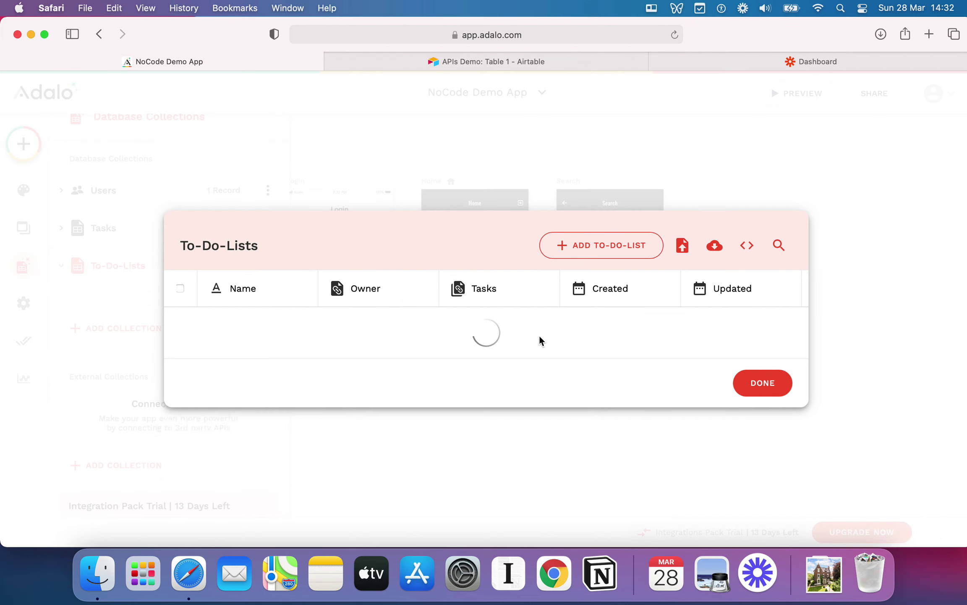
click(633, 254)
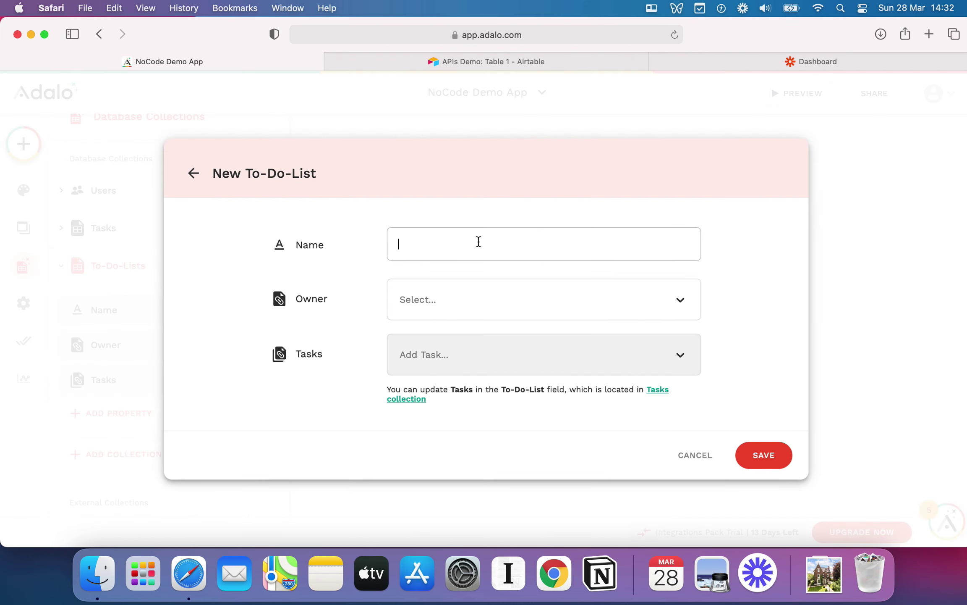
text(List 1)
click(507, 310)
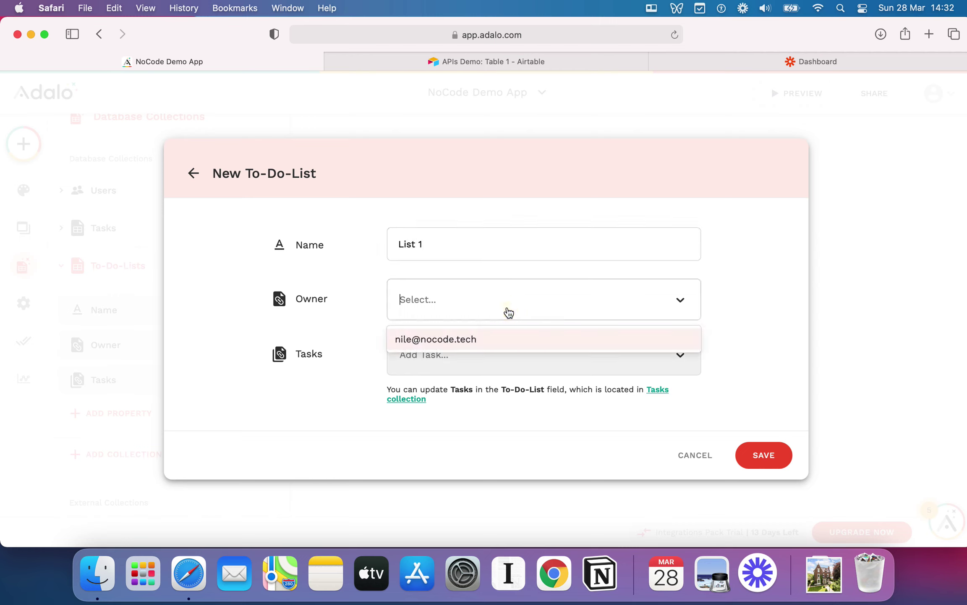
click(470, 339)
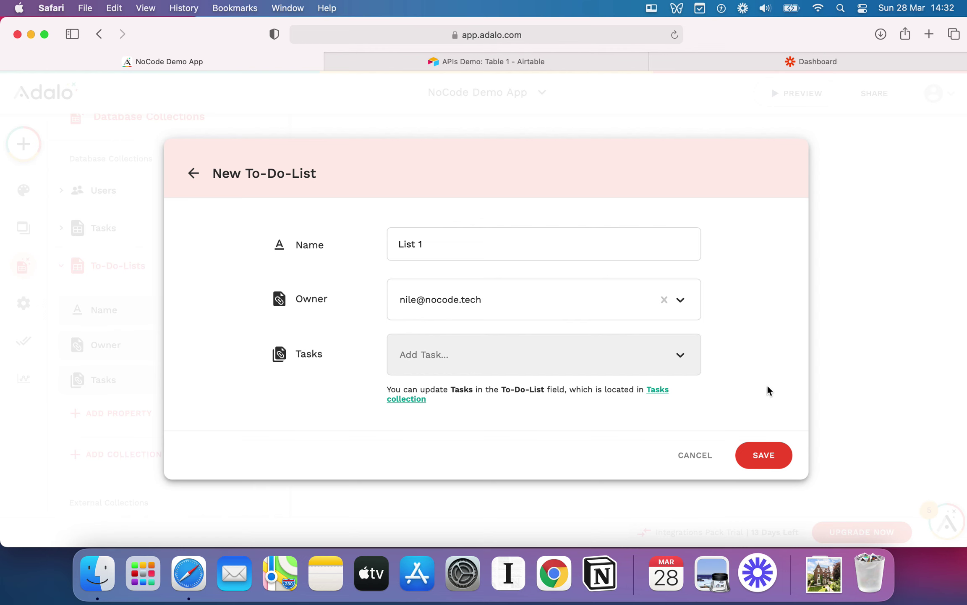
click(764, 457)
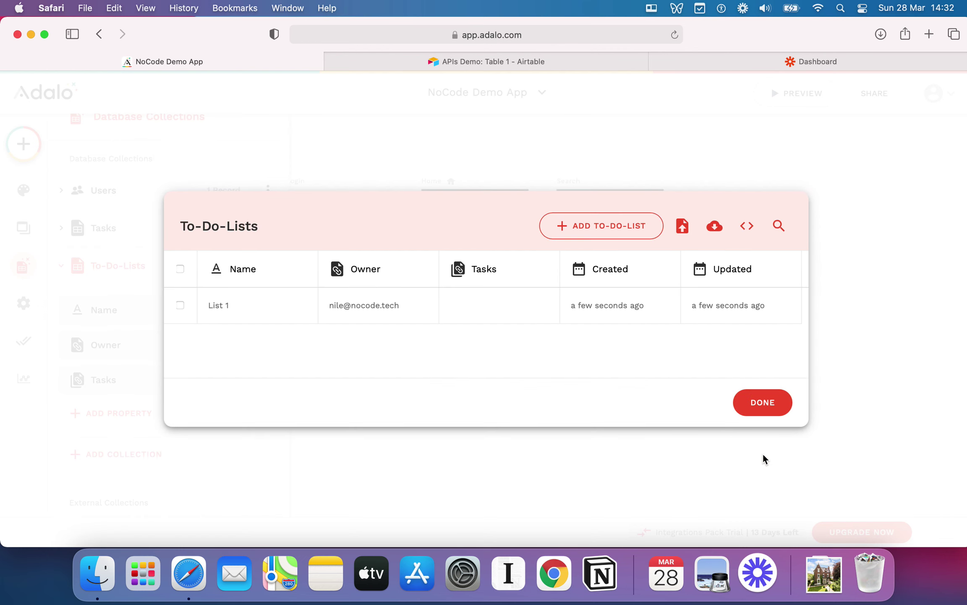
click(768, 406)
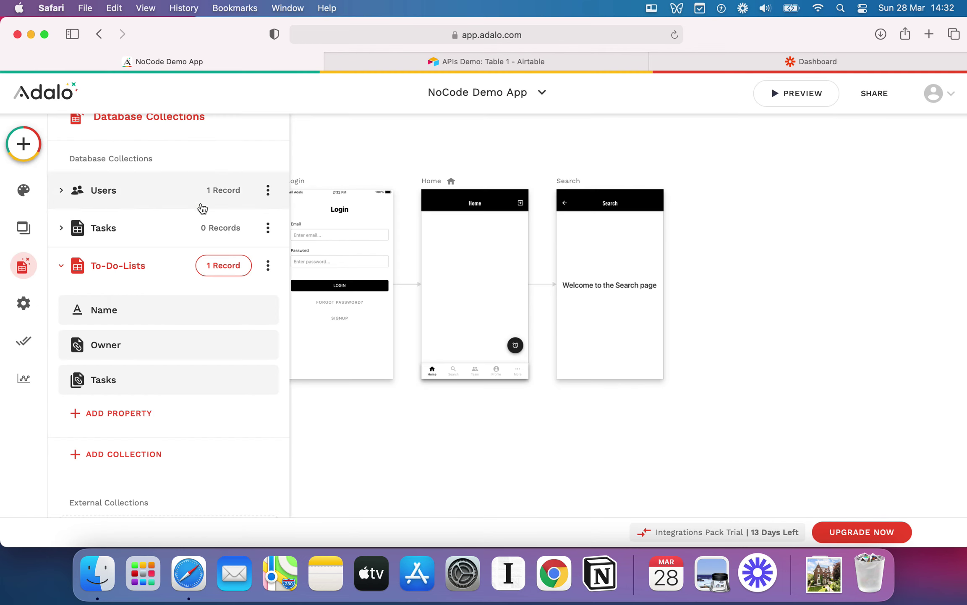
Start a new record in the Tasks collection with the task name Film Video on Adalo basics
click(118, 230)
click(223, 229)
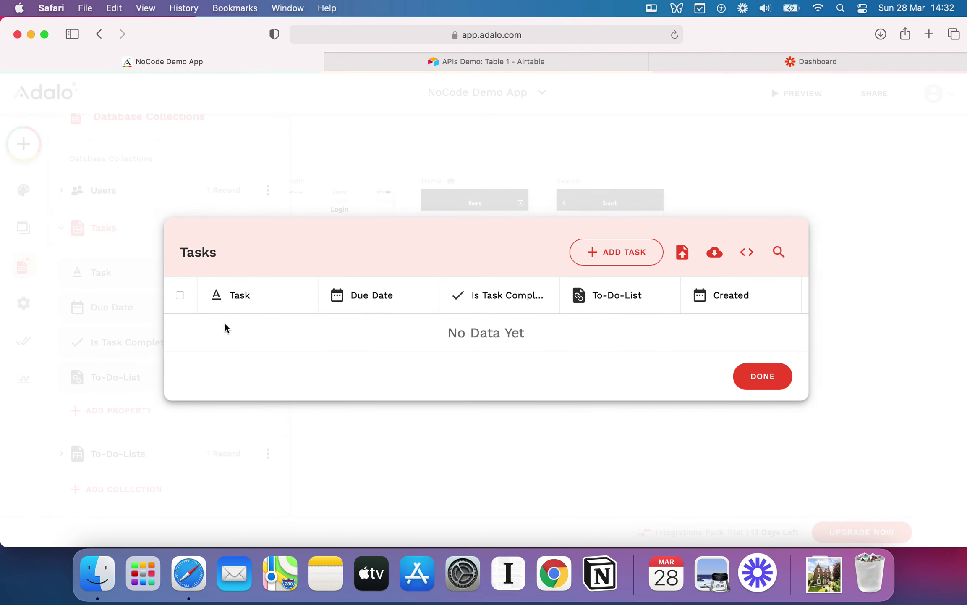
click(628, 249)
click(452, 246)
text(Fi)
text(lm Vif)
text(eo on Adalo basics)
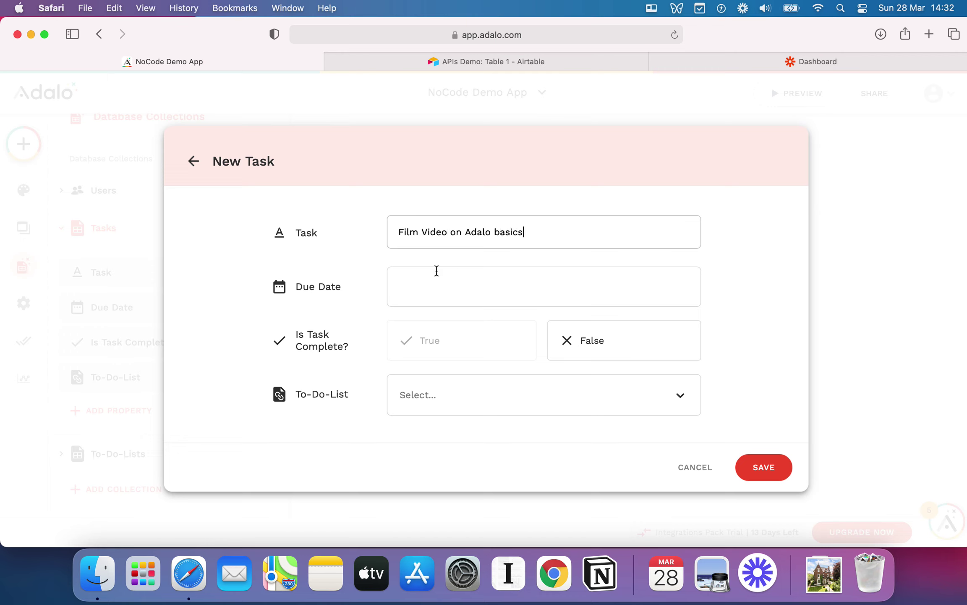
Give the new task the due date 03/28/2021, mark it as not complete, link it to List 1 and save it
click(437, 270)
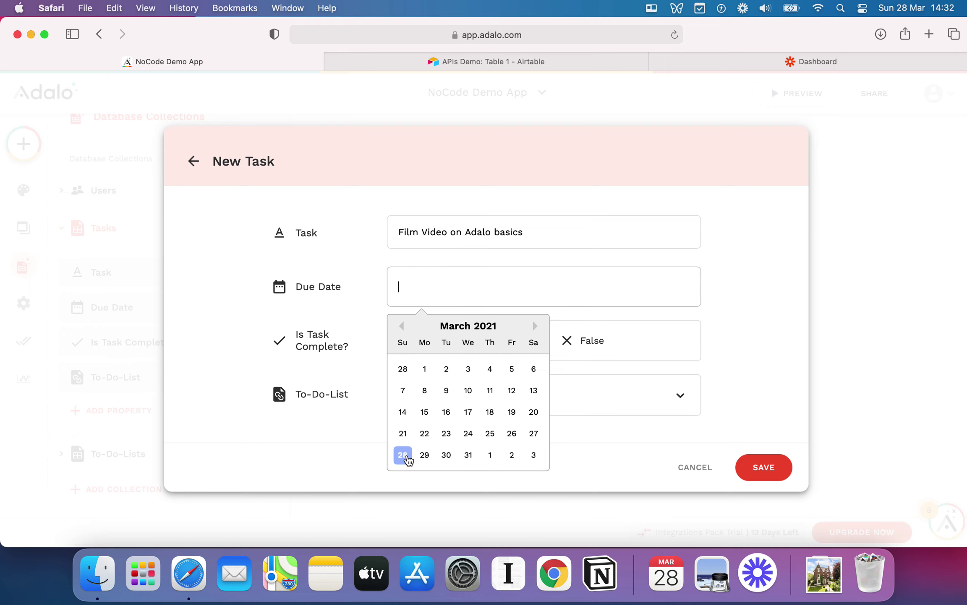
click(403, 456)
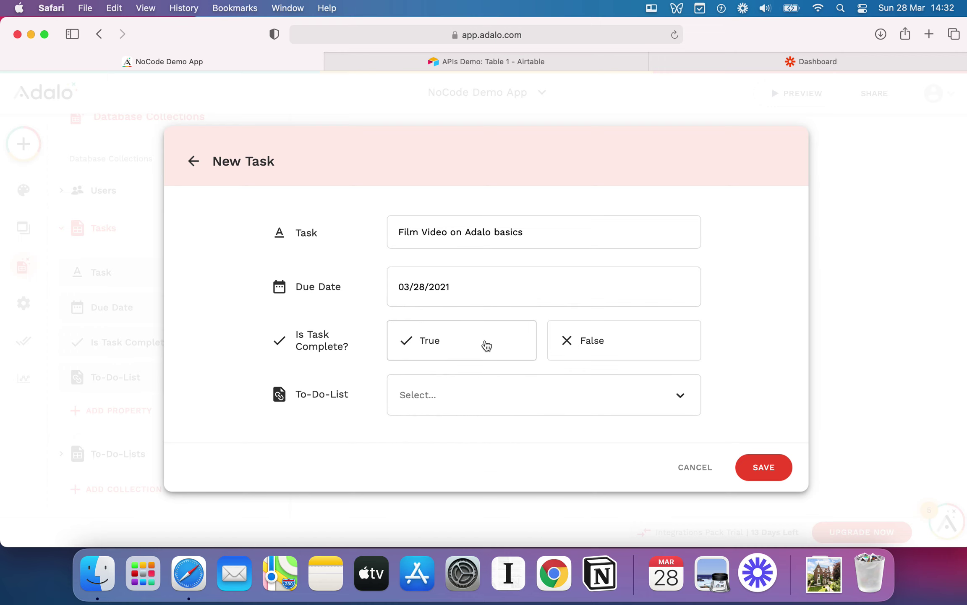
click(604, 340)
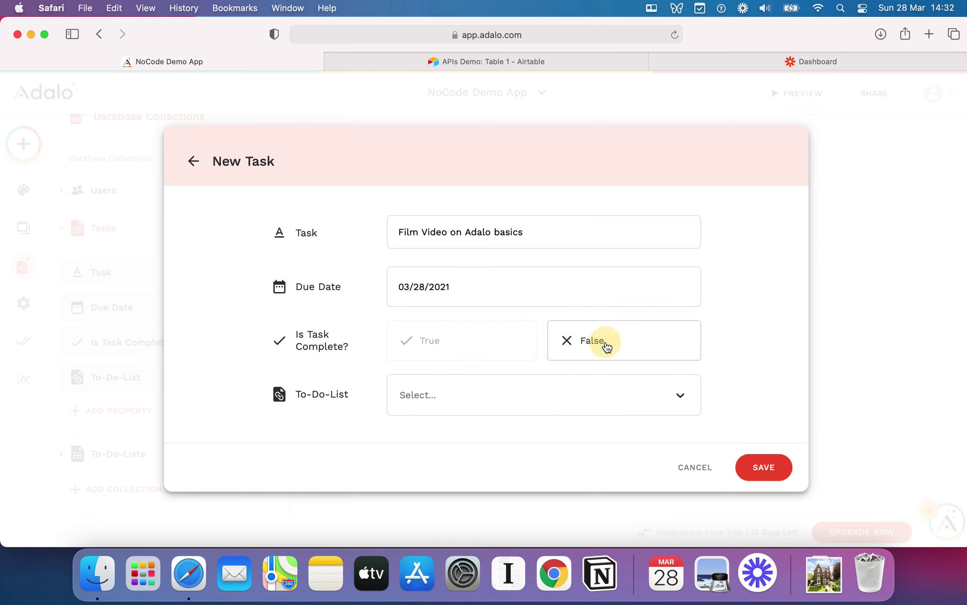
click(533, 405)
click(577, 439)
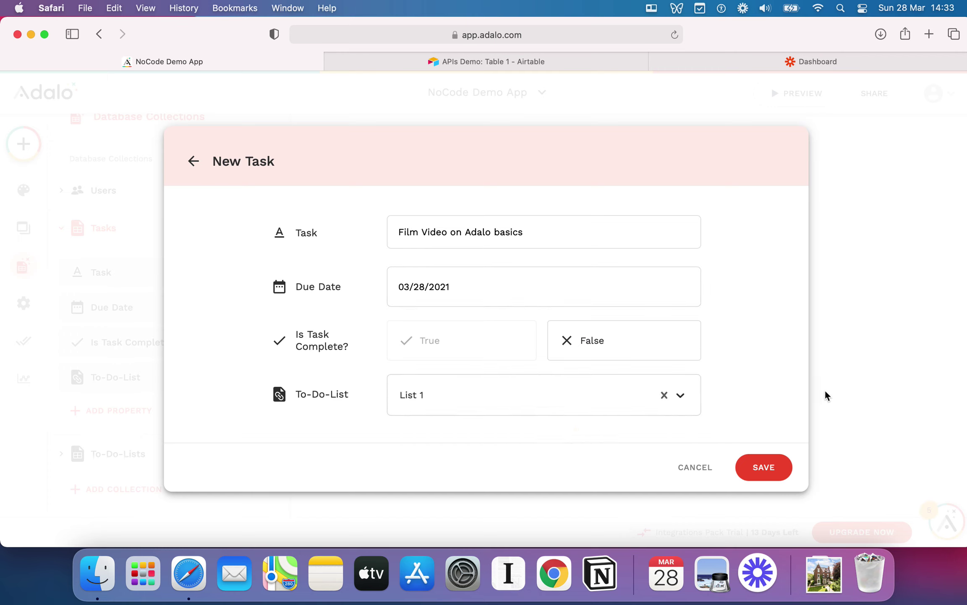
click(766, 467)
Add an incomplete task record named Edit the Adalo video, due 03/28/2021 and linked to List 1
click(655, 235)
click(439, 243)
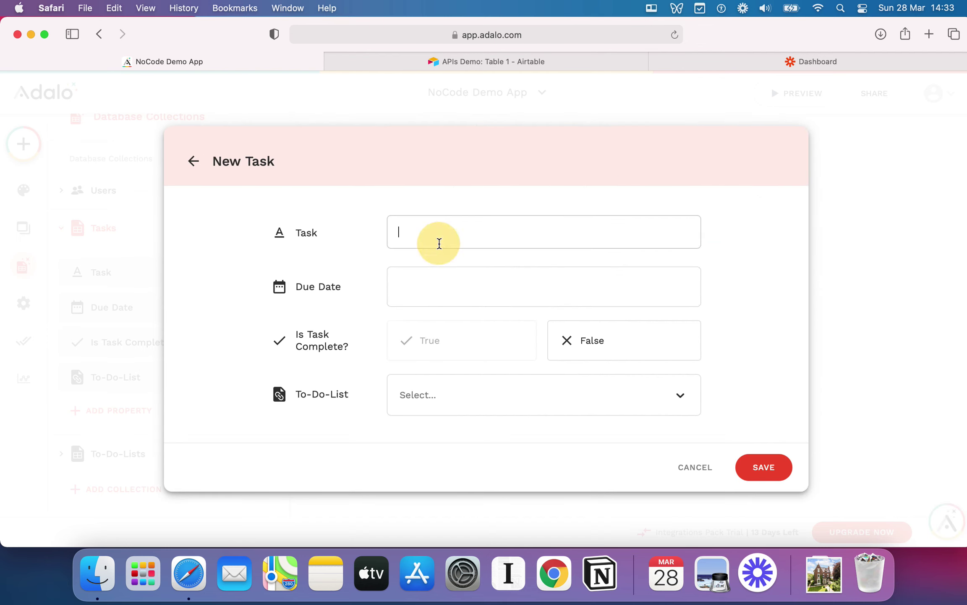
text(Edit the Adalo vide)
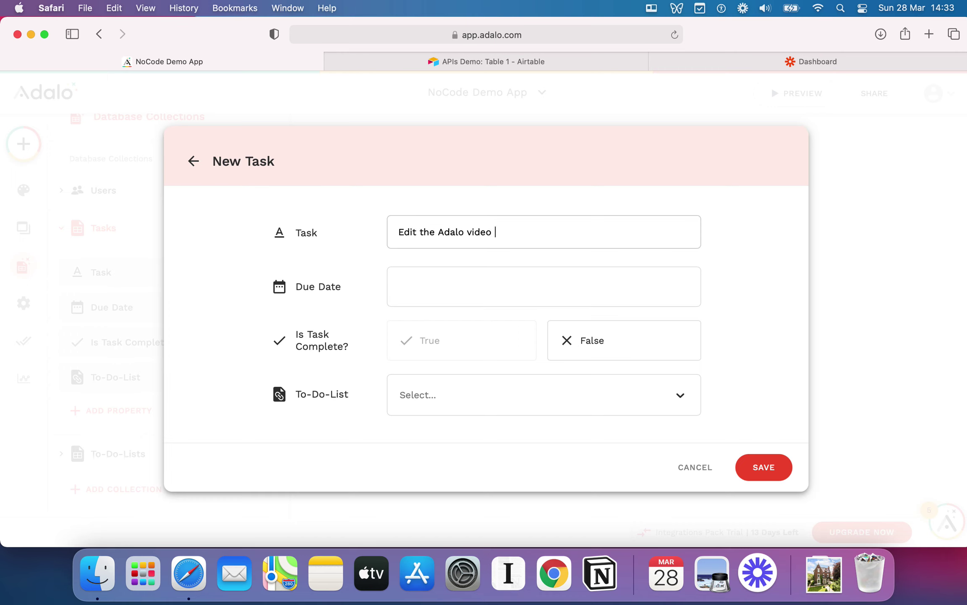
text(o)
click(447, 285)
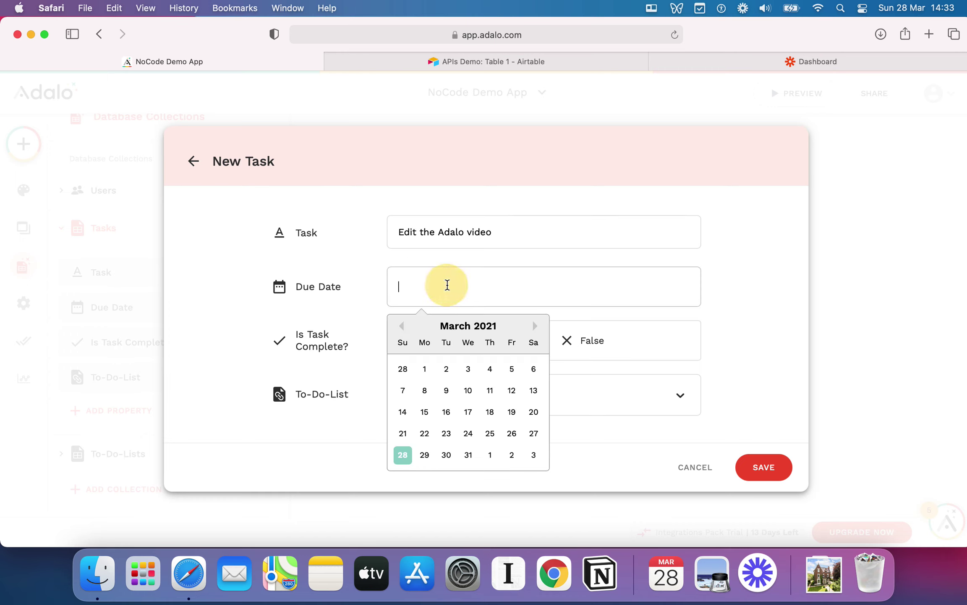
click(402, 455)
click(652, 356)
click(669, 397)
click(467, 433)
click(768, 465)
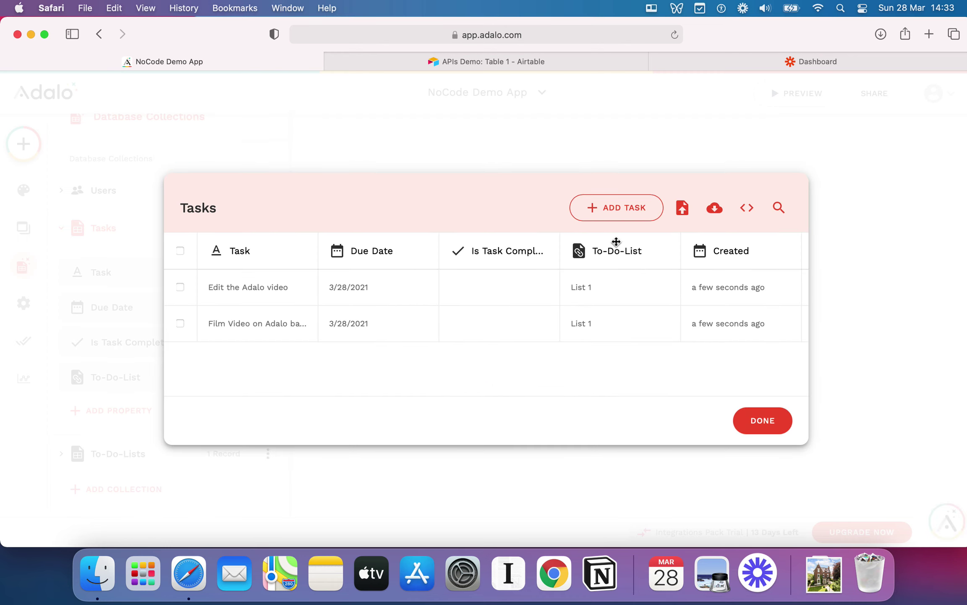
Add a task record named Create Databases on Adalo, due 03/31/2021 and linked to List 1
click(638, 217)
click(421, 240)
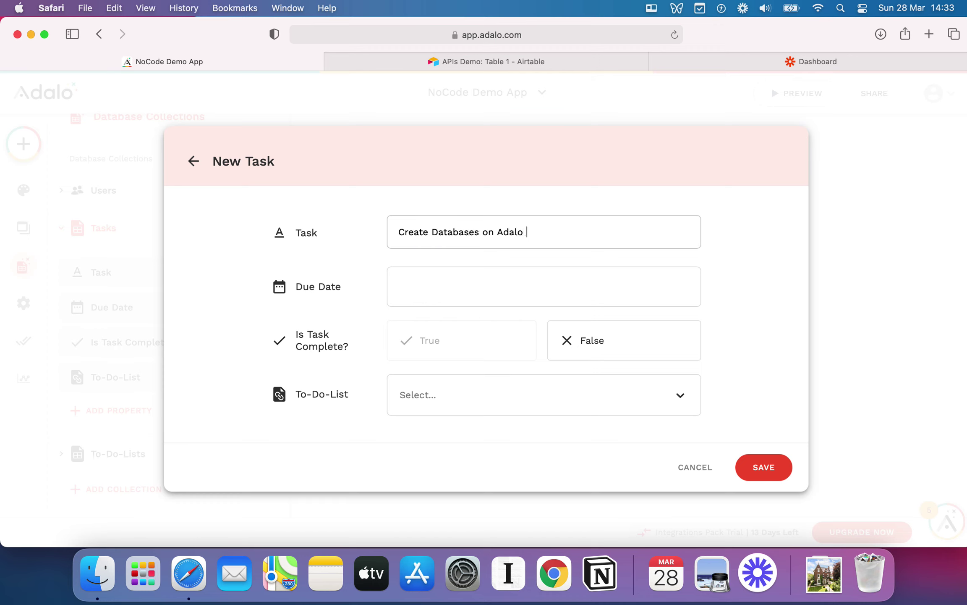
click(440, 274)
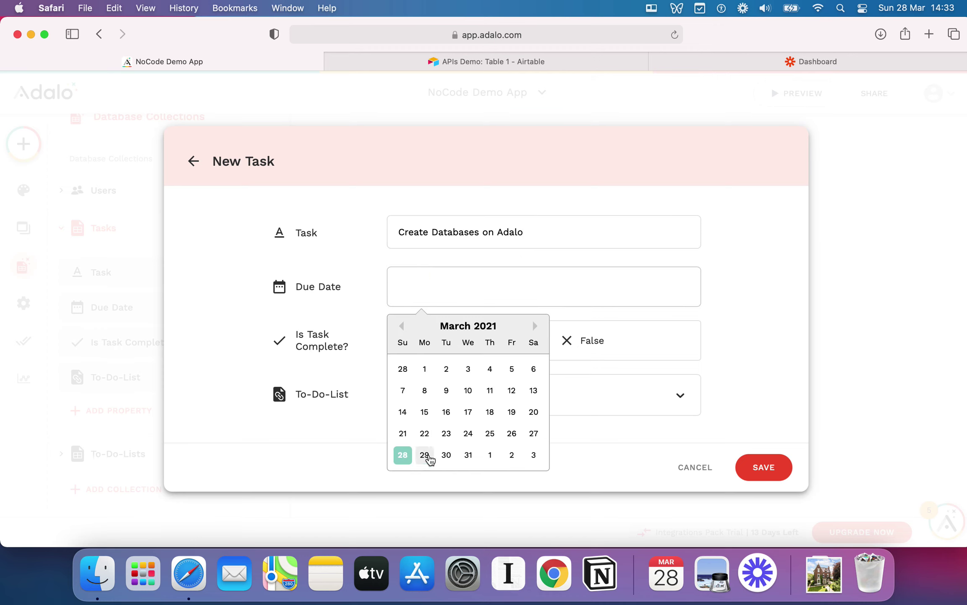
click(468, 455)
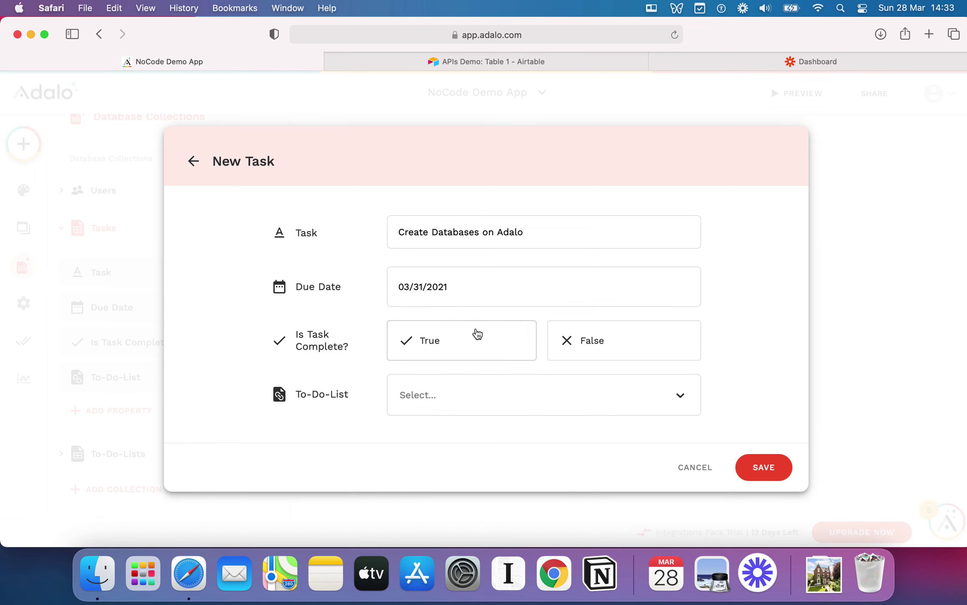
click(606, 389)
click(468, 438)
click(765, 466)
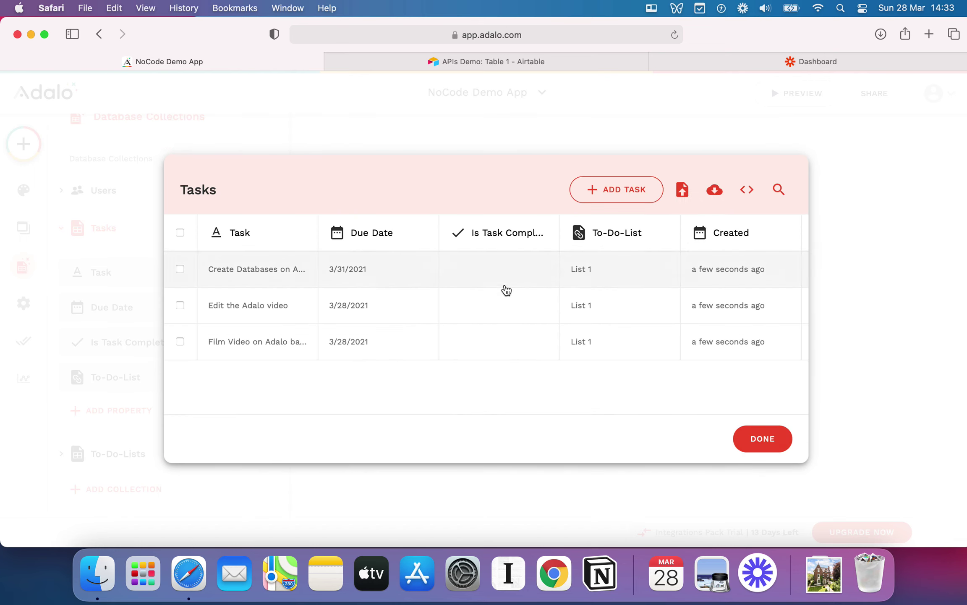
Add an incomplete task record named Film another Adalo video, due 03/28/2021 and linked to List 1
click(621, 197)
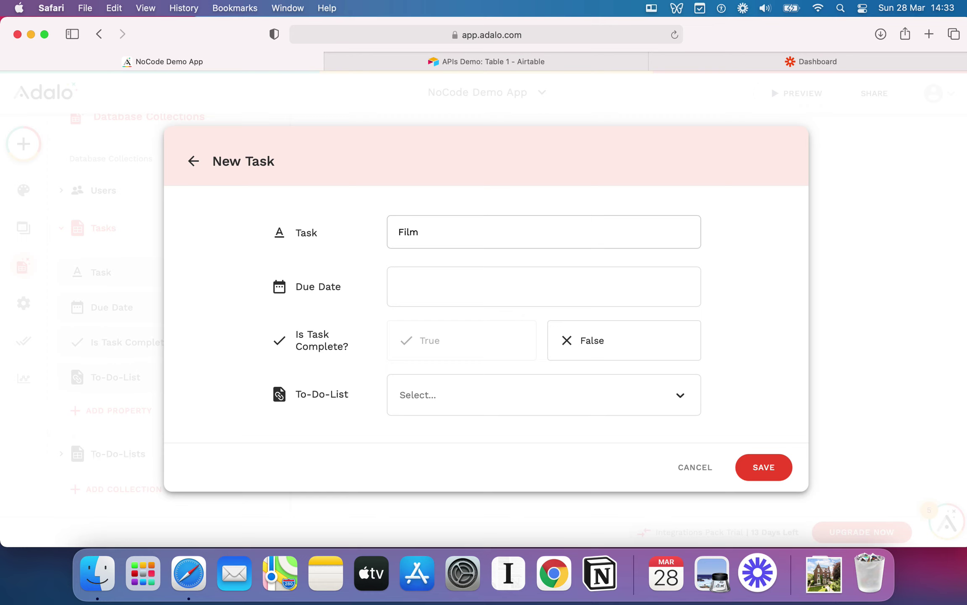
text(Film another adalo. video)
click(512, 294)
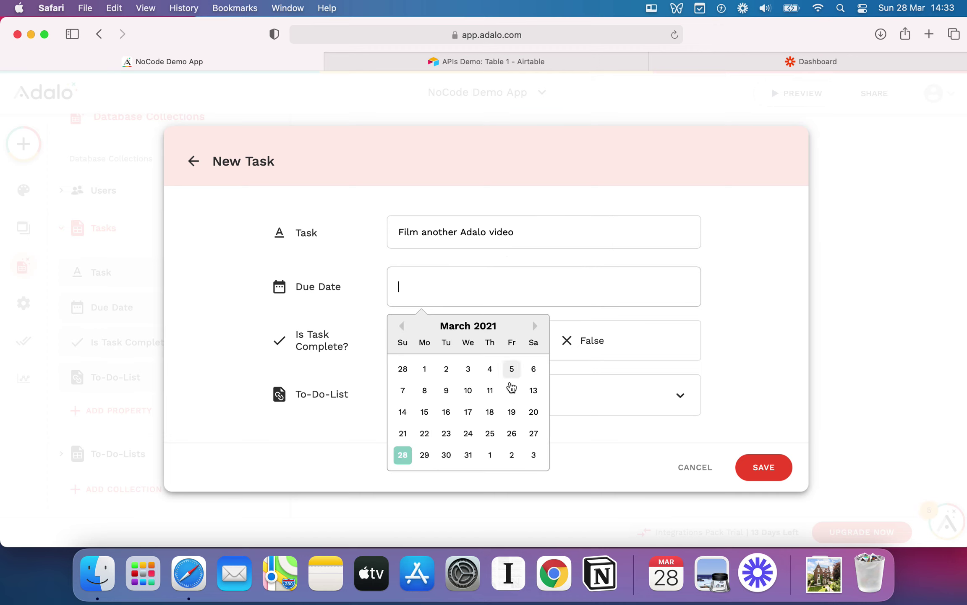
click(402, 454)
click(608, 341)
click(572, 397)
click(491, 434)
click(771, 474)
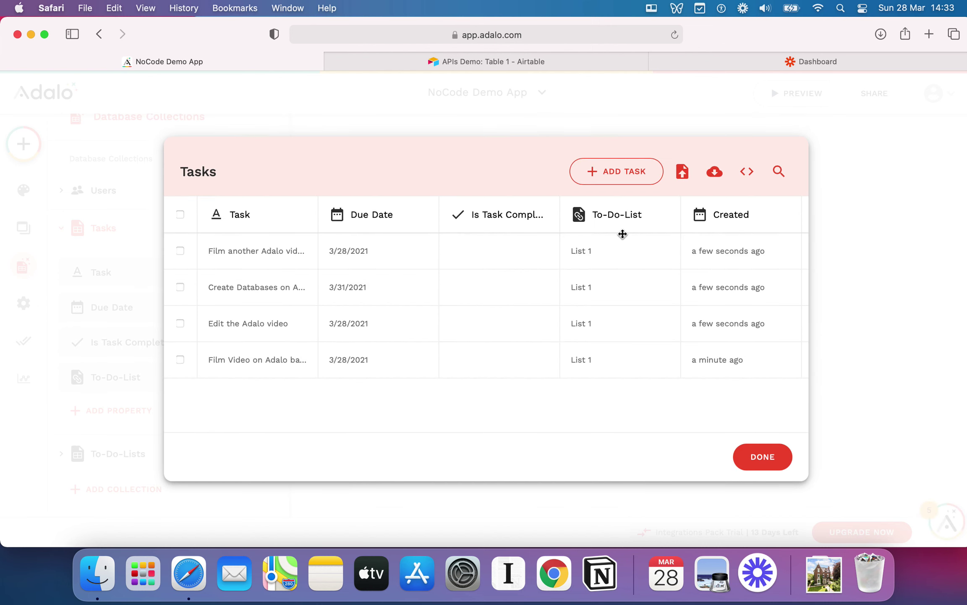
Close the Tasks records and leave all database collections collapsed
click(761, 457)
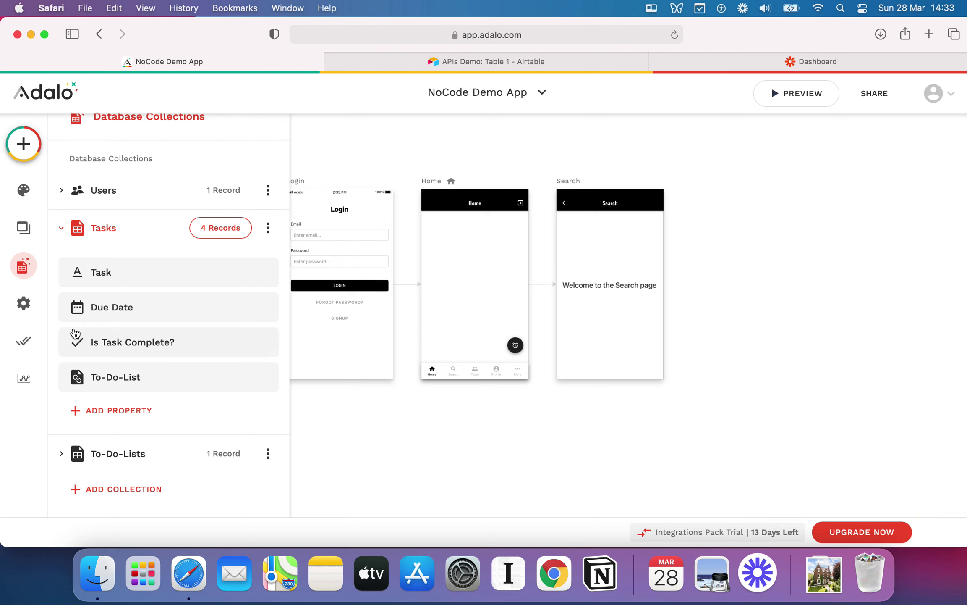
click(103, 224)
click(104, 190)
click(112, 190)
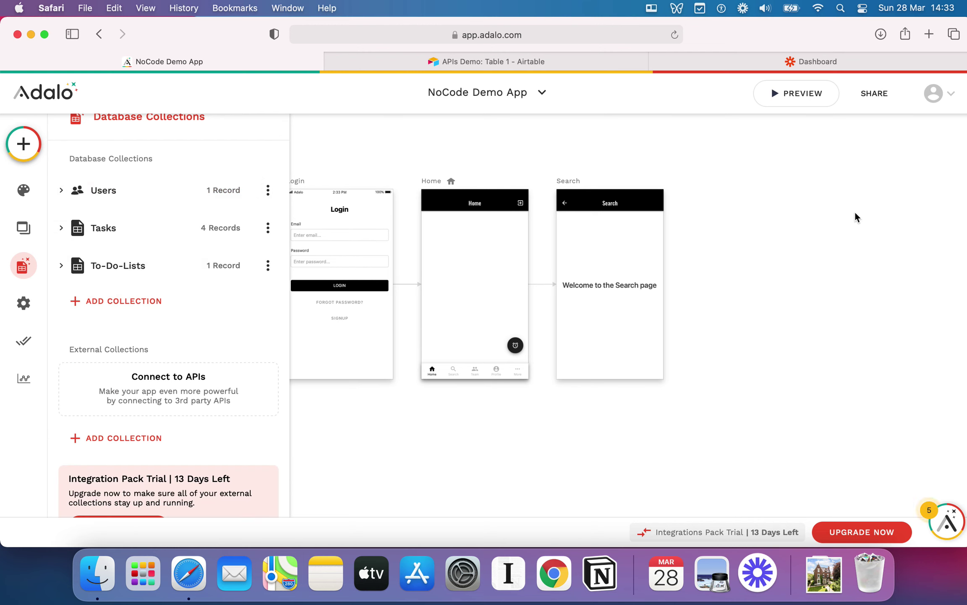
Delete the alarm-icon action button from the Home screen
scroll(373, 374, down, 2)
scroll(373, 374, up, 2)
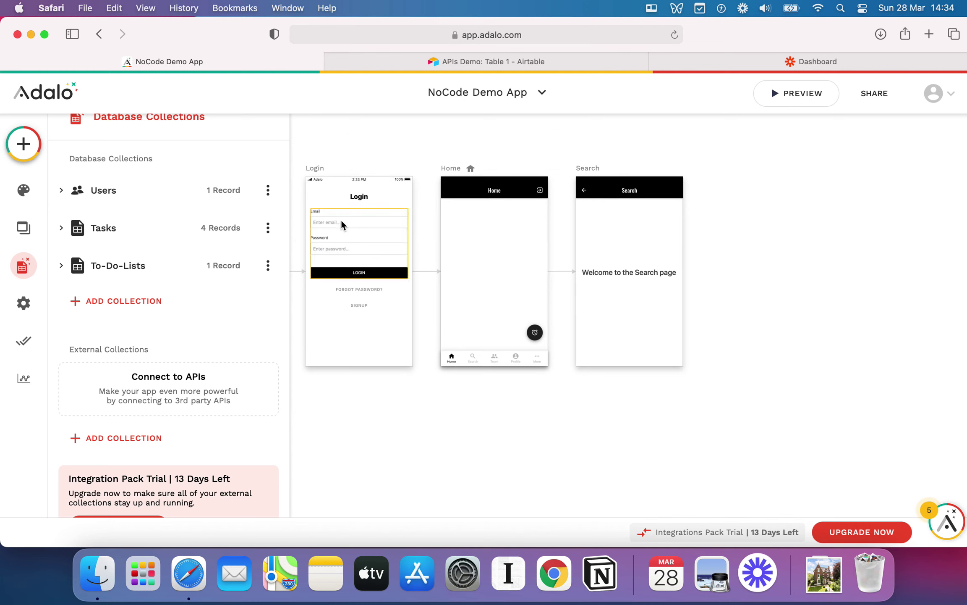
scroll(296, 231, left, 3)
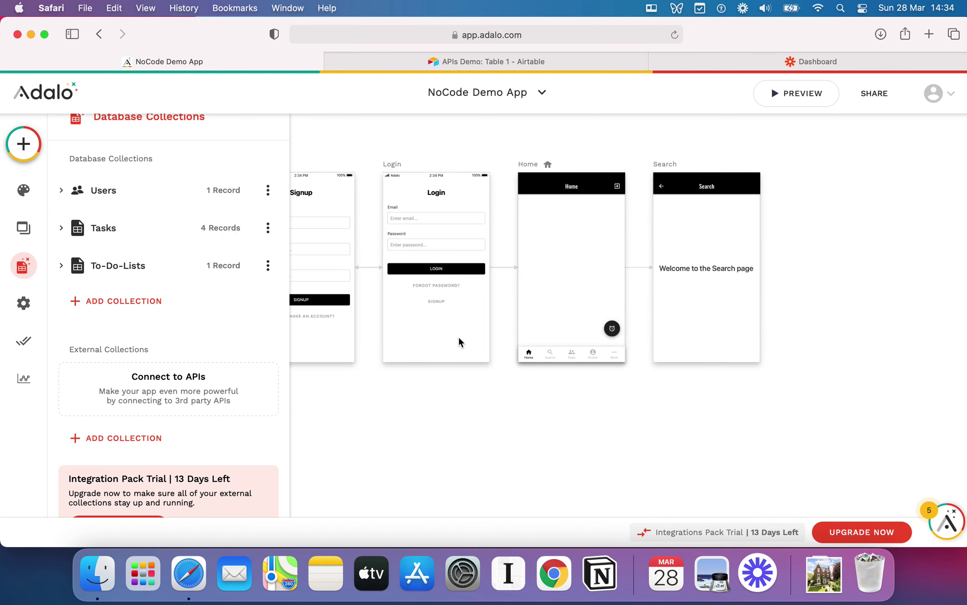
scroll(382, 339, up, 3)
scroll(504, 332, right, 3)
scroll(504, 332, down, 2)
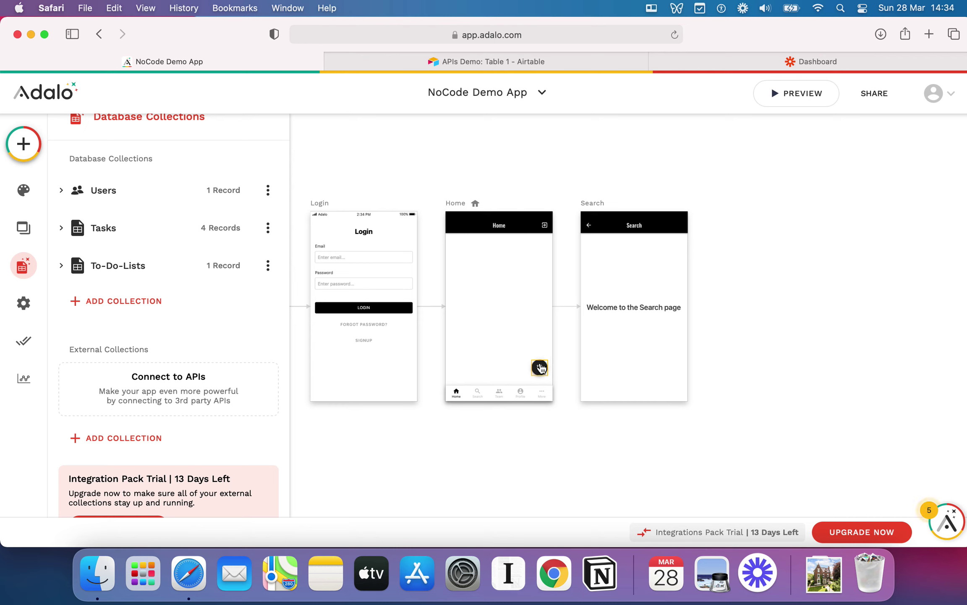
click(505, 176)
click(542, 367)
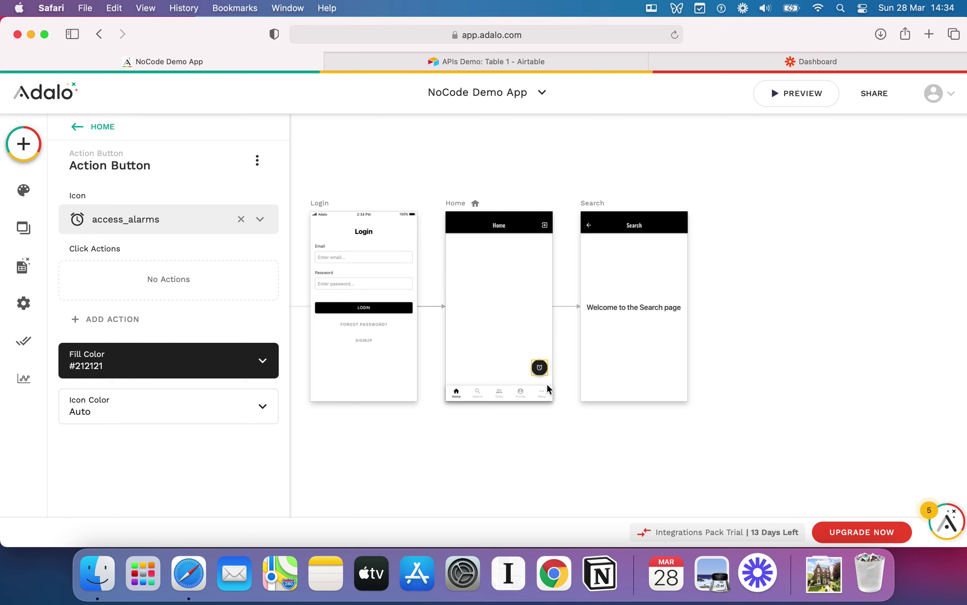
click(256, 160)
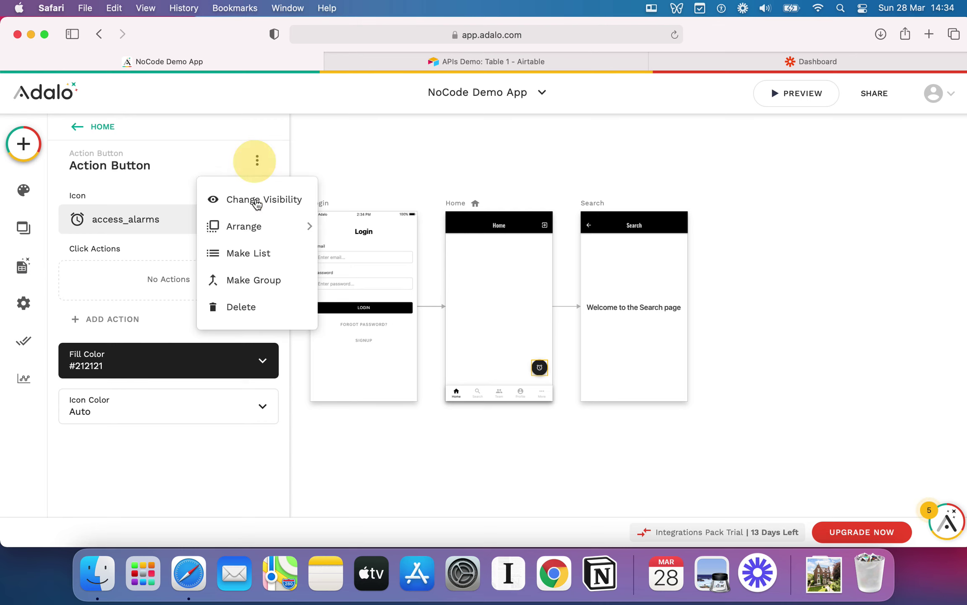
click(260, 308)
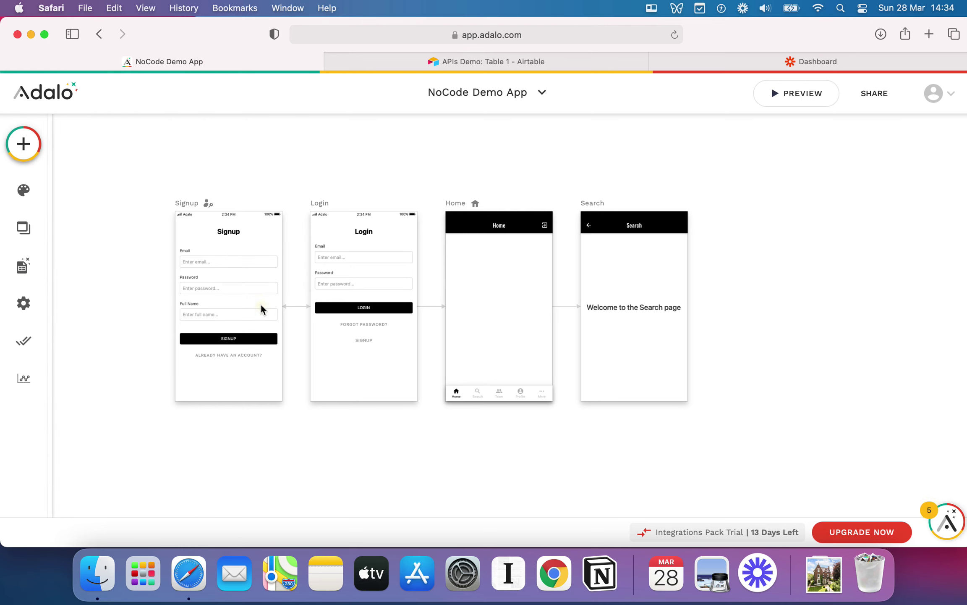
Add a Simple List component to the middle of the Home screen
click(23, 144)
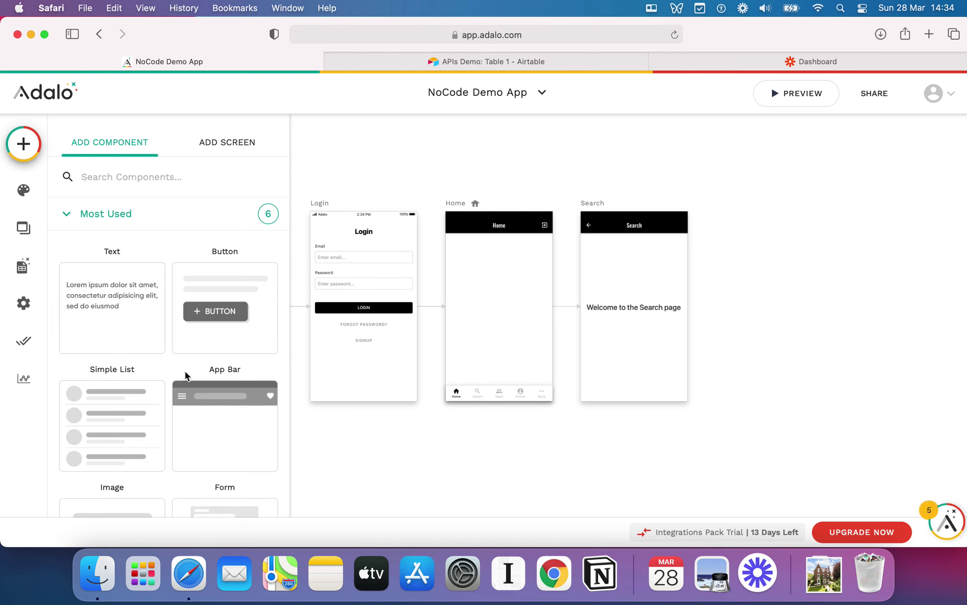
scroll(209, 393, down, 2)
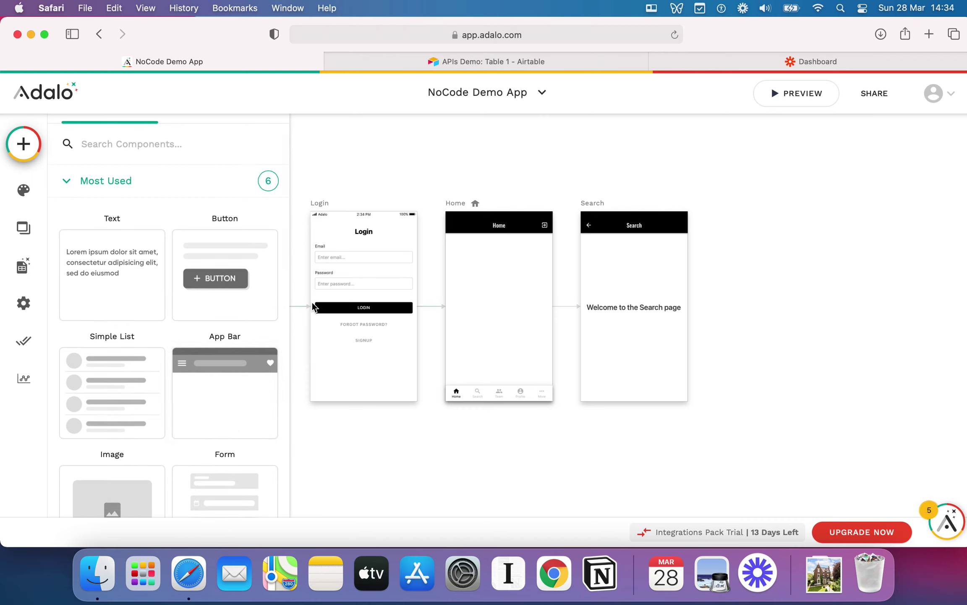
scroll(272, 306, down, 10)
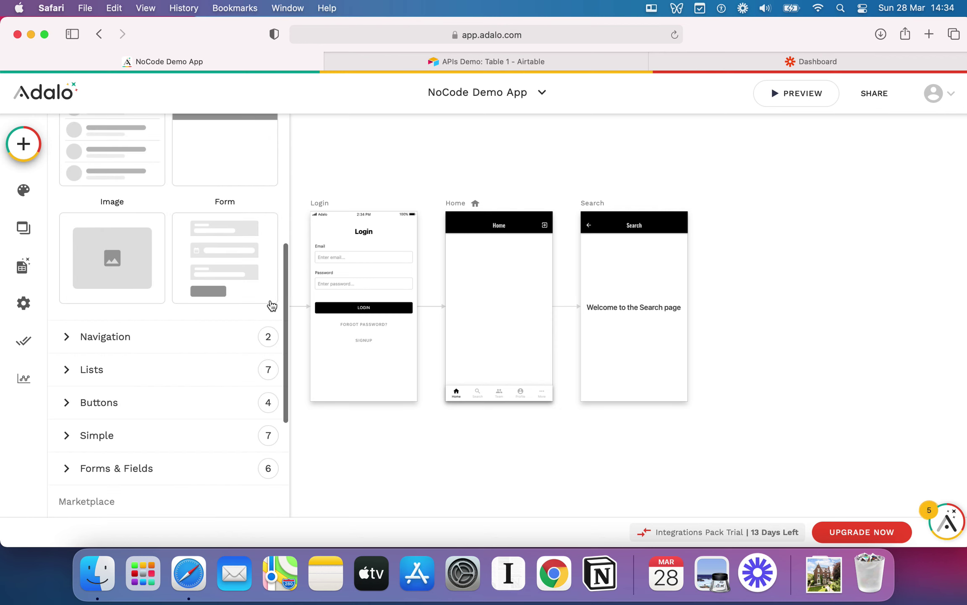
click(74, 368)
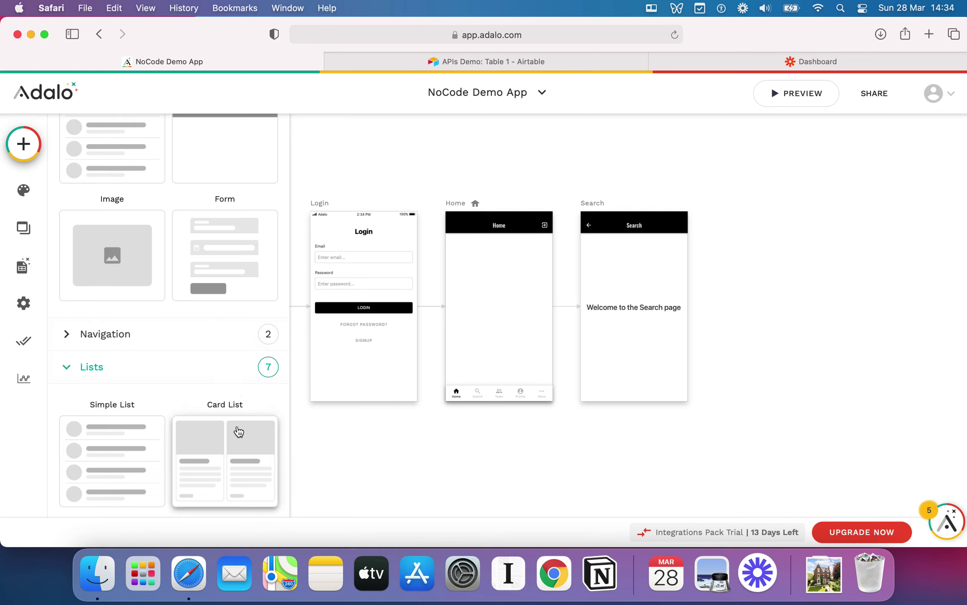
scroll(237, 431, down, 3)
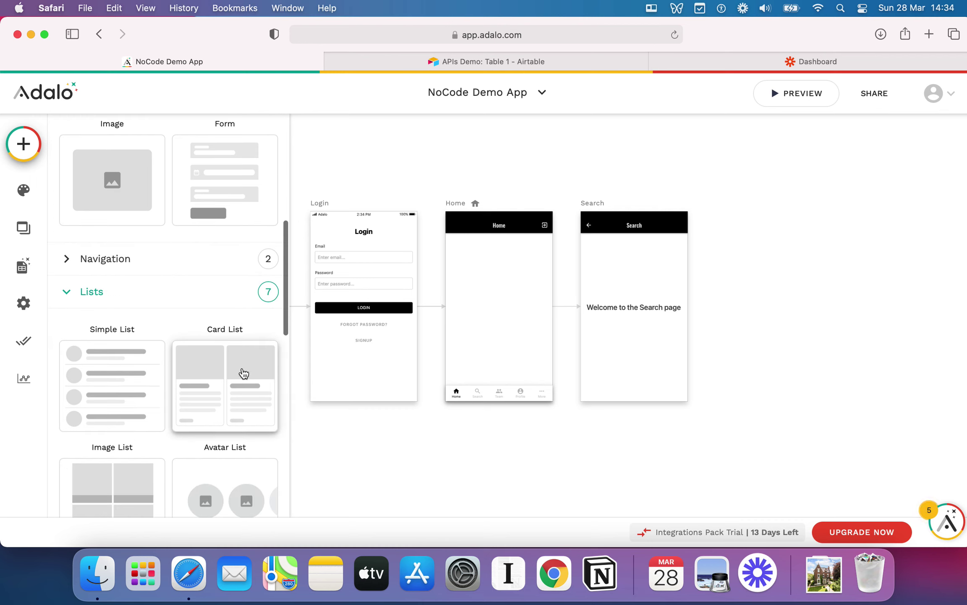
scroll(242, 374, down, 5)
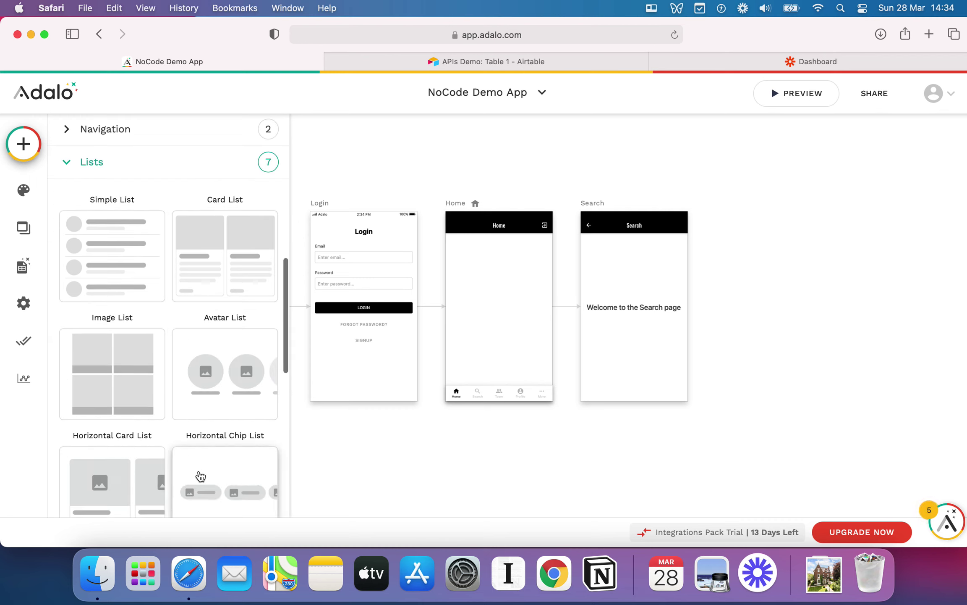
drag(135, 277, 494, 307)
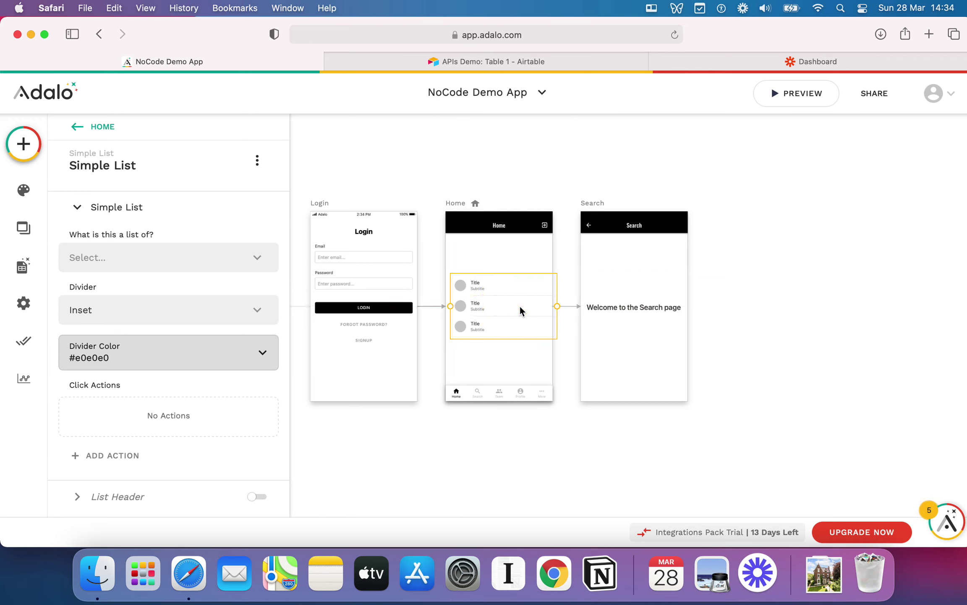
Delete the Search screen from the app
click(642, 252)
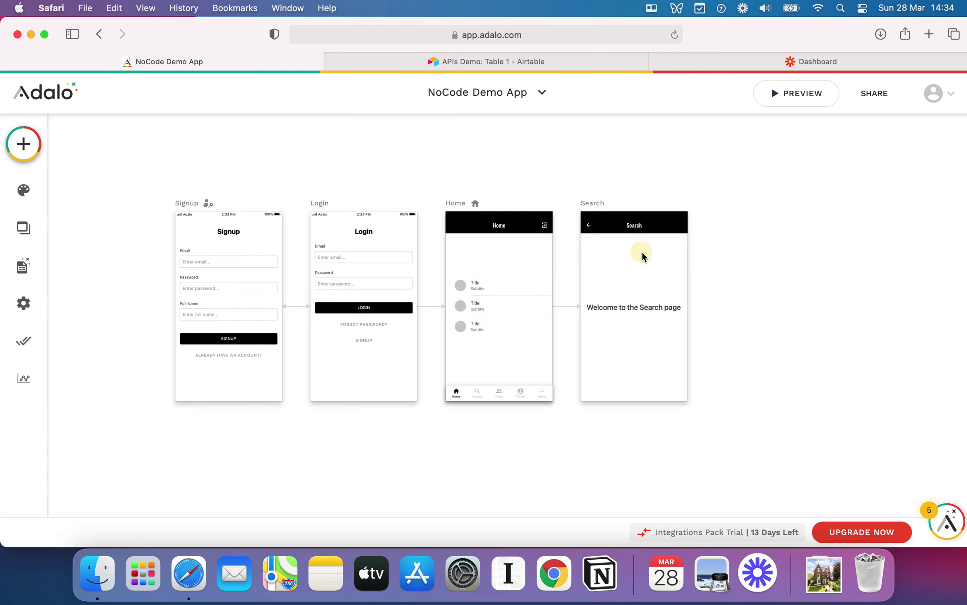
click(30, 225)
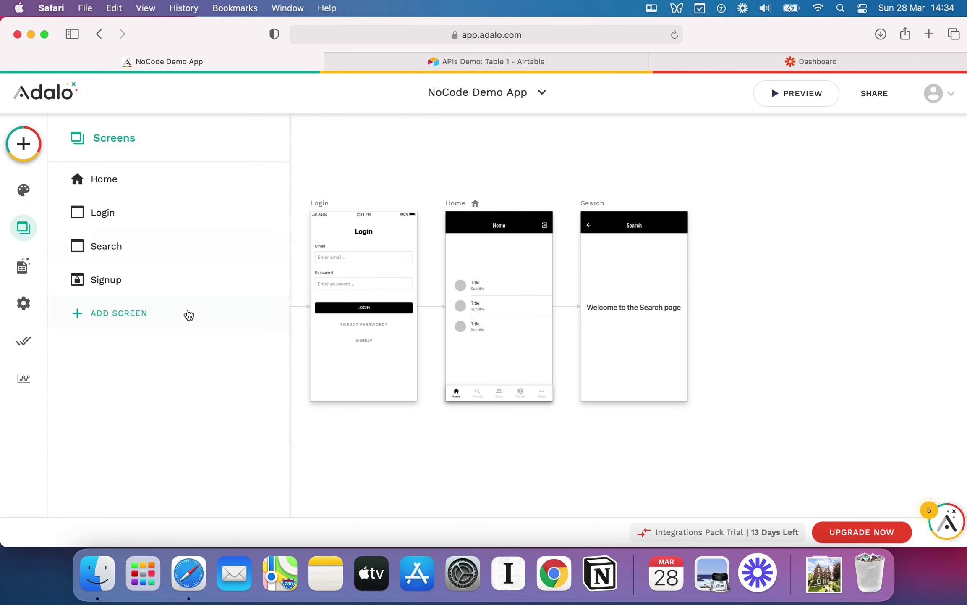
click(180, 245)
click(257, 160)
click(257, 257)
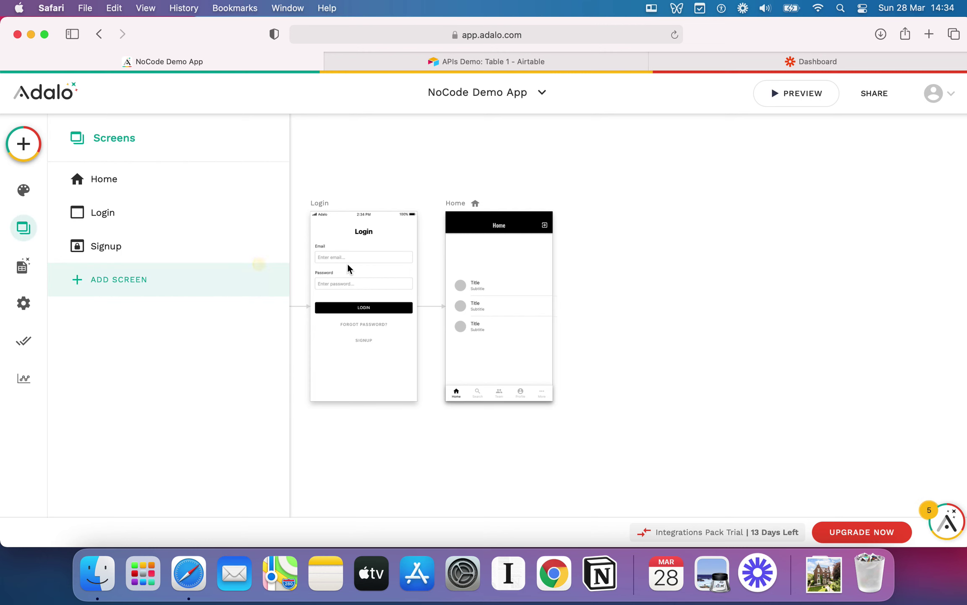
Set the Simple List on the Home screen to be a list of the Tasks collection
click(505, 311)
drag(506, 305, 506, 307)
click(614, 331)
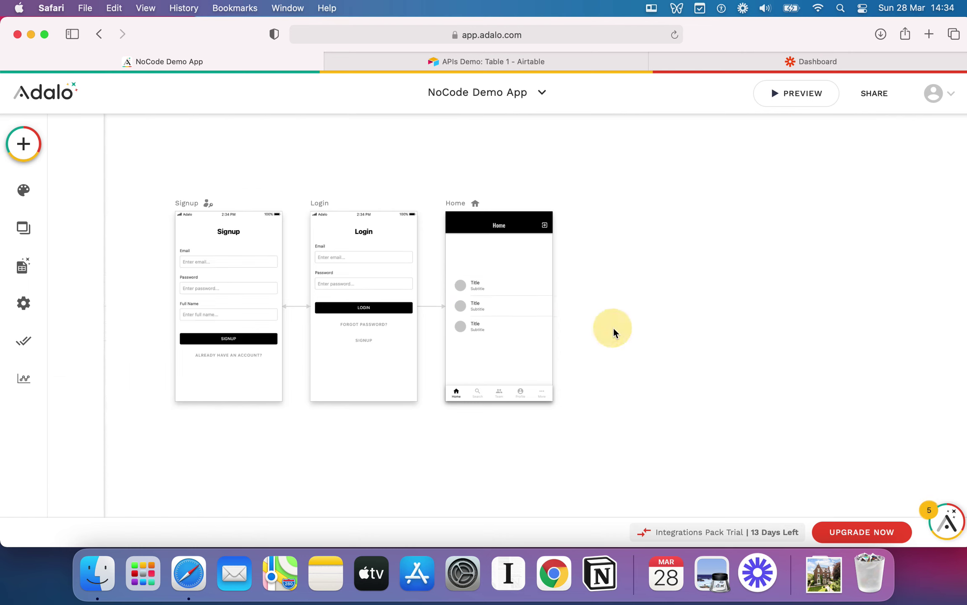
scroll(614, 332, up, 5)
scroll(614, 329, left, 1)
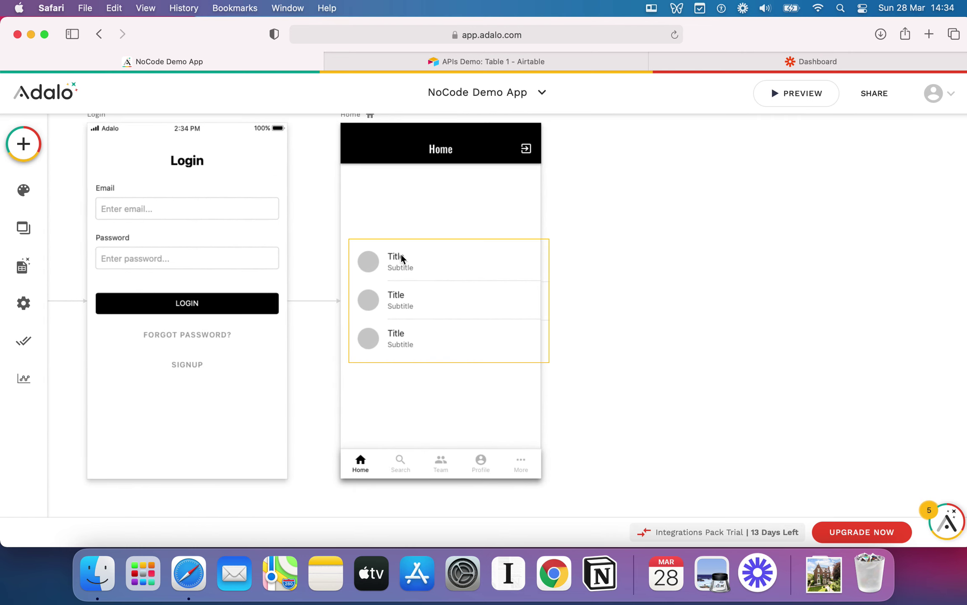
click(440, 259)
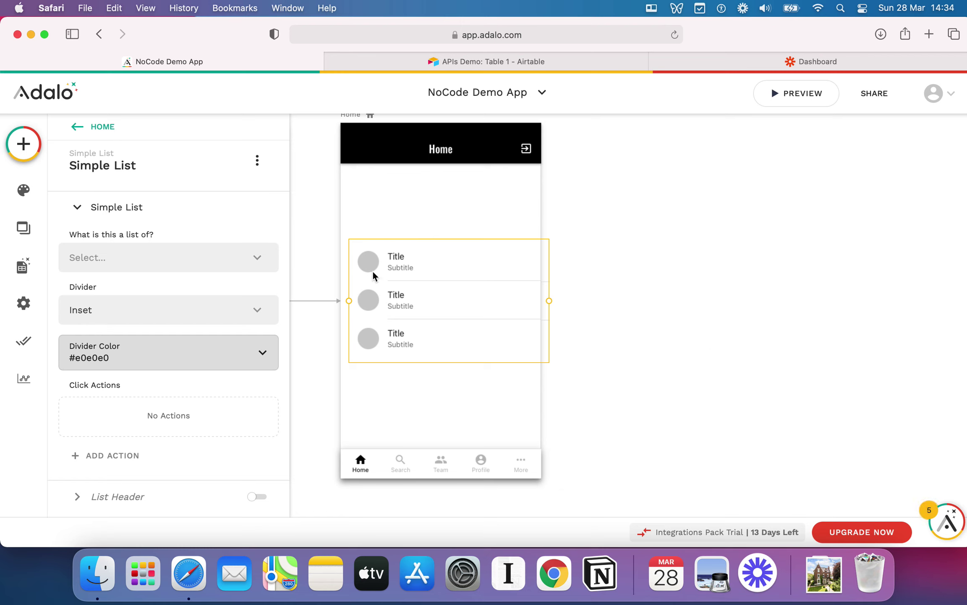
click(210, 256)
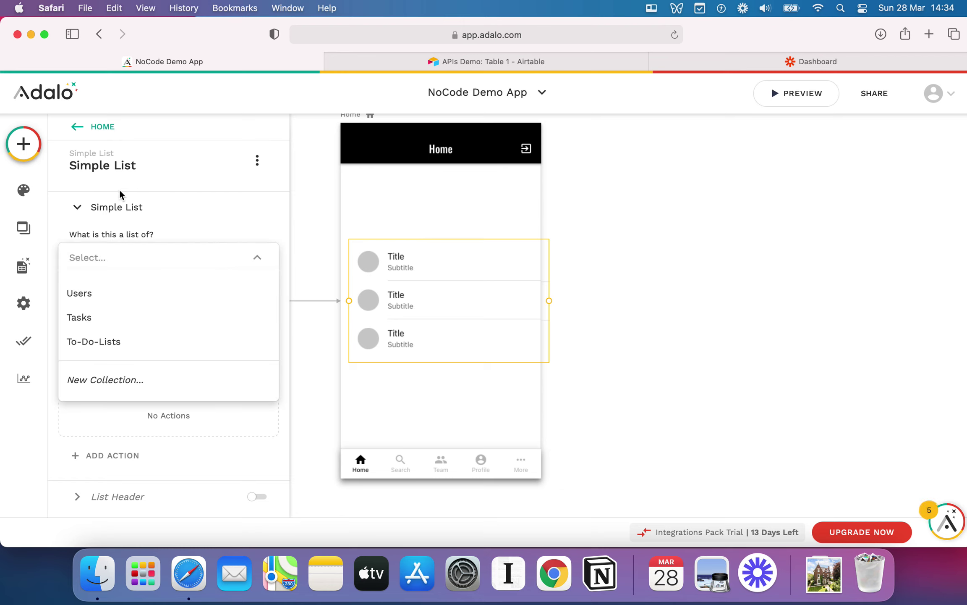
click(155, 236)
click(168, 255)
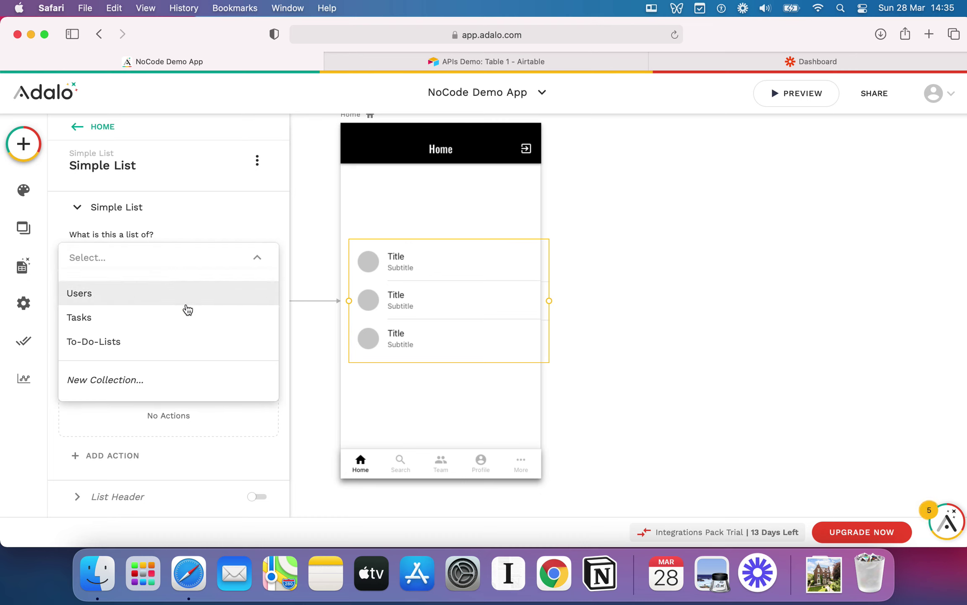
click(166, 326)
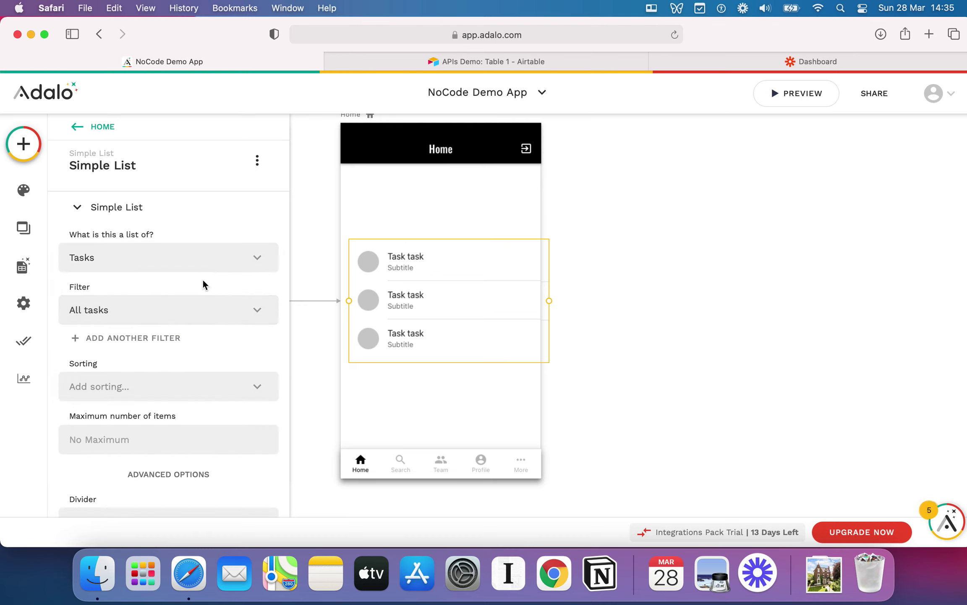
Shift the Simple List horizontally so that it lines up with both side edges of the Home screen
scroll(203, 283, down, 3)
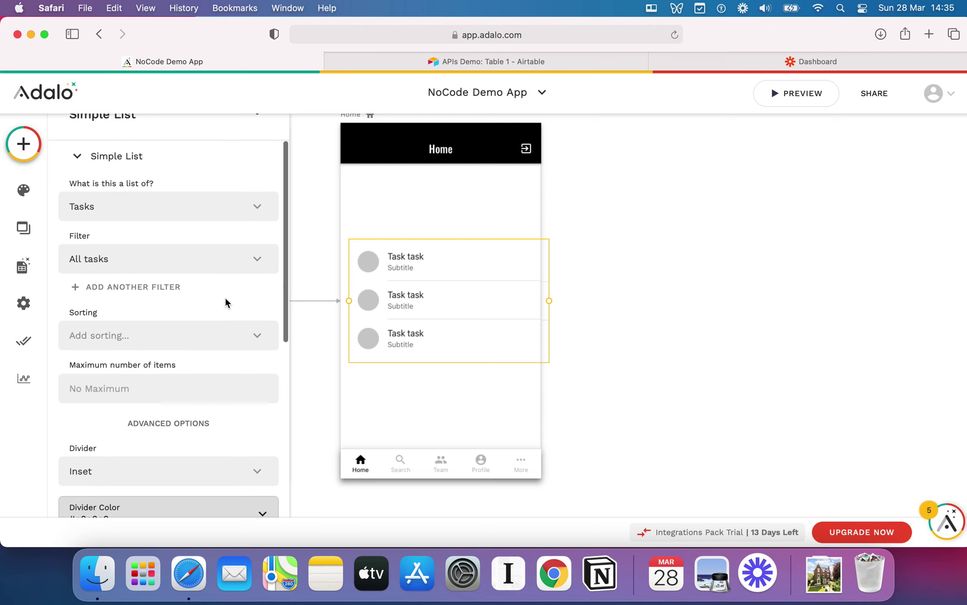
scroll(225, 296, up, 1)
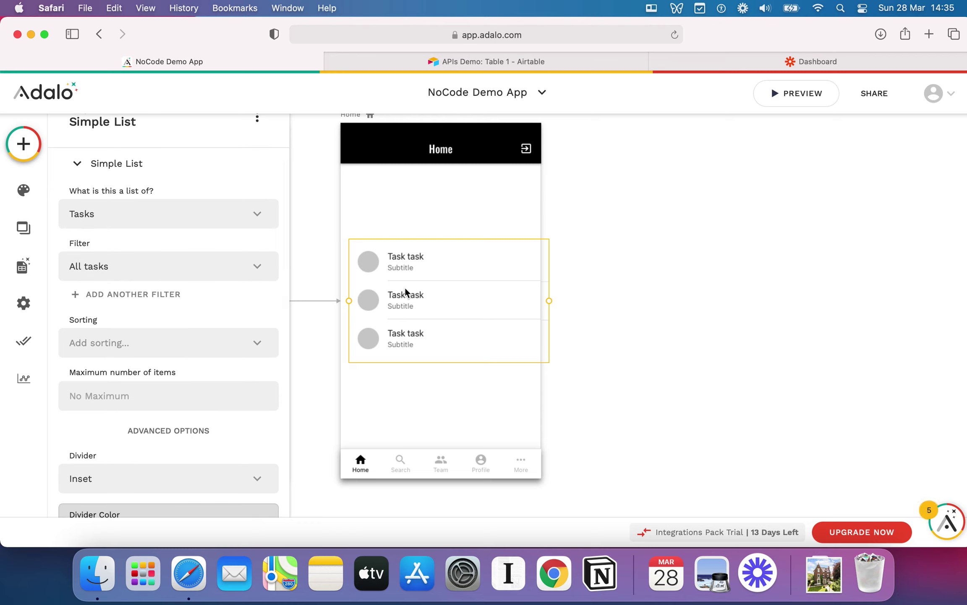
drag(501, 284, 498, 284)
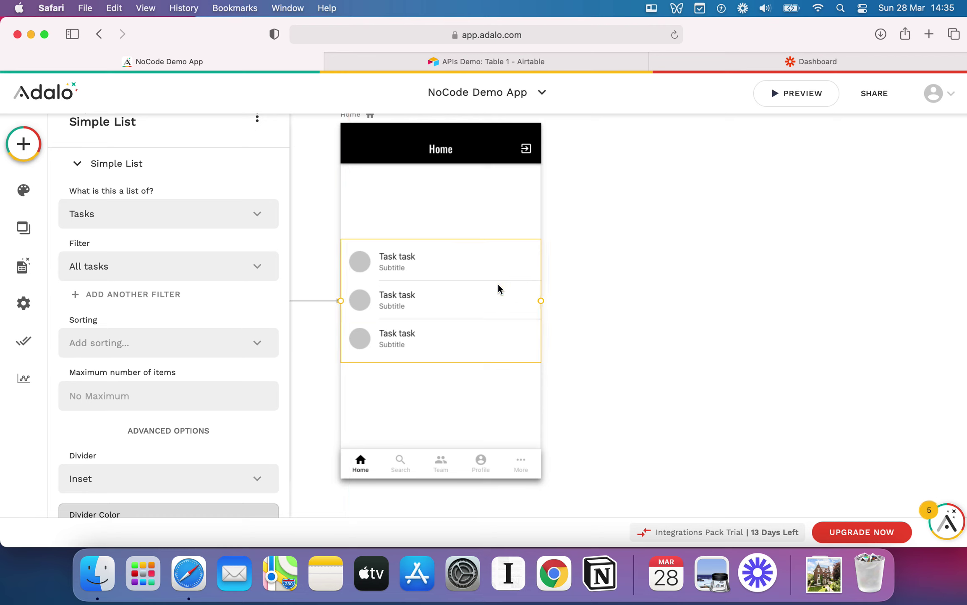
Filter the list to the tasks of the logged-in user's own to-do lists (Logged In User > To-Do-Lists (Owner) > Tasks)
click(240, 272)
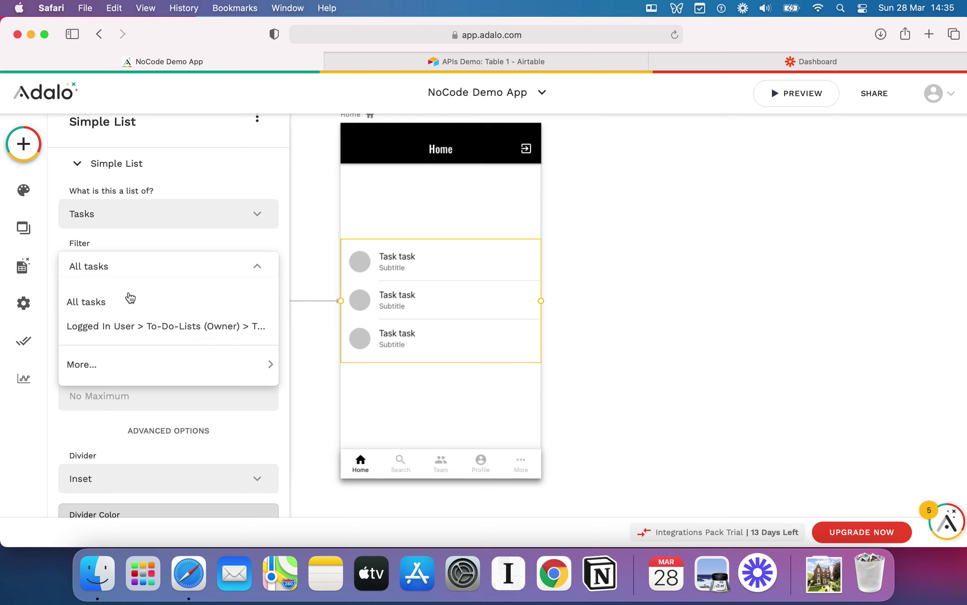
mouse_move(130, 360)
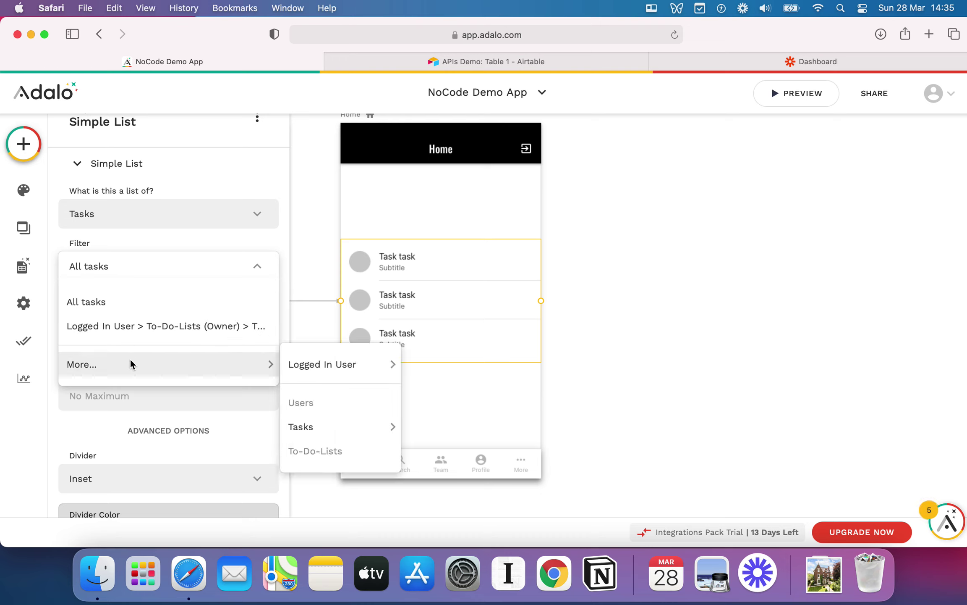
mouse_move(328, 374)
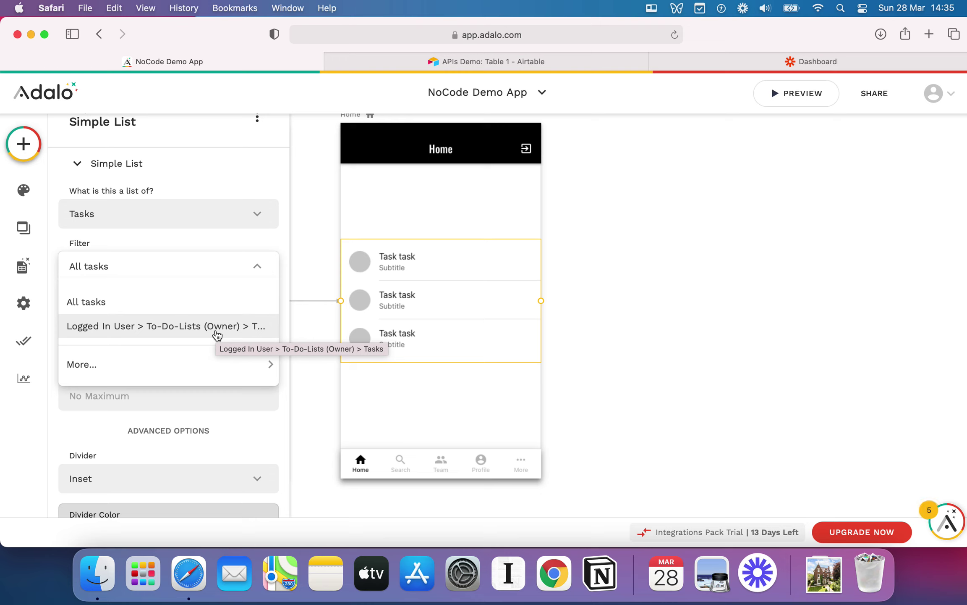
click(169, 338)
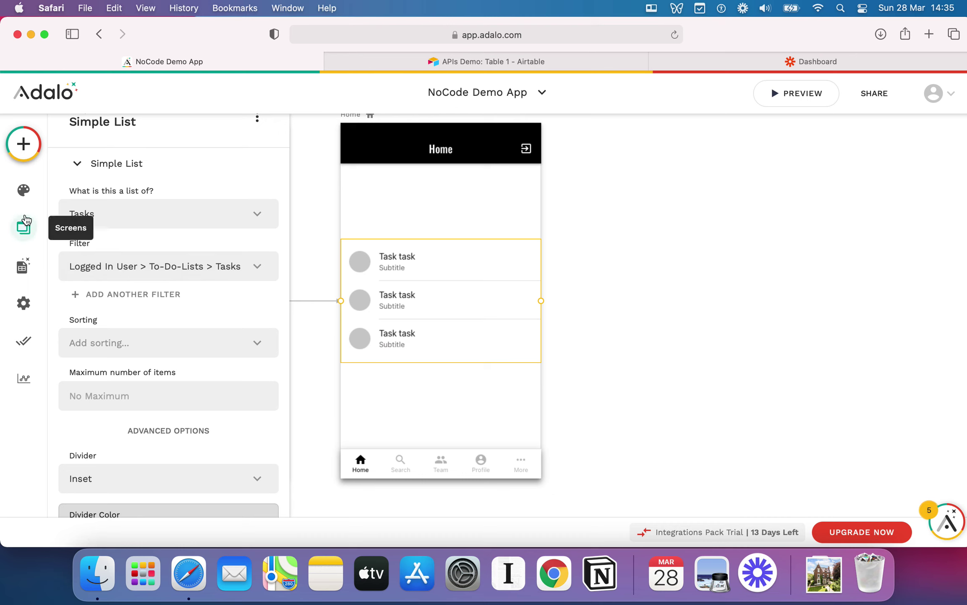
Review the properties of the To-Do-Lists and Tasks collections in the database
click(28, 272)
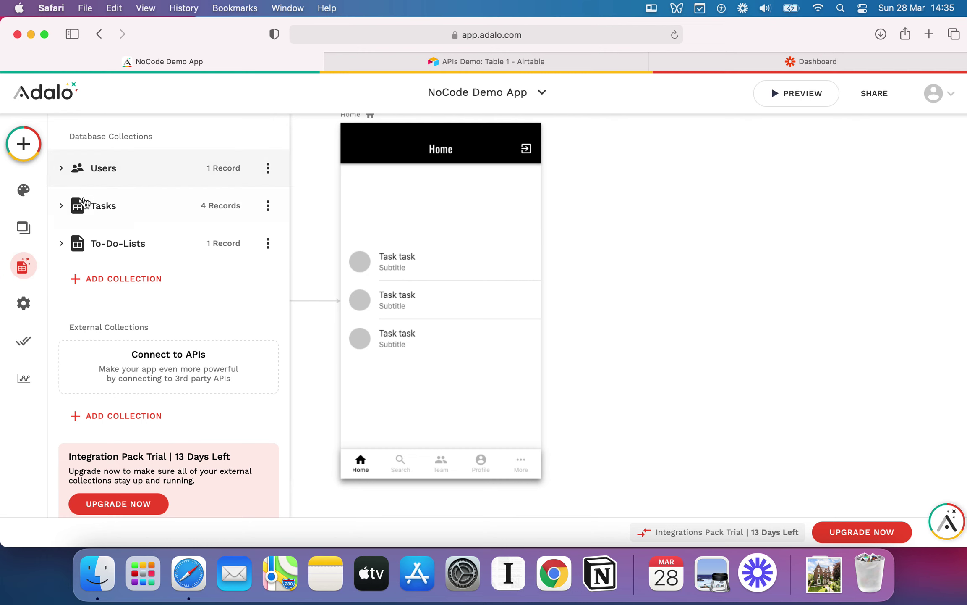
click(63, 246)
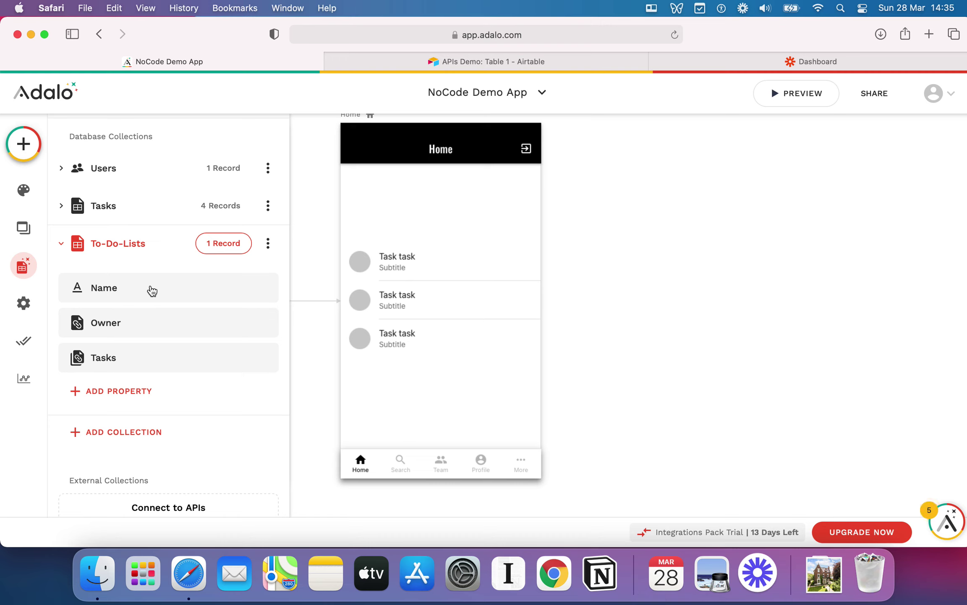
click(63, 210)
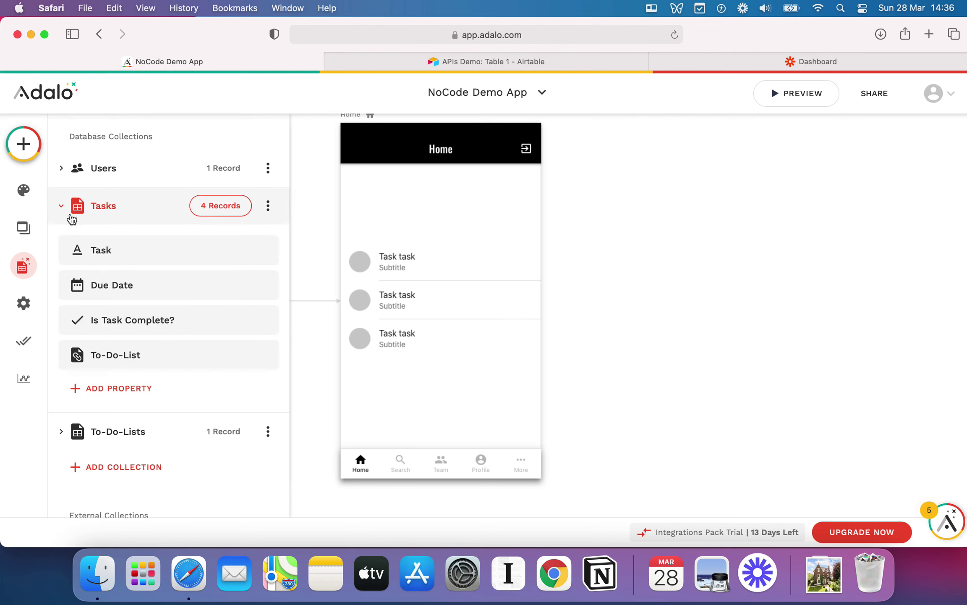
click(63, 210)
click(22, 265)
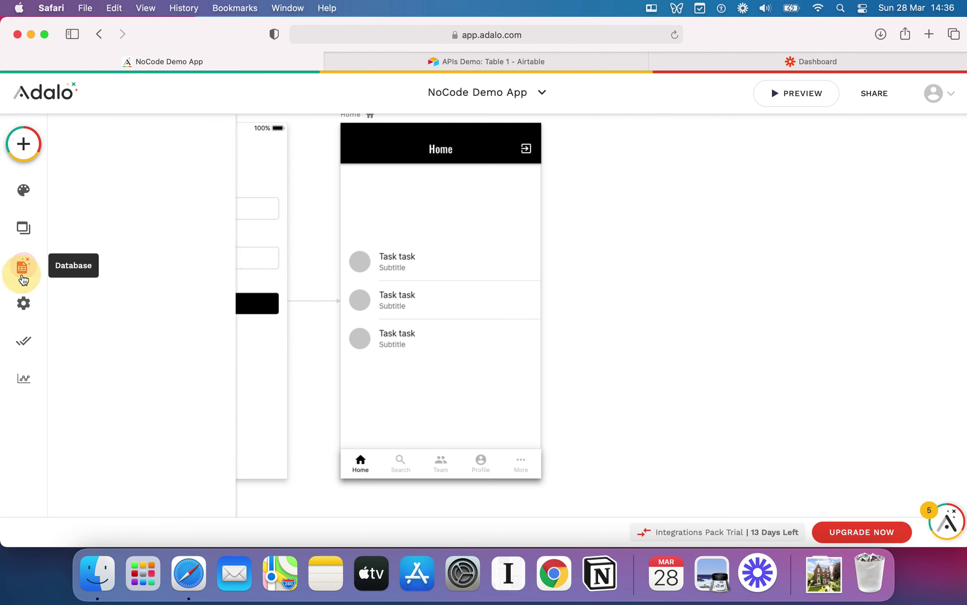
Examine the nested filter options of the Home screen's list, from Logged In User through To-Do-Lists (Owner), without choosing another filter
click(472, 296)
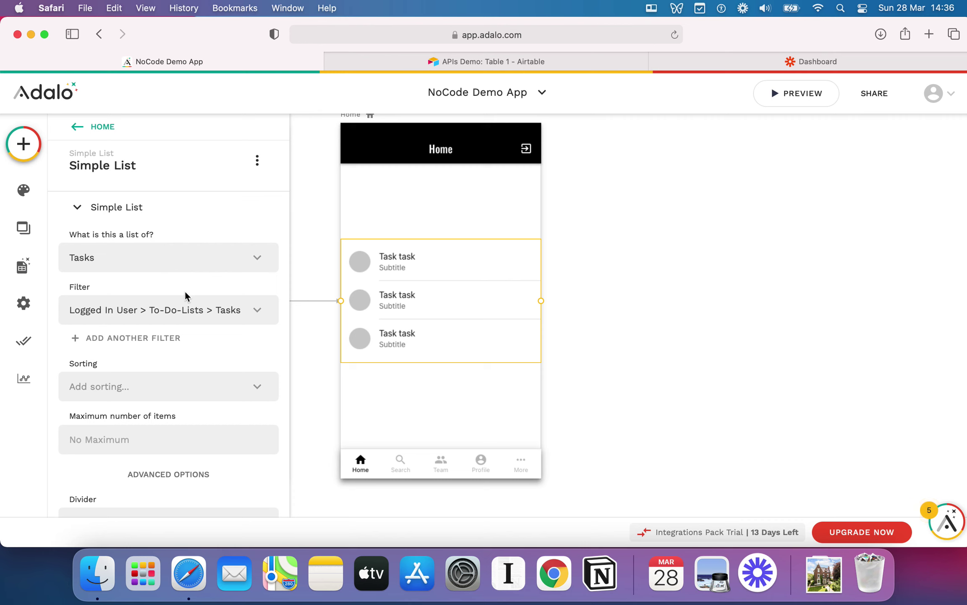
click(182, 311)
mouse_move(245, 292)
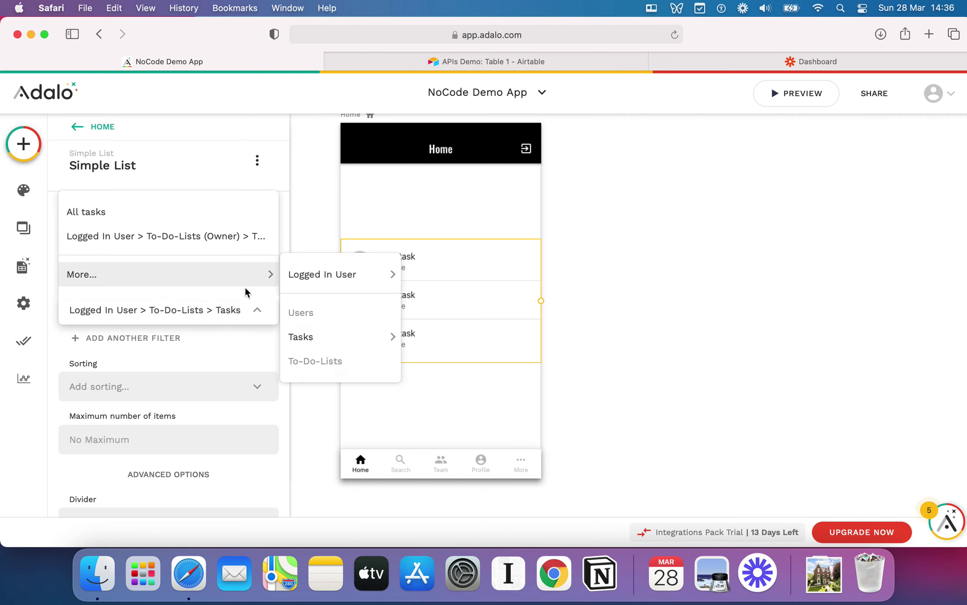
click(450, 285)
click(205, 306)
click(427, 311)
click(222, 317)
mouse_move(72, 281)
mouse_move(345, 275)
mouse_move(431, 277)
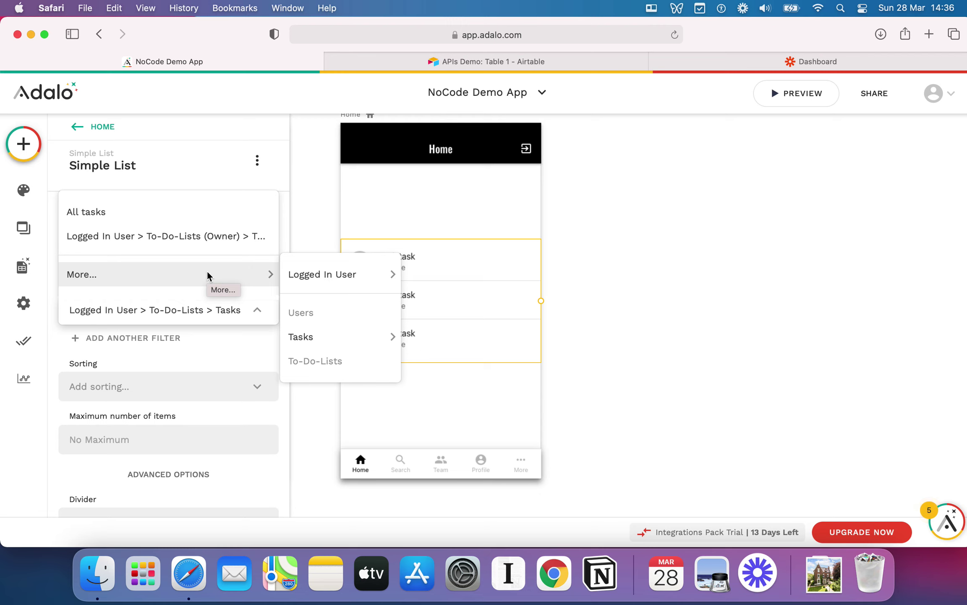
mouse_move(332, 275)
mouse_move(451, 272)
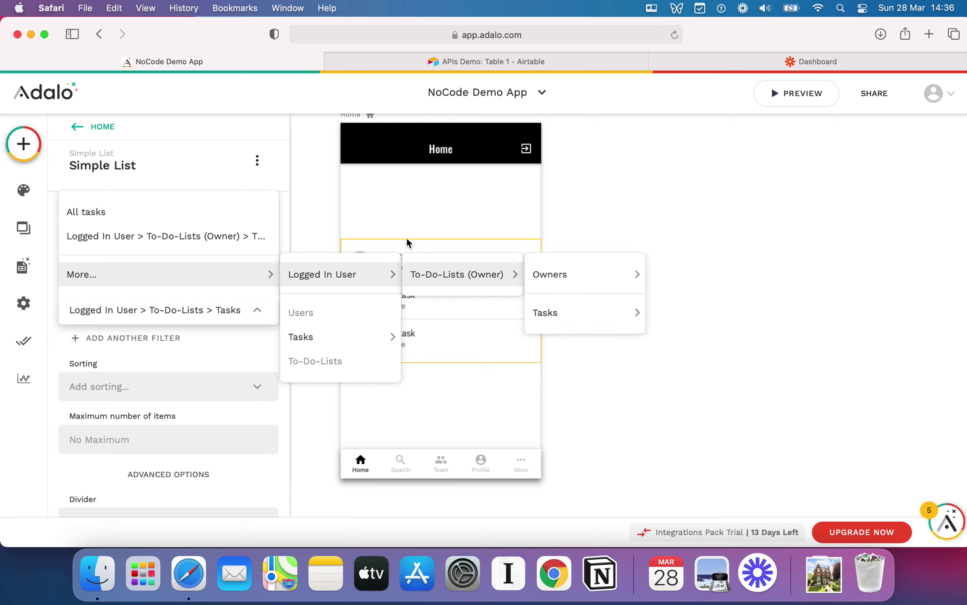
click(442, 201)
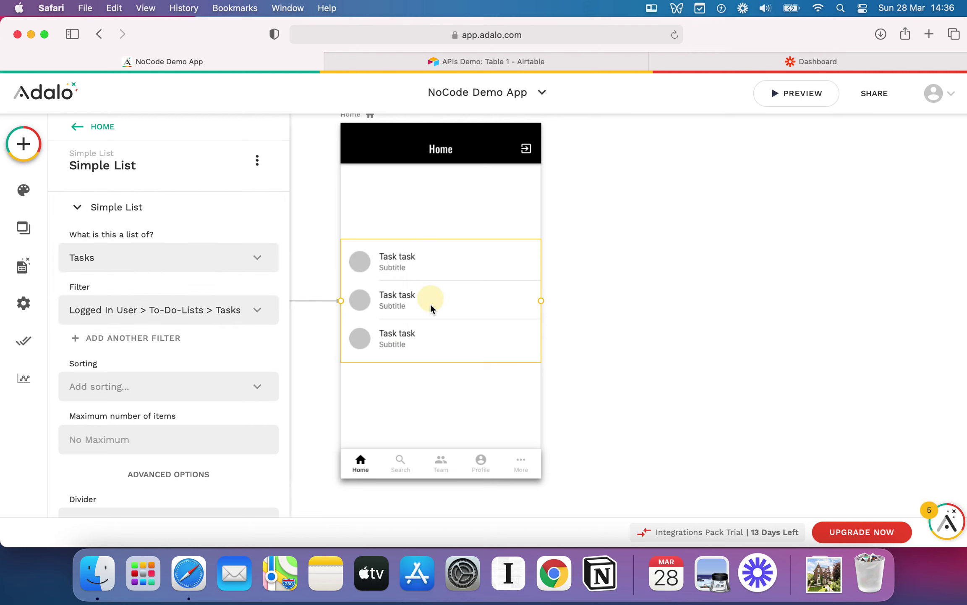
Check the list's sorting options without choosing one, and set its maximum number of items to 3
scroll(238, 343, down, 3)
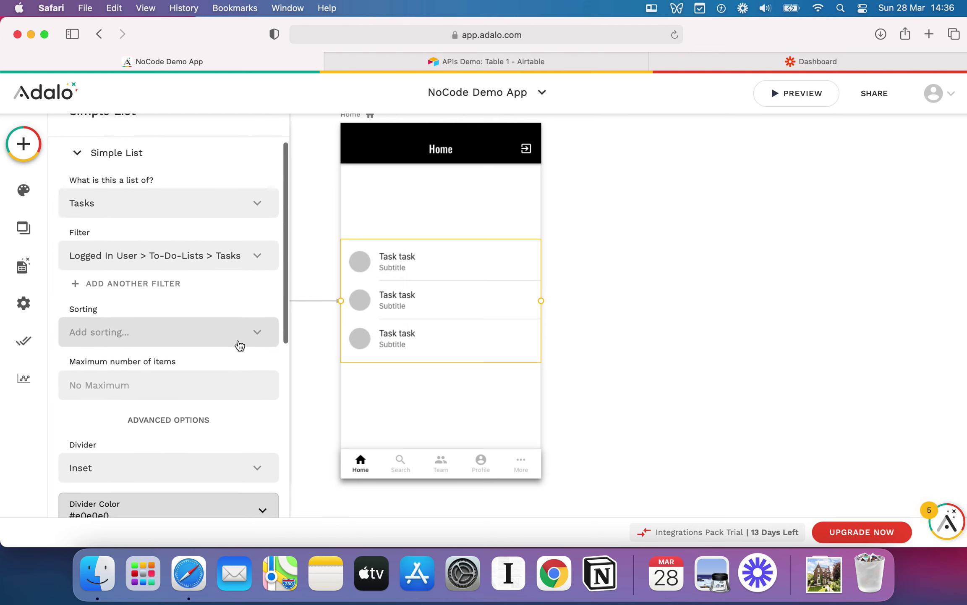
click(153, 319)
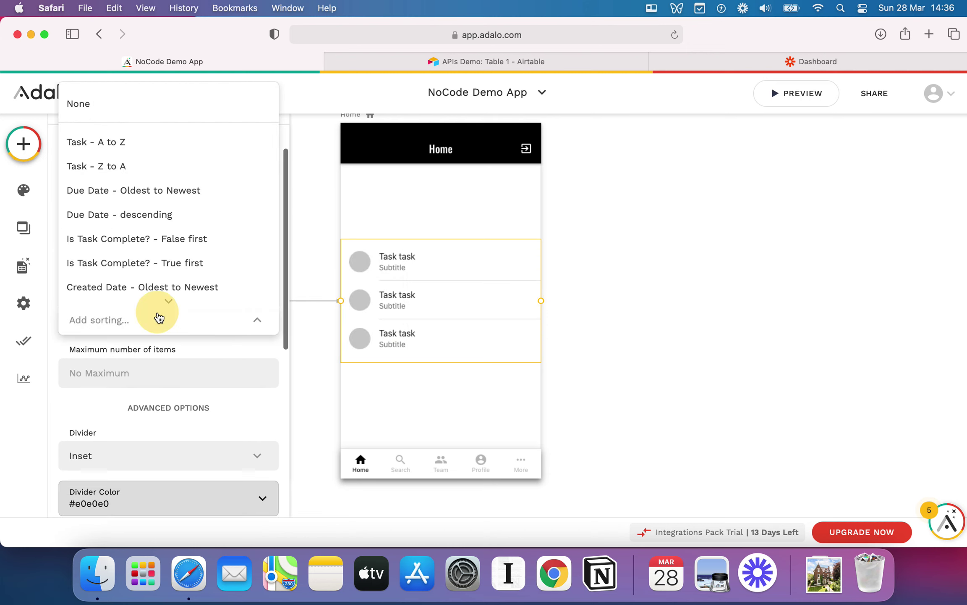
click(182, 383)
scroll(189, 327, down, 3)
click(129, 316)
text(3)
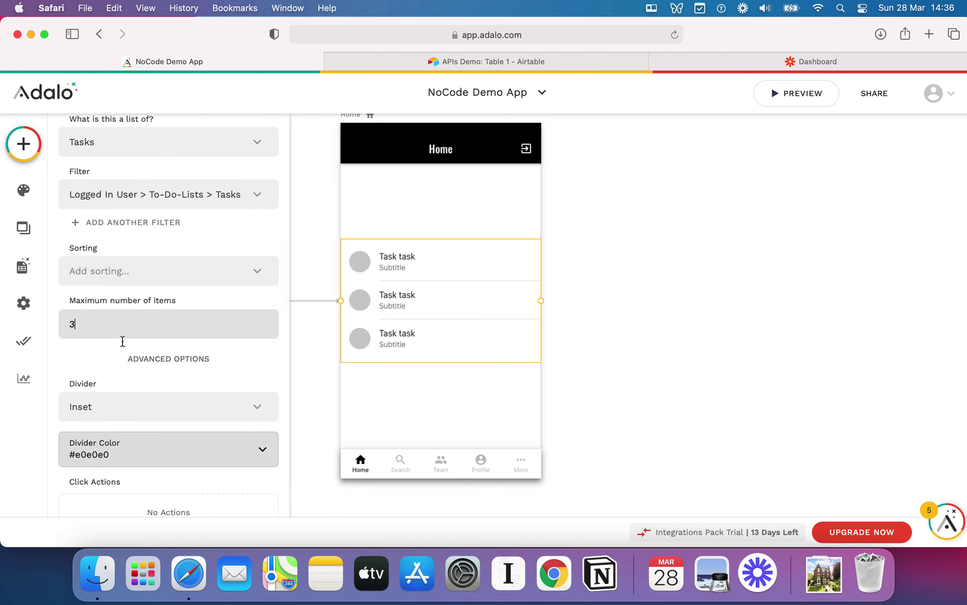
Review the list's advanced options and its Title, Subtitle and Left Section settings
click(252, 359)
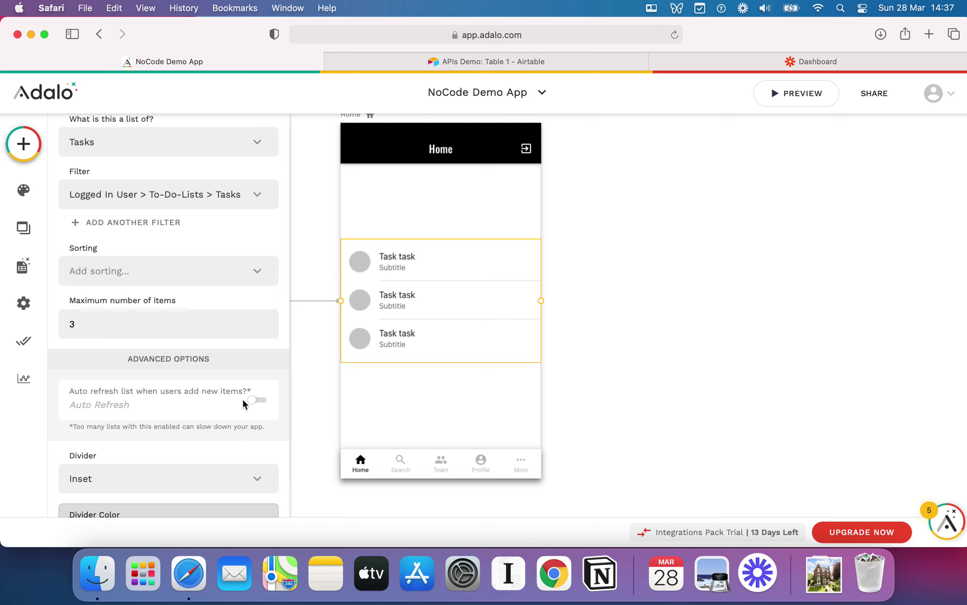
click(169, 359)
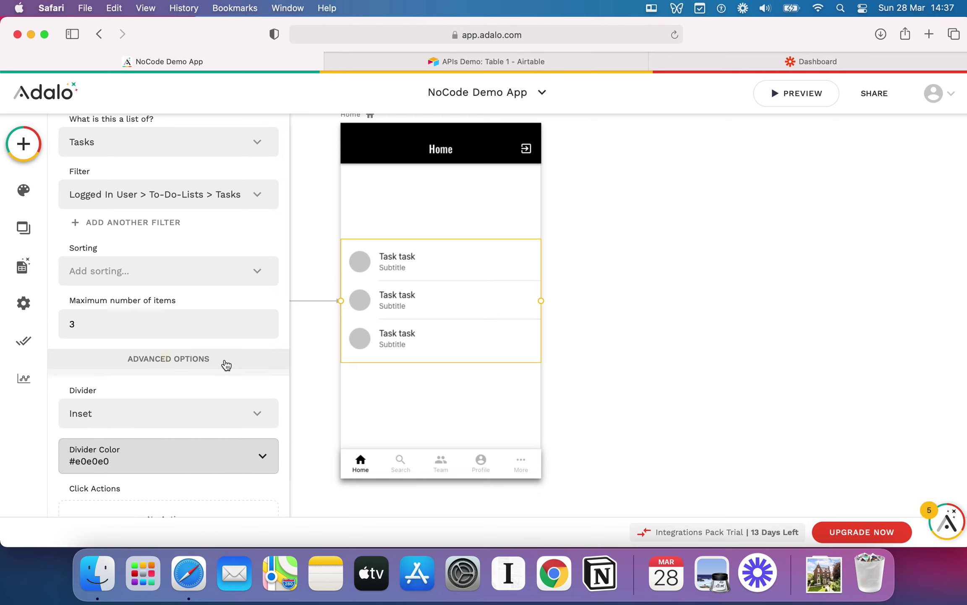
scroll(224, 363, down, 5)
scroll(225, 364, down, 3)
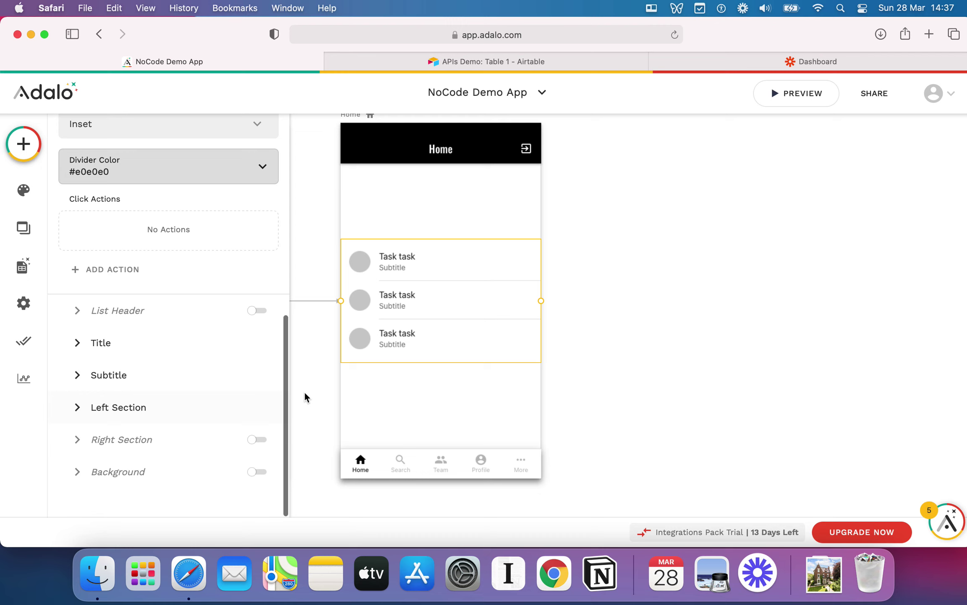
click(77, 342)
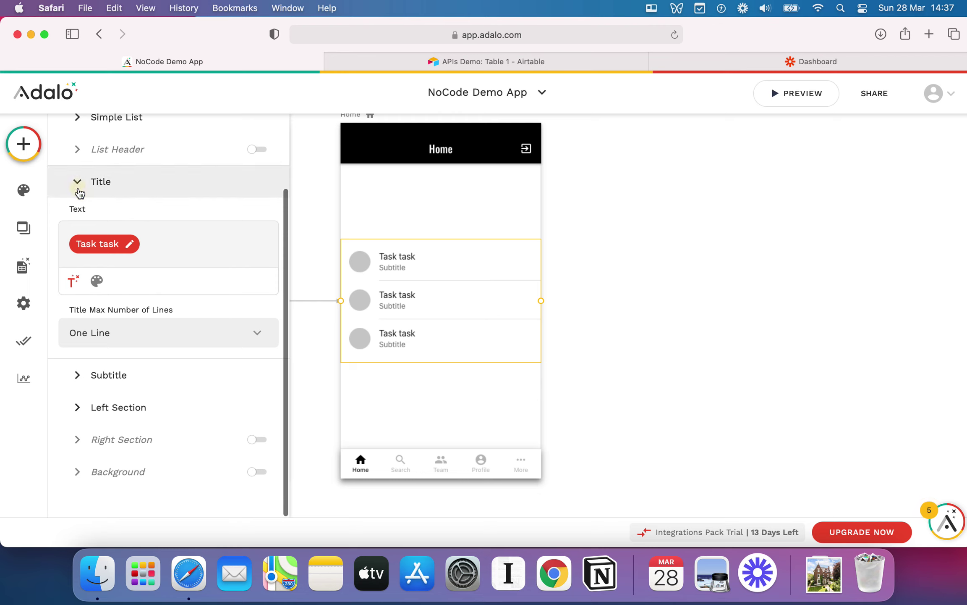
click(77, 185)
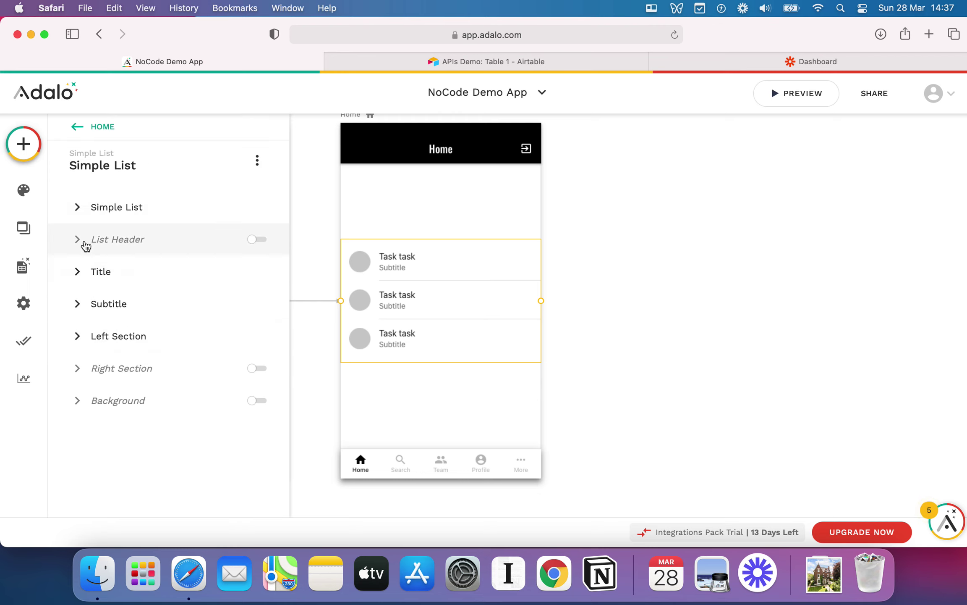
click(79, 273)
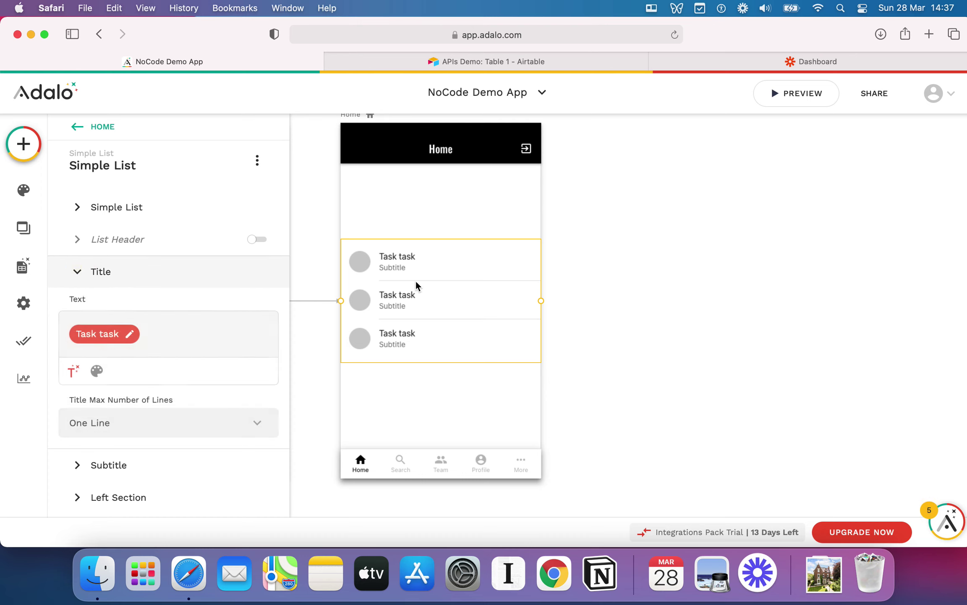
click(77, 272)
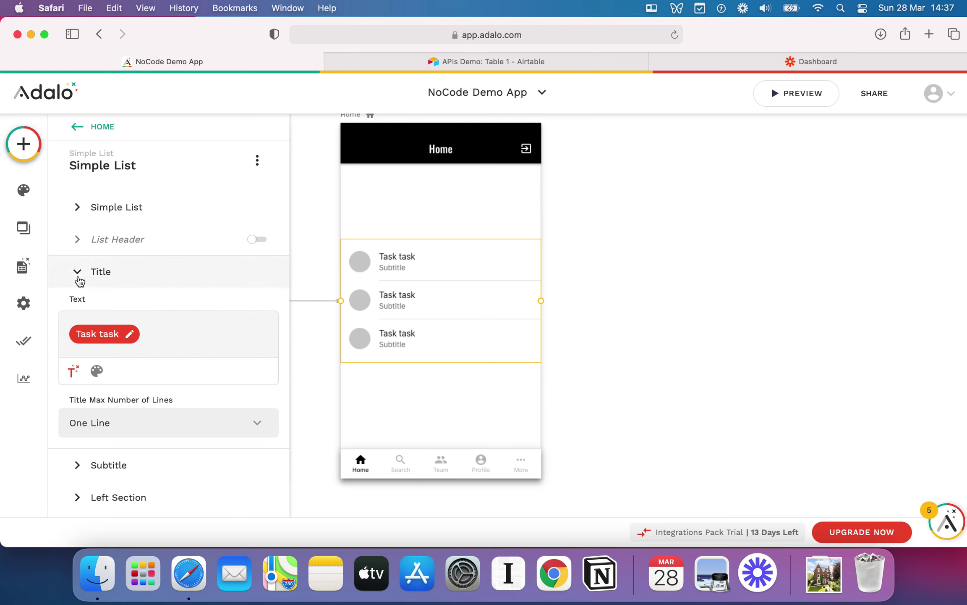
click(79, 306)
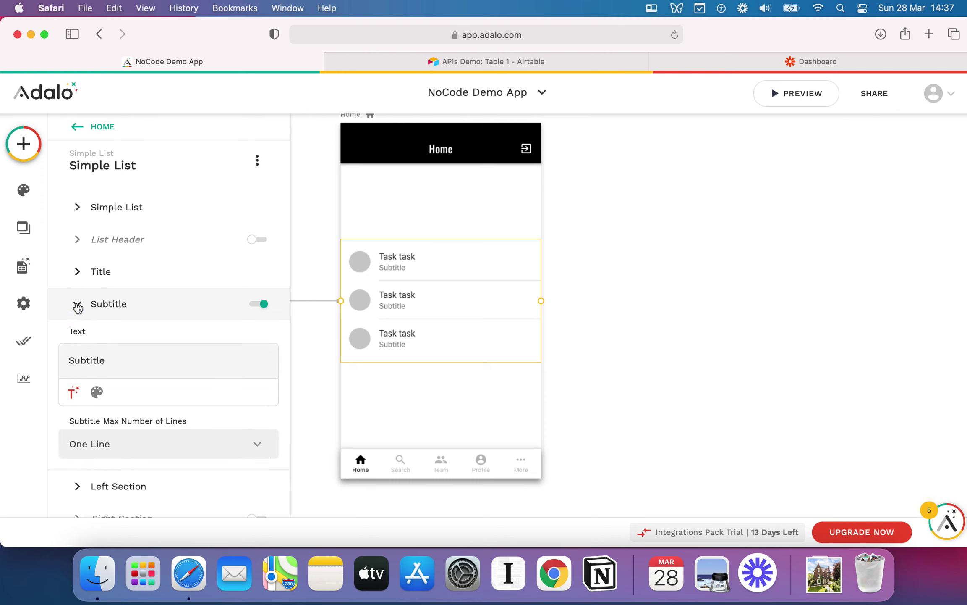
click(79, 305)
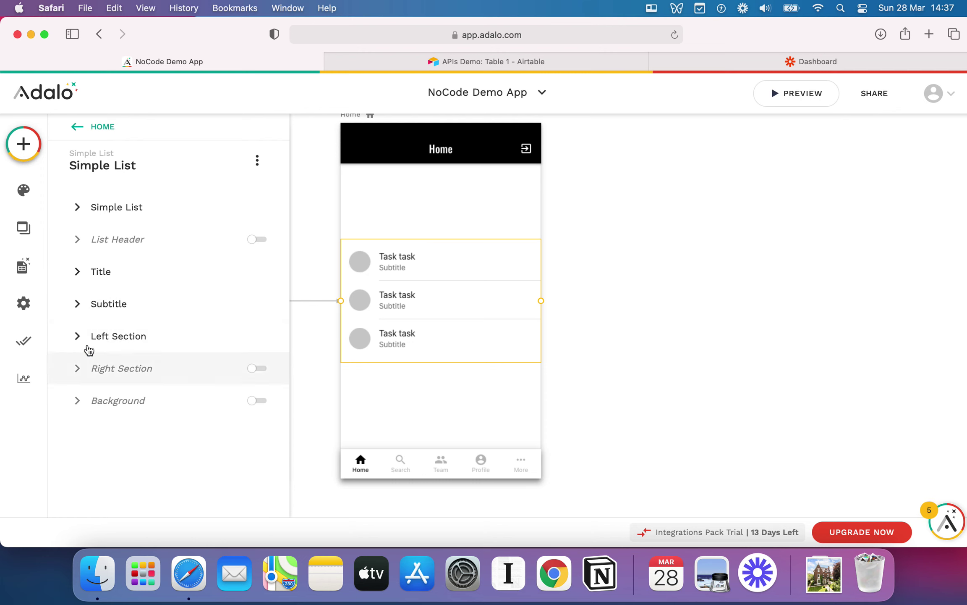
click(82, 343)
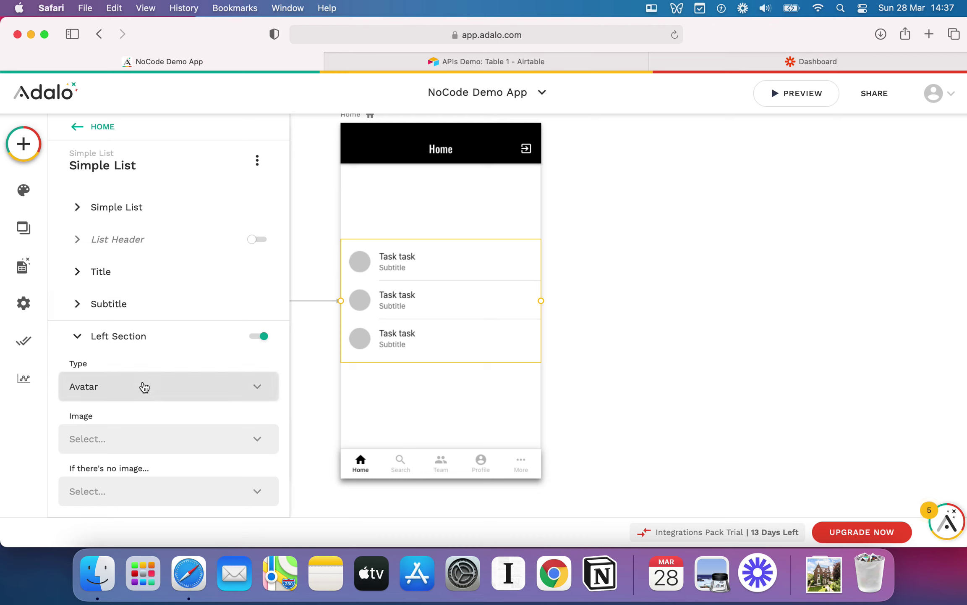
Try the Icon type for the list's Left Section, and set the type back to Avatar
click(194, 386)
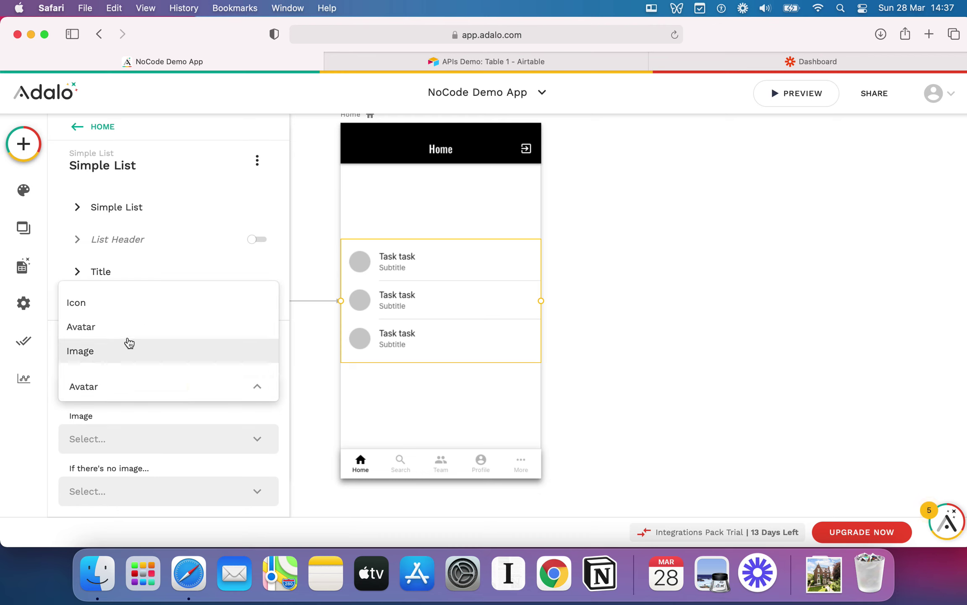
click(122, 303)
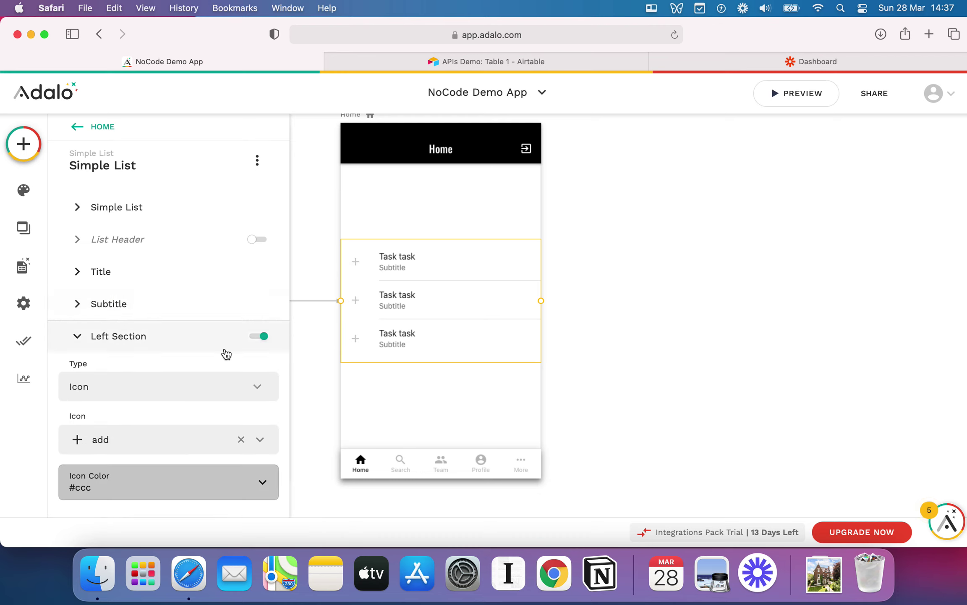
click(162, 387)
click(110, 333)
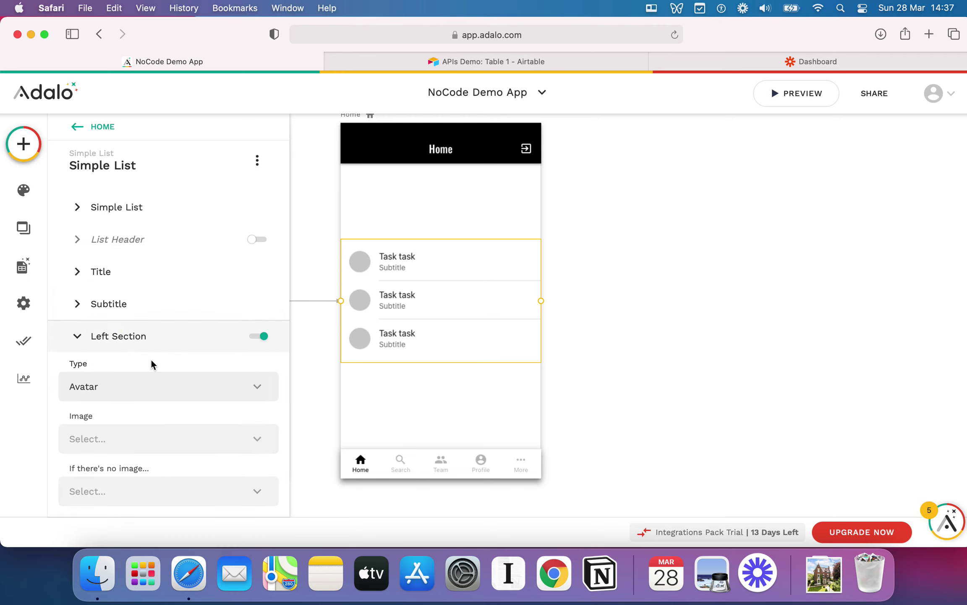
click(78, 338)
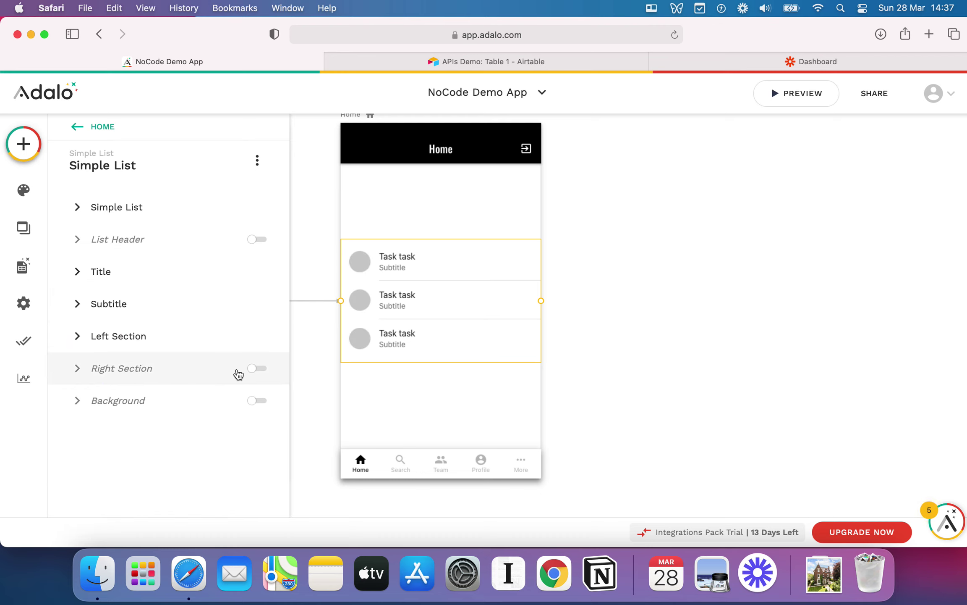
Enable the list's Right Section and search its icon library for "Check", then clear the search
click(251, 369)
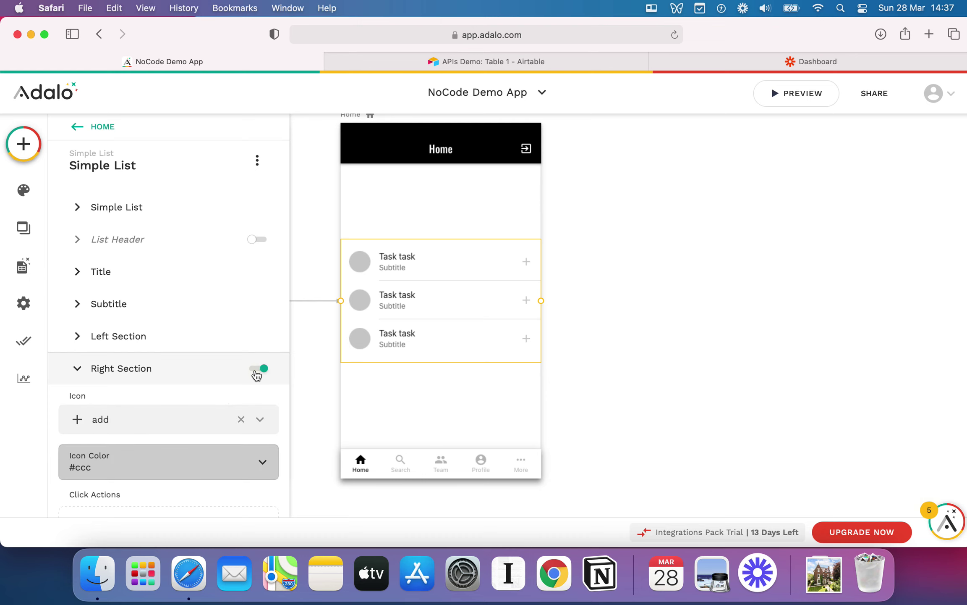
scroll(178, 395, down, 2)
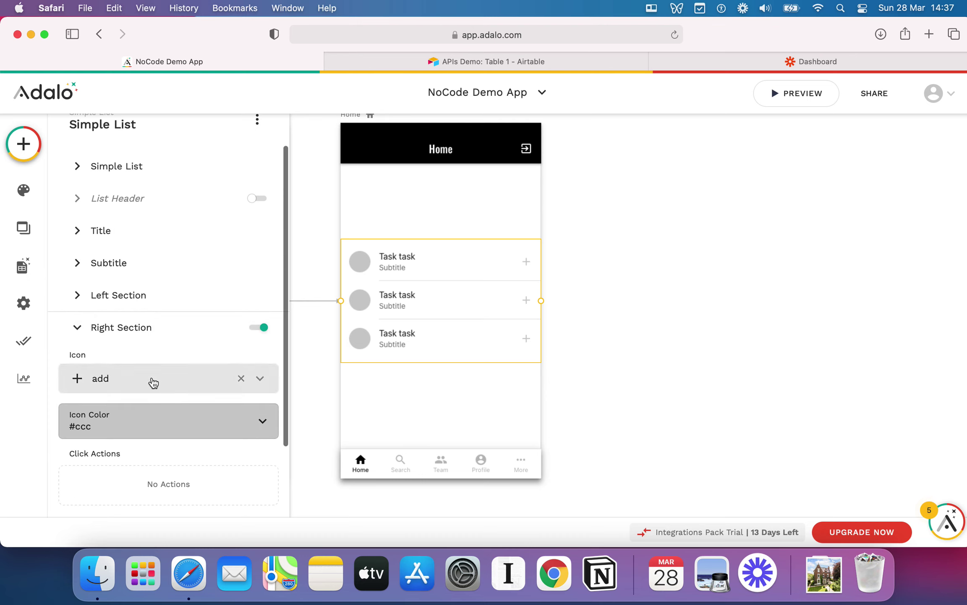
click(261, 378)
text(Cgh)
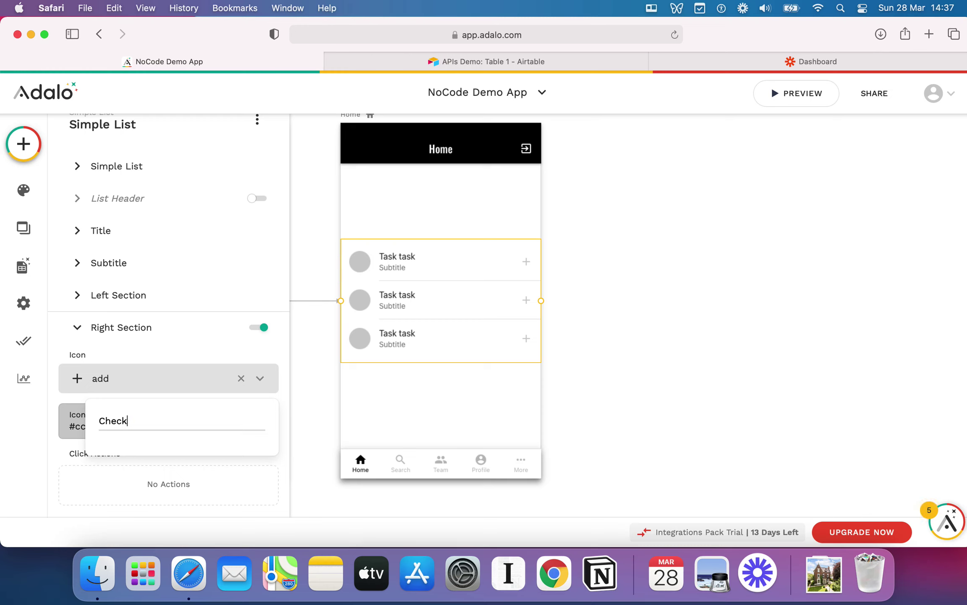
key(BackSpace)
key(BackSpace)
text(tog)
key(BackSpace)
key(BackSpace)
key(BackSpace)
text(B)
key(BackSpace)
key(BackSpace)
key(BackSpace)
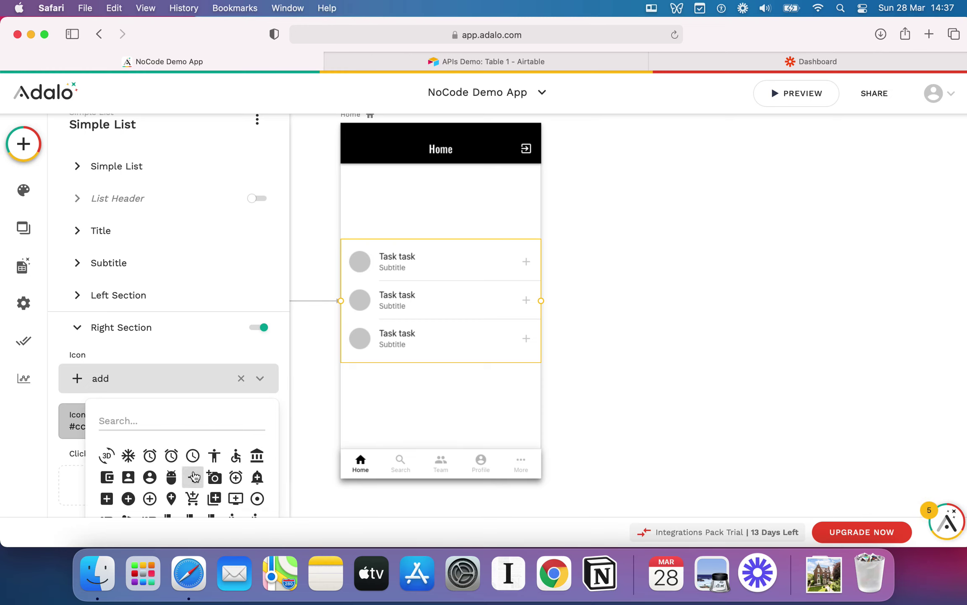
Set the Right Section's icon to the empty square crop_din
scroll(194, 476, down, 3)
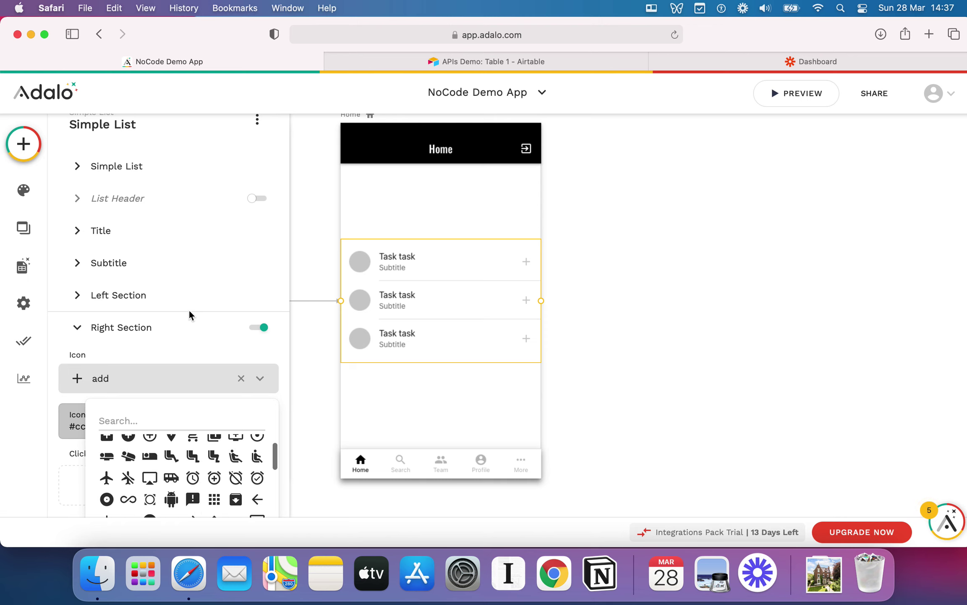
scroll(235, 457, down, 1)
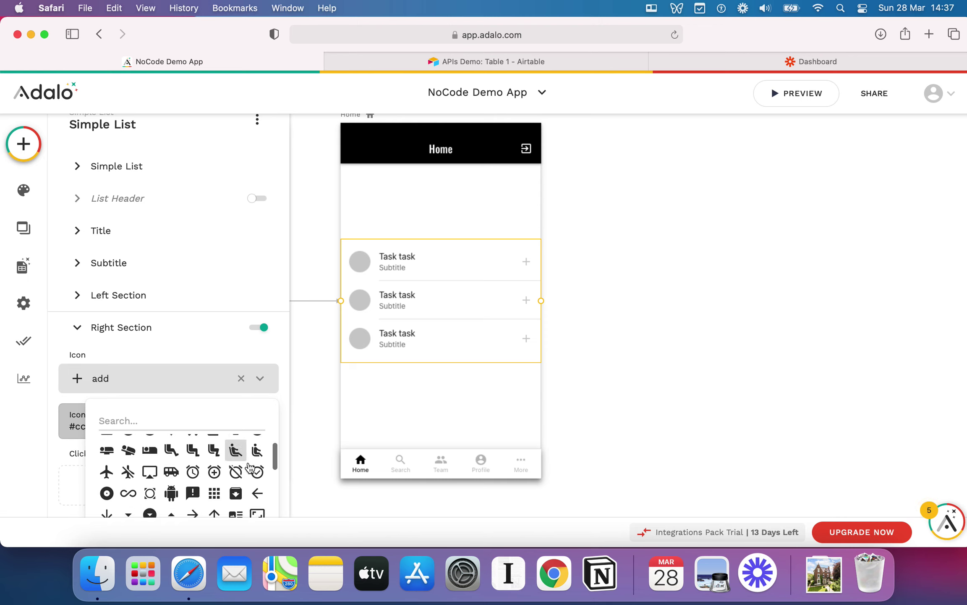
drag(277, 455, 277, 505)
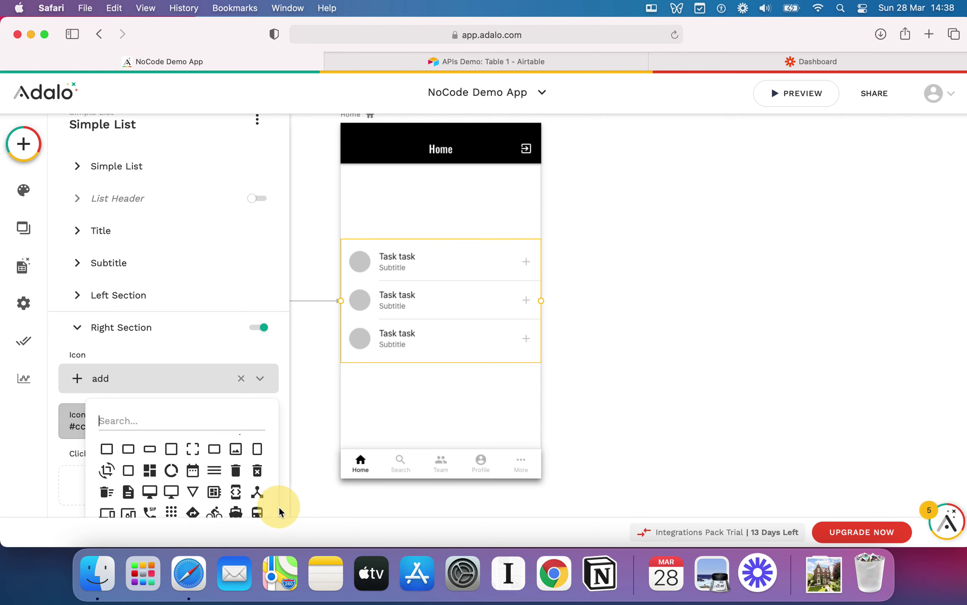
click(171, 448)
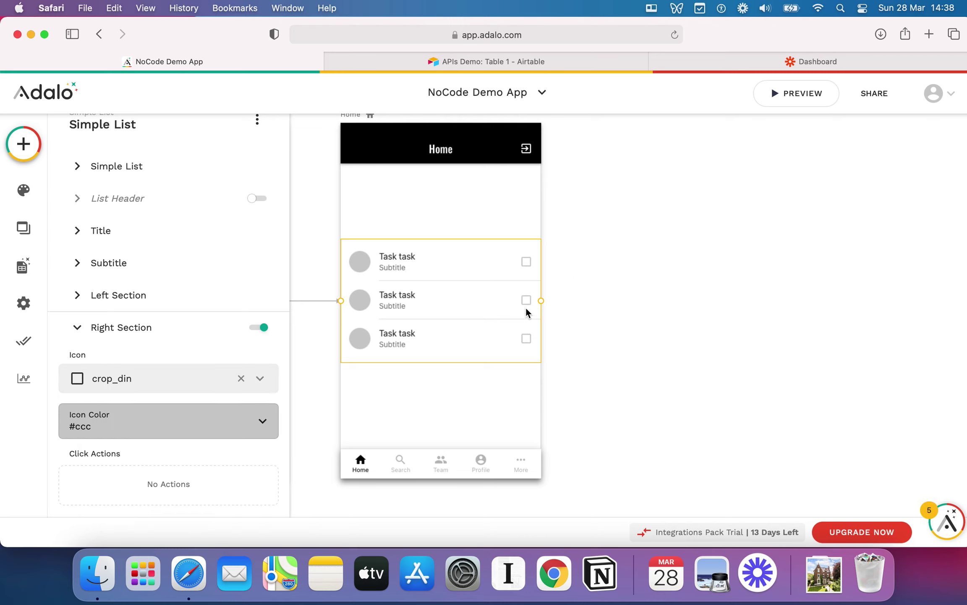
Set the Right Section's icon color to the yellow Secondary color
scroll(209, 369, down, 3)
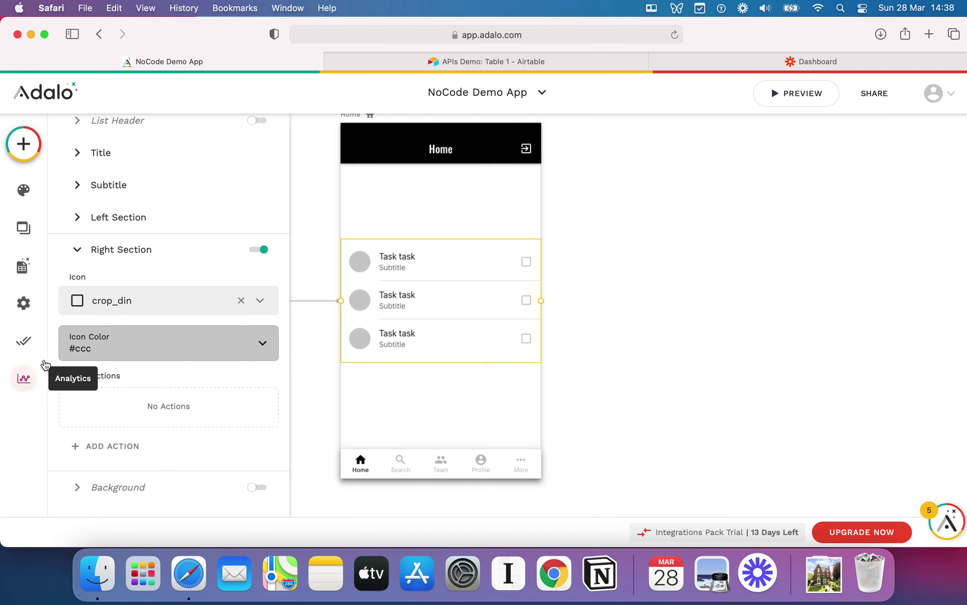
click(176, 341)
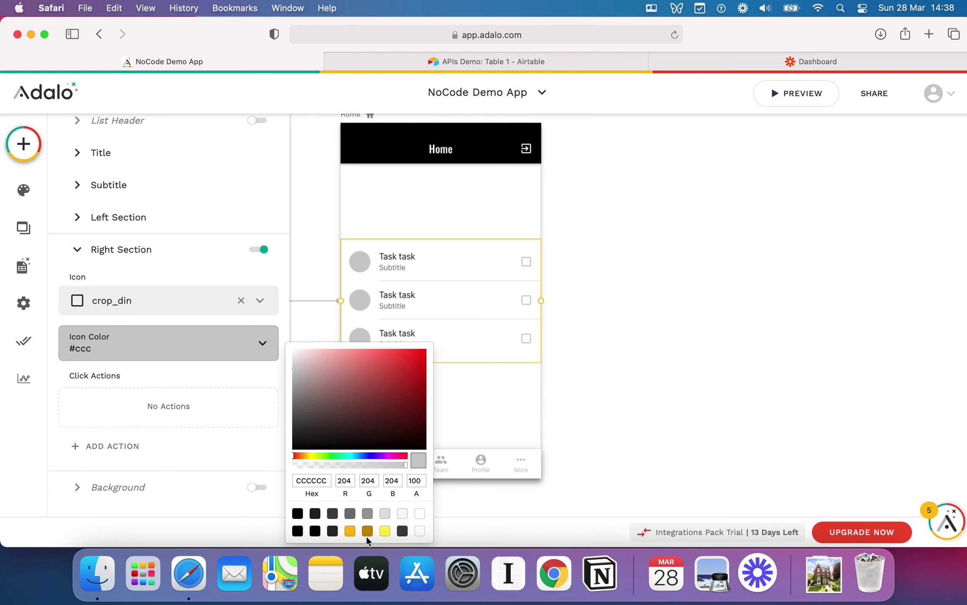
click(350, 531)
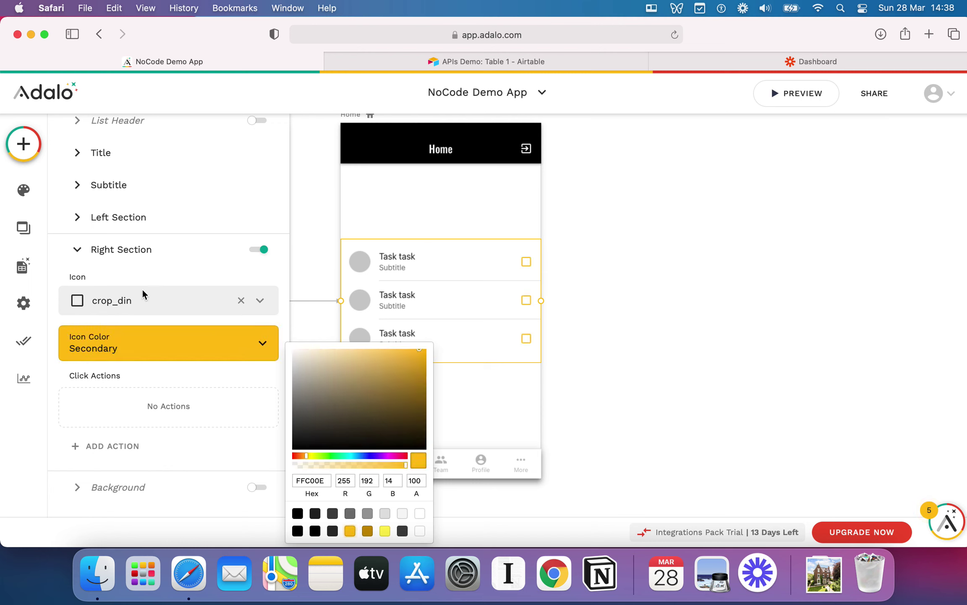
click(86, 250)
click(84, 248)
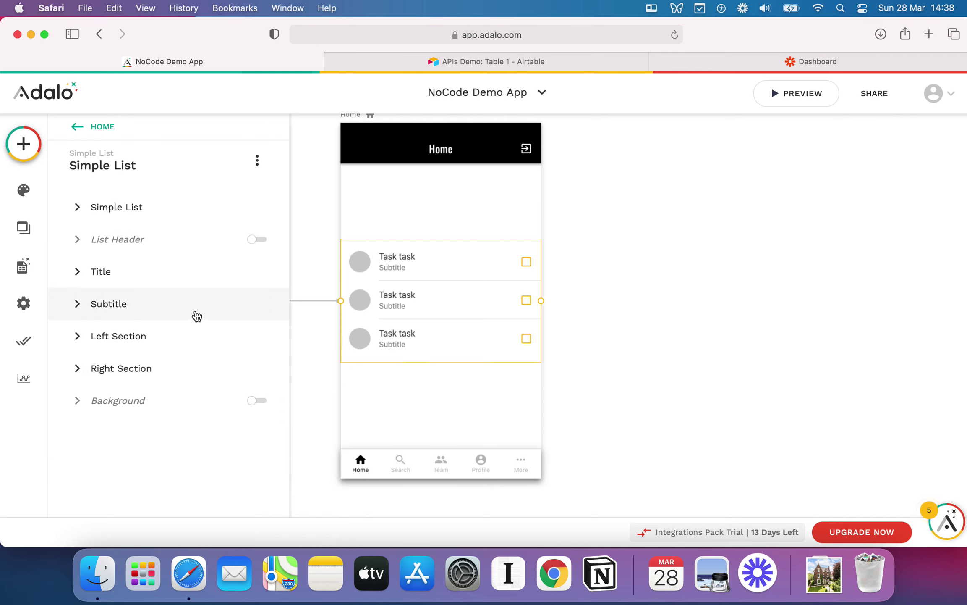
Replace the list's Subtitle text with "Due: " followed by the current task's Due Date as magic text
click(79, 303)
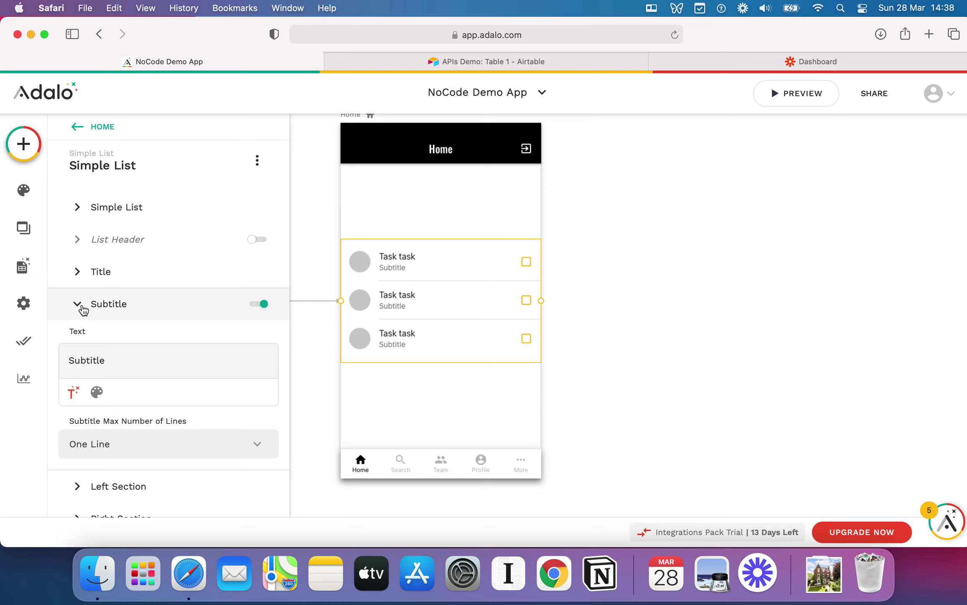
click(143, 354)
key(BackSpace)
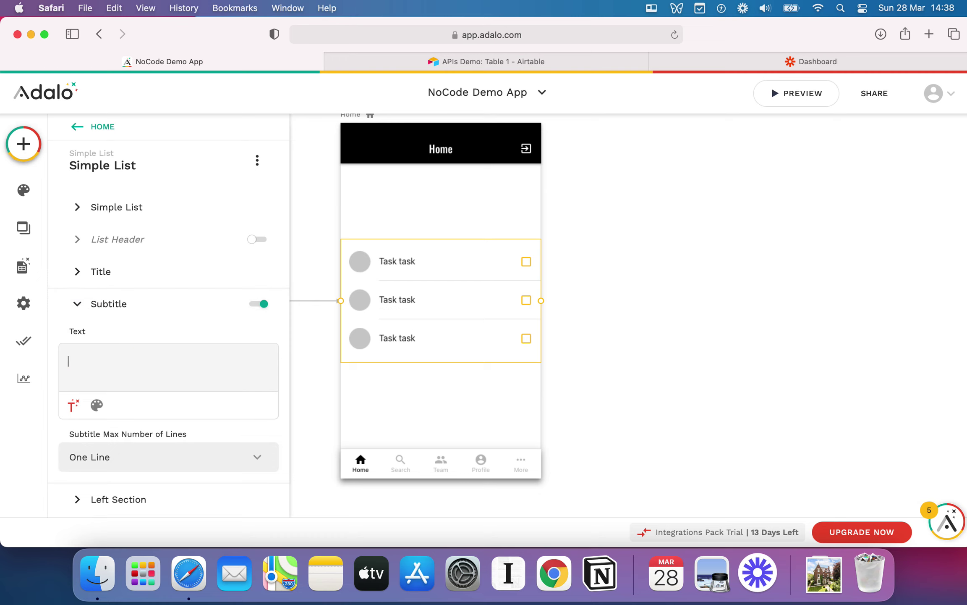
click(67, 406)
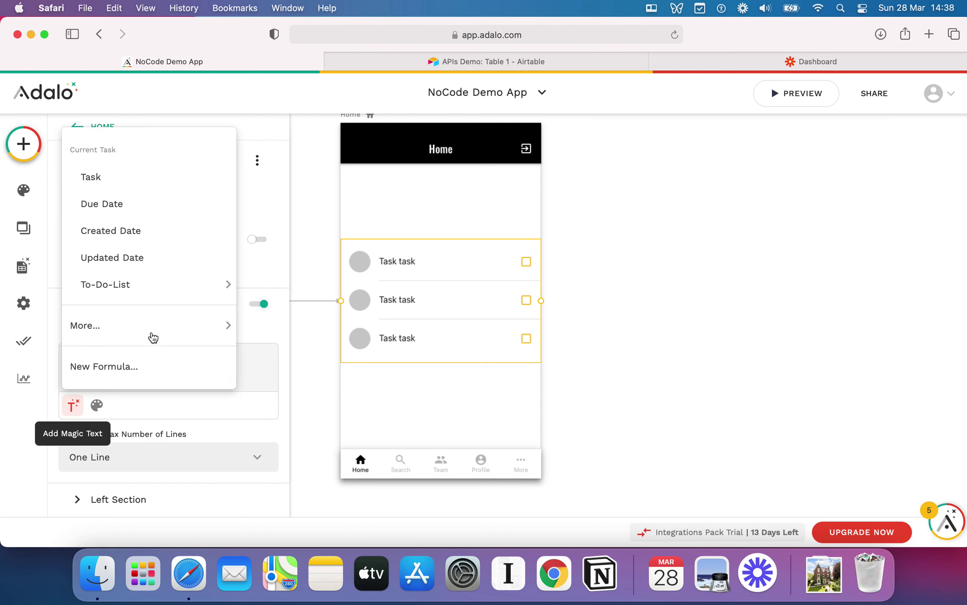
mouse_move(159, 325)
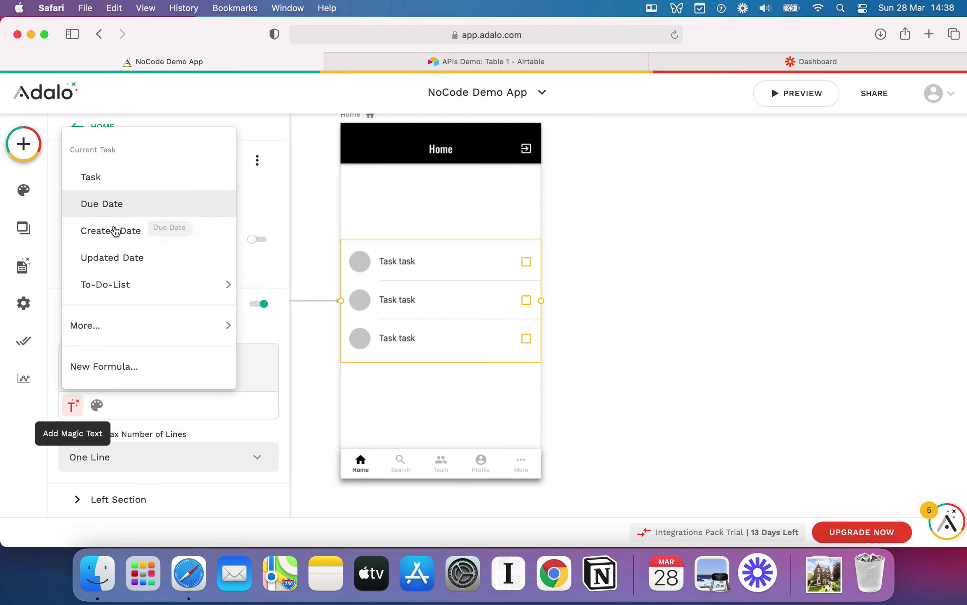
mouse_move(122, 340)
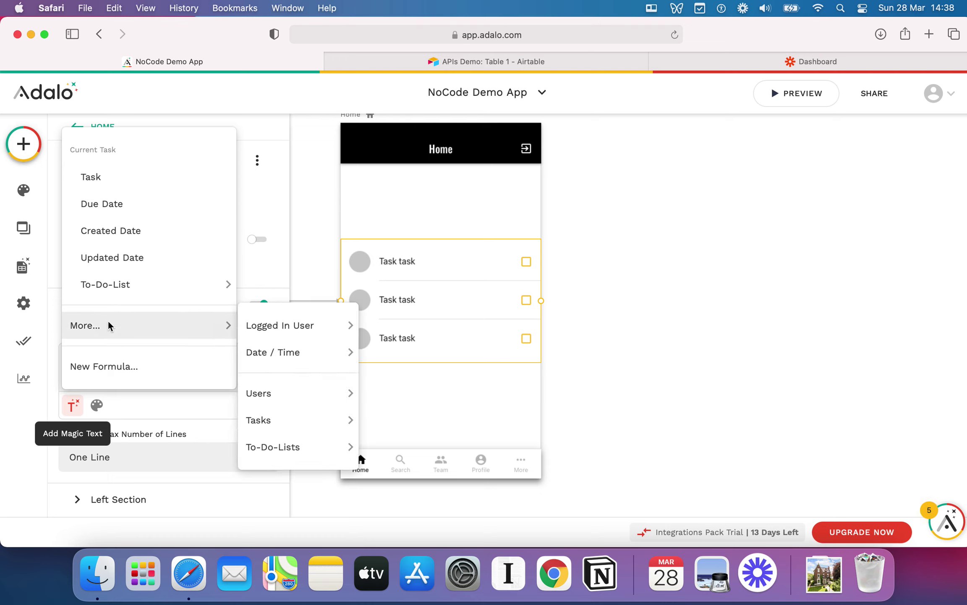
click(123, 208)
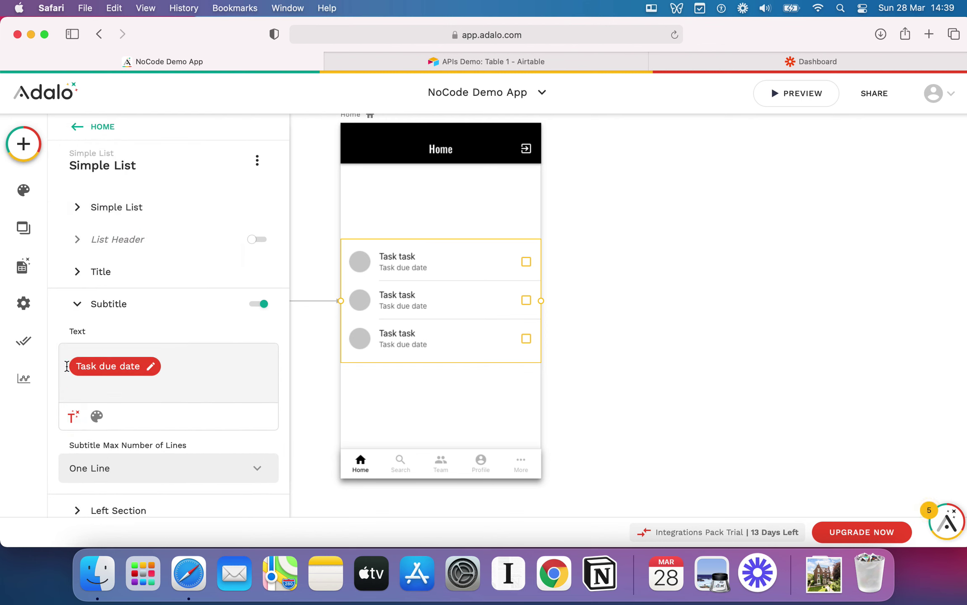
text(Due:)
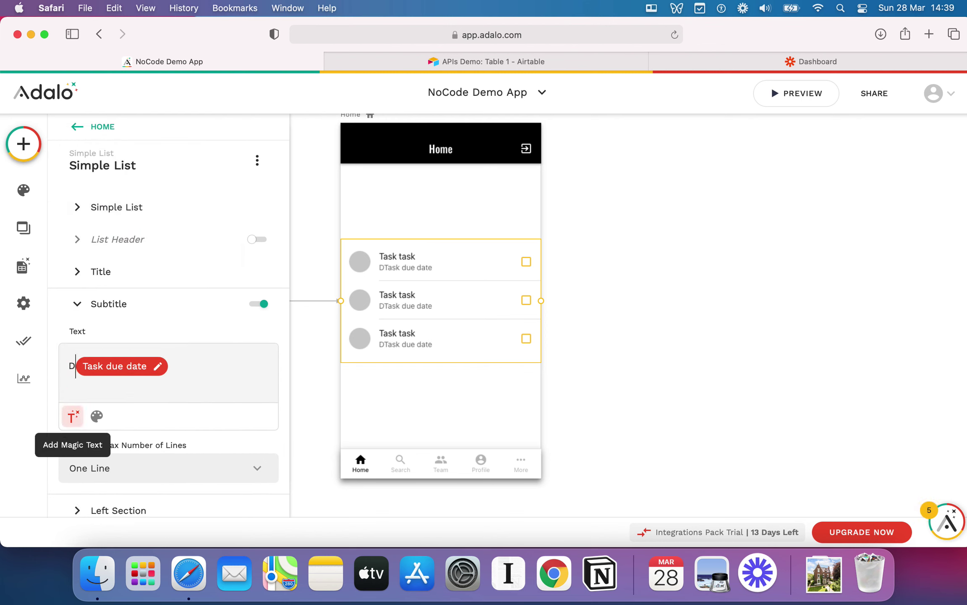
Set the date format of the Subtitle's due date to Date
click(167, 373)
click(172, 318)
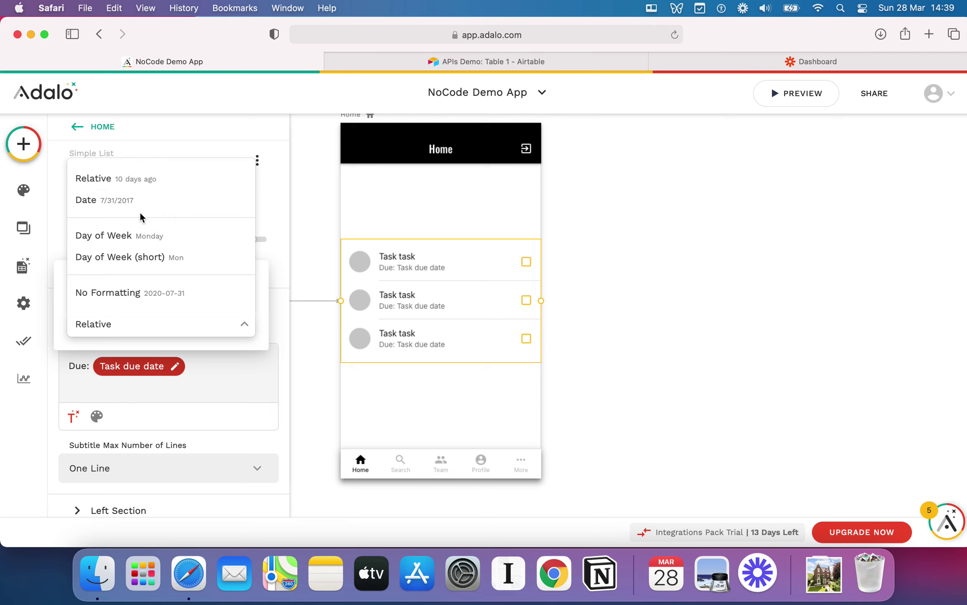
click(128, 201)
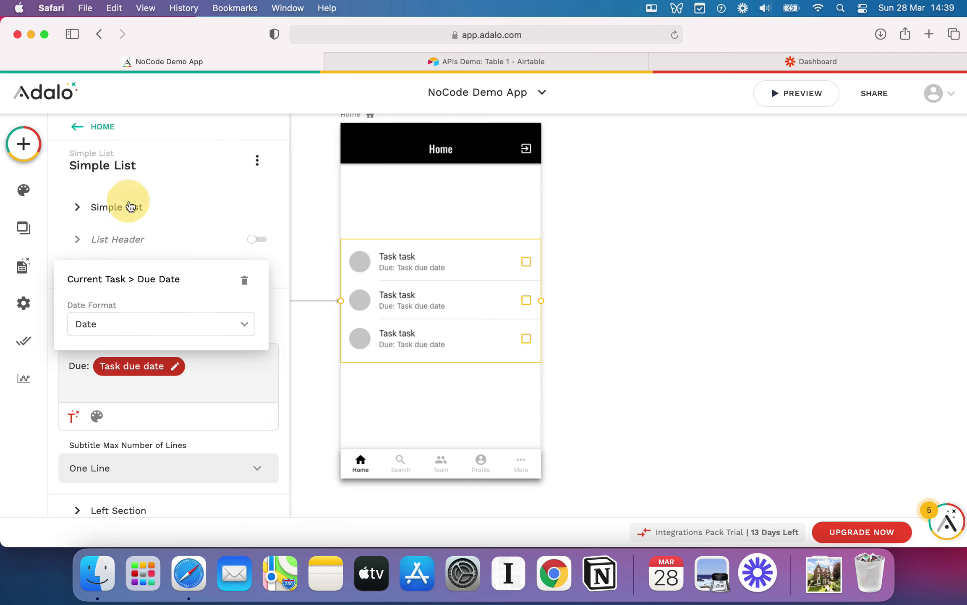
click(220, 364)
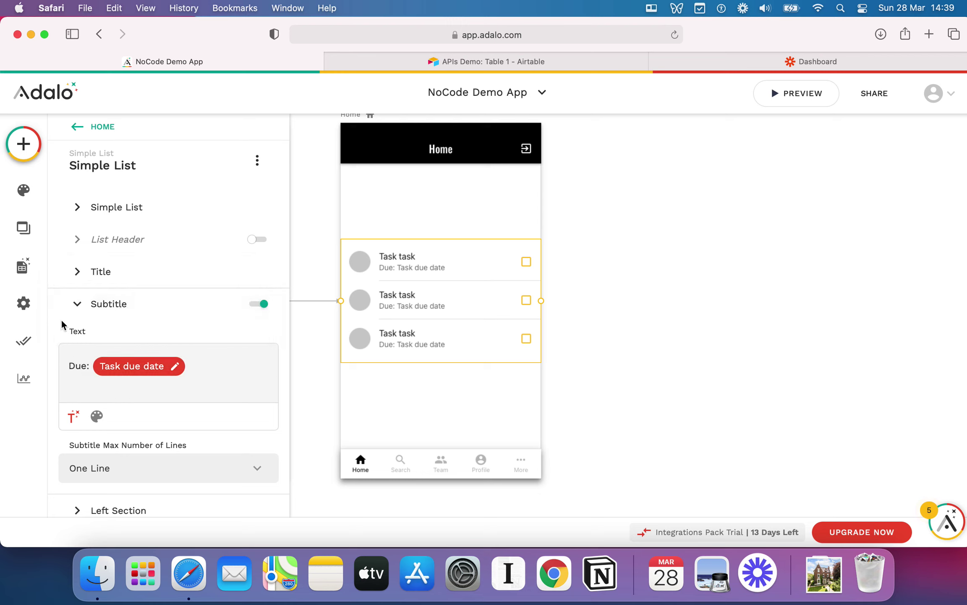
click(77, 303)
Delete the Title's magic text and insert the current task's Task property there again
click(83, 281)
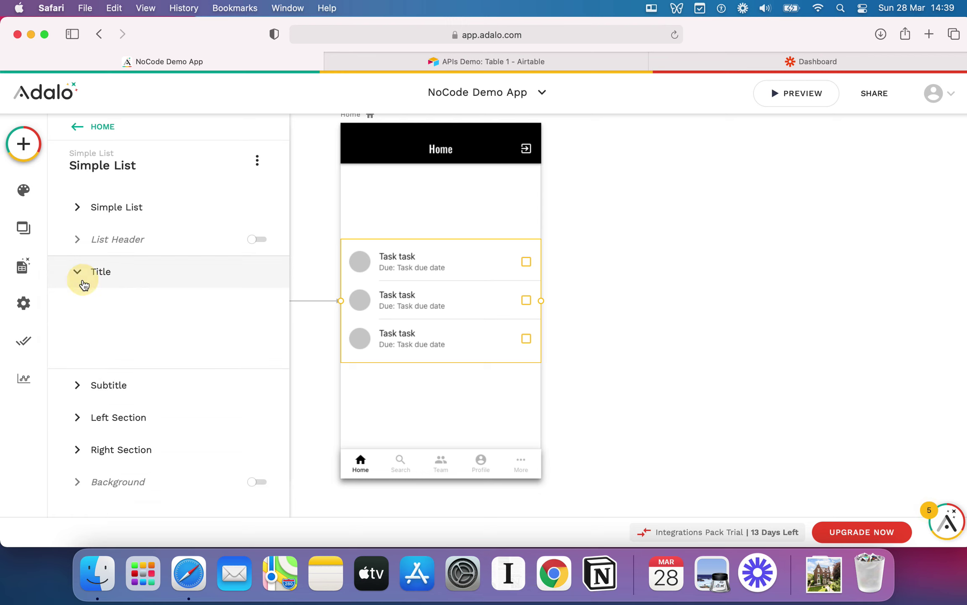
click(194, 336)
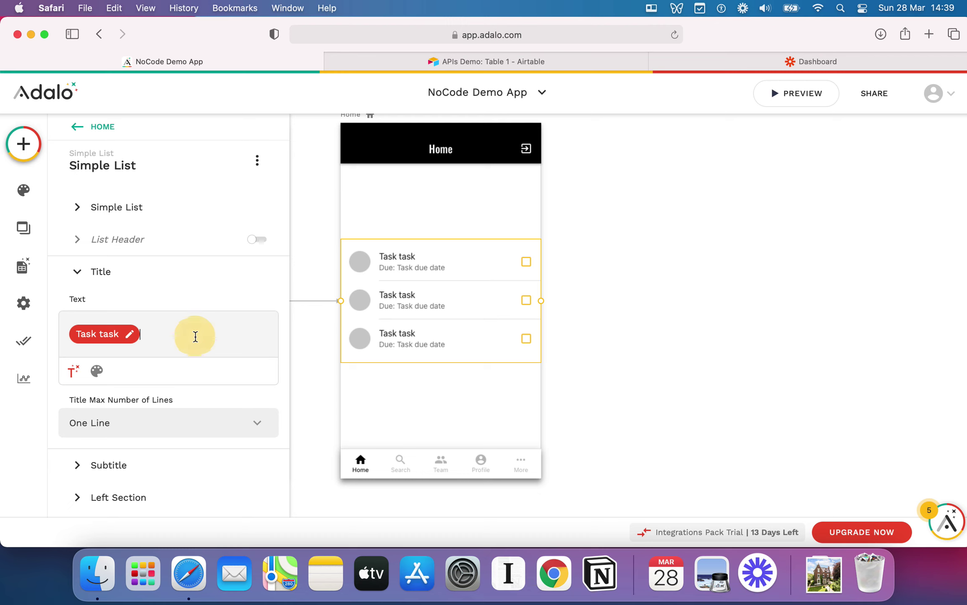
click(125, 339)
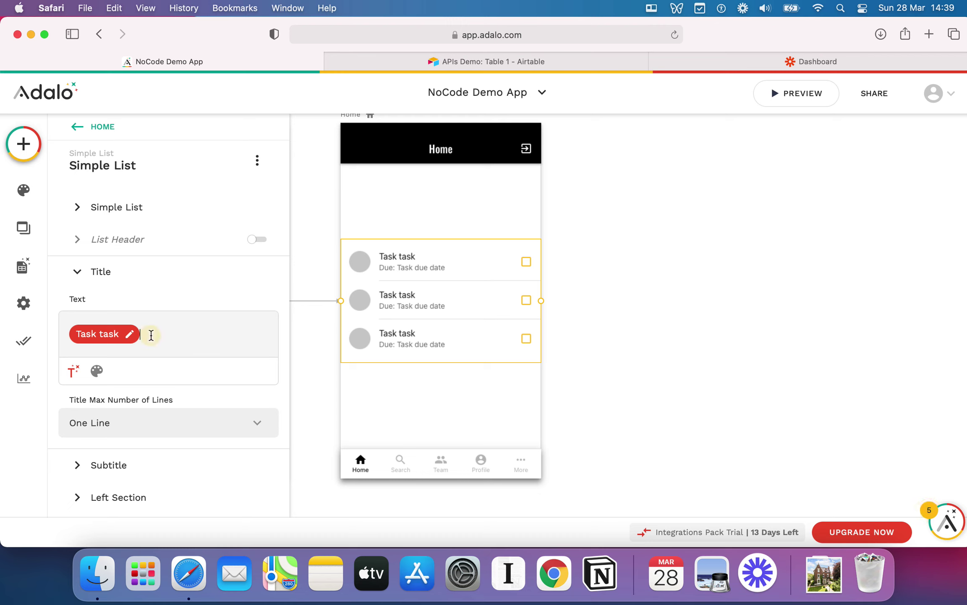
key(BackSpace)
click(75, 361)
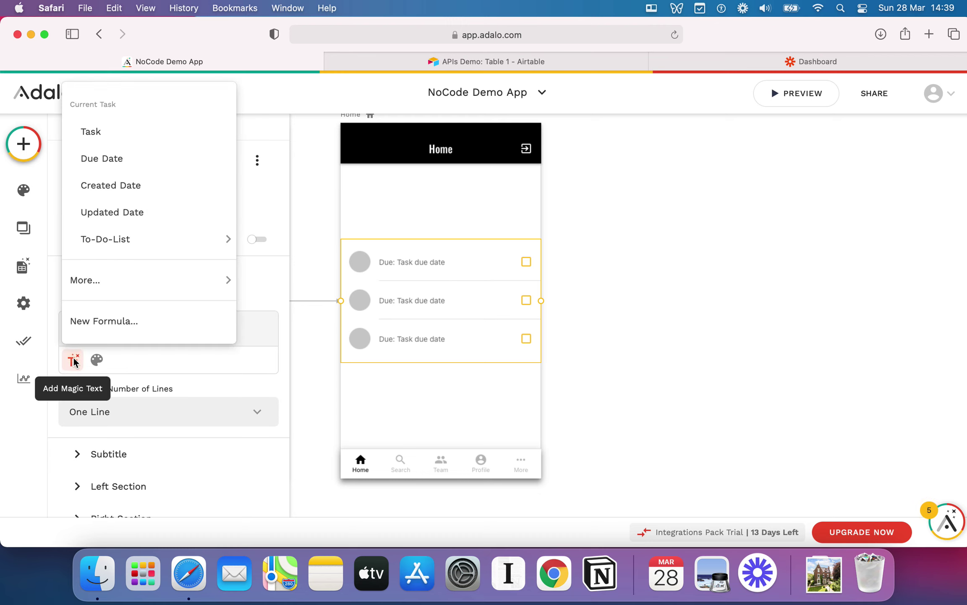
click(108, 145)
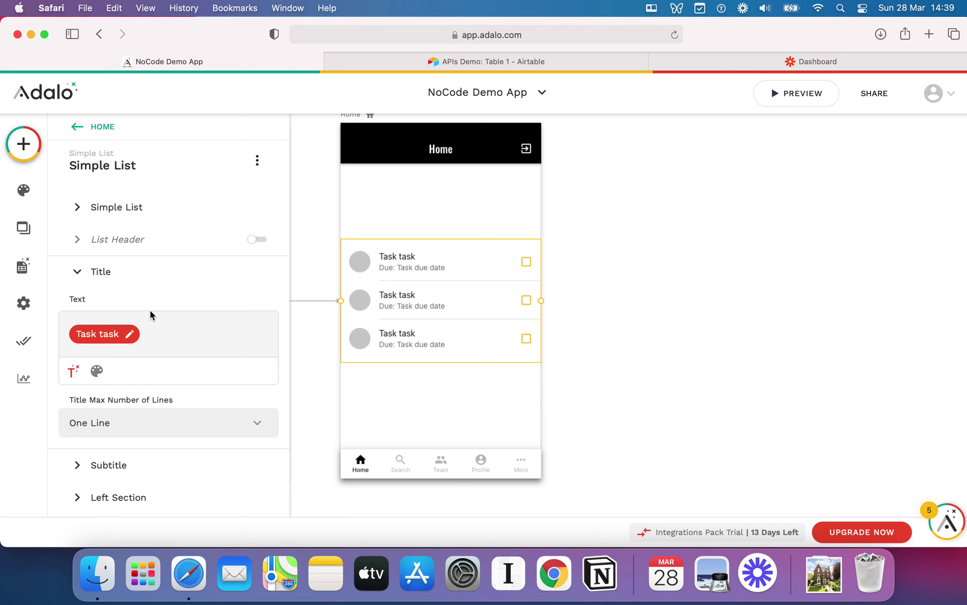
click(78, 272)
Preview the app to check the tasks, due dates and square icons on the Home screen, and close the preview
click(811, 295)
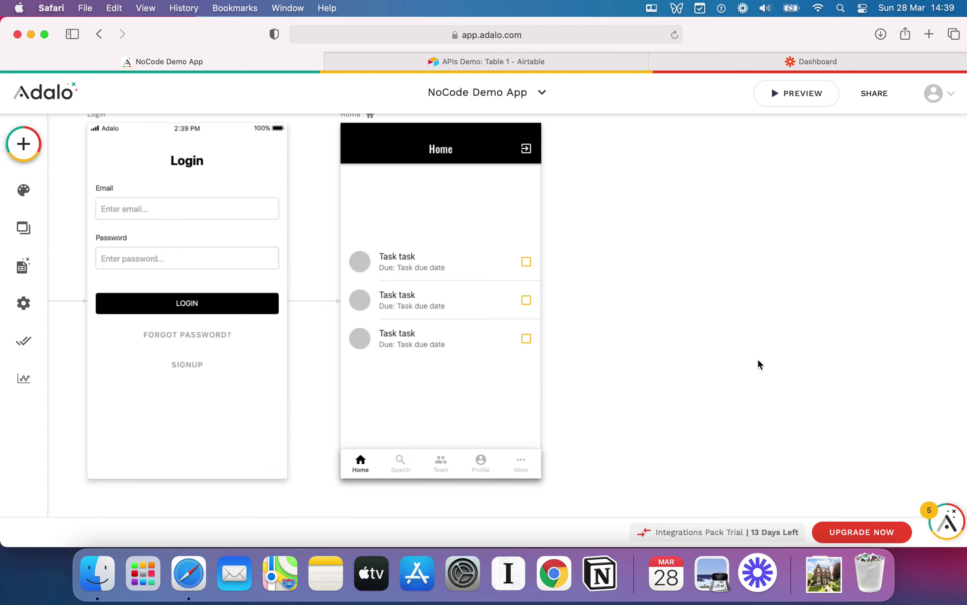
scroll(758, 359, down, 5)
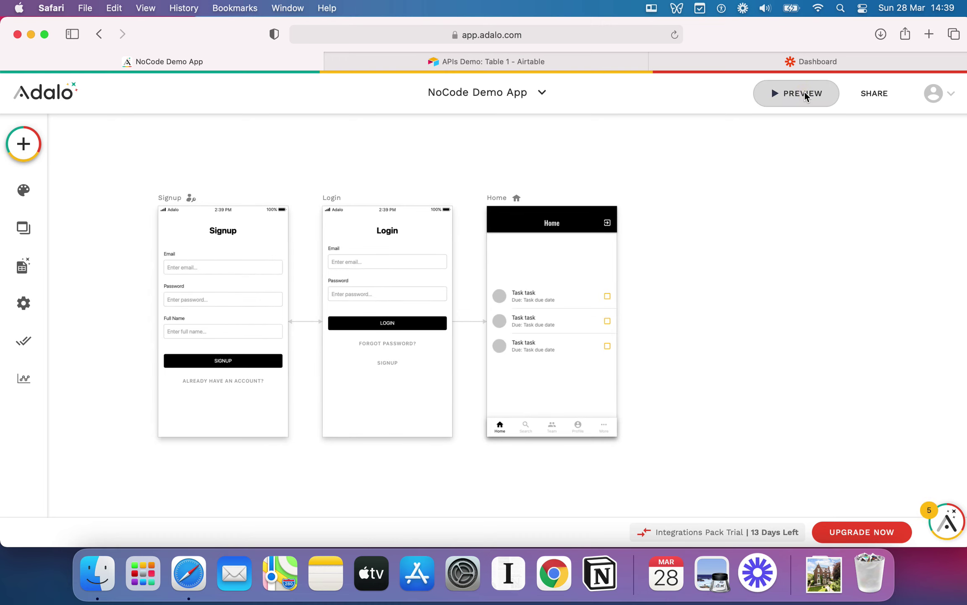
click(804, 93)
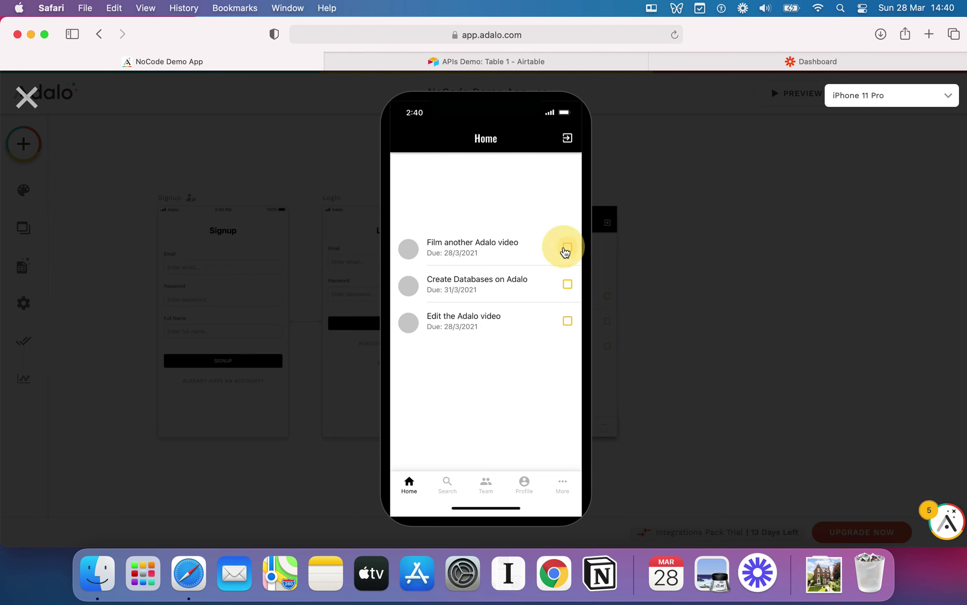
click(26, 97)
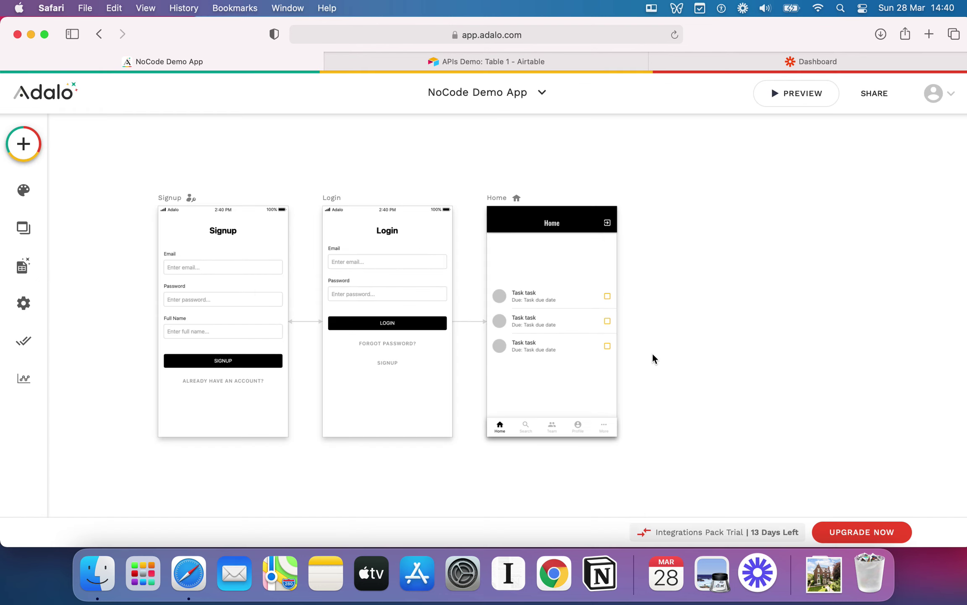
scroll(686, 314, down, 1)
scroll(686, 314, right, 1)
scroll(686, 314, up, 1)
scroll(686, 314, down, 1)
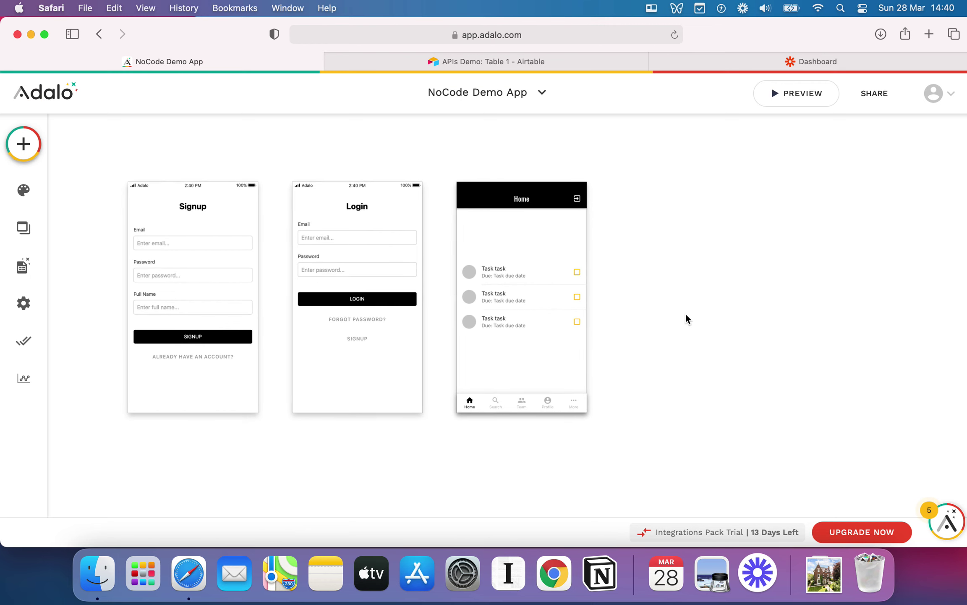
click(548, 272)
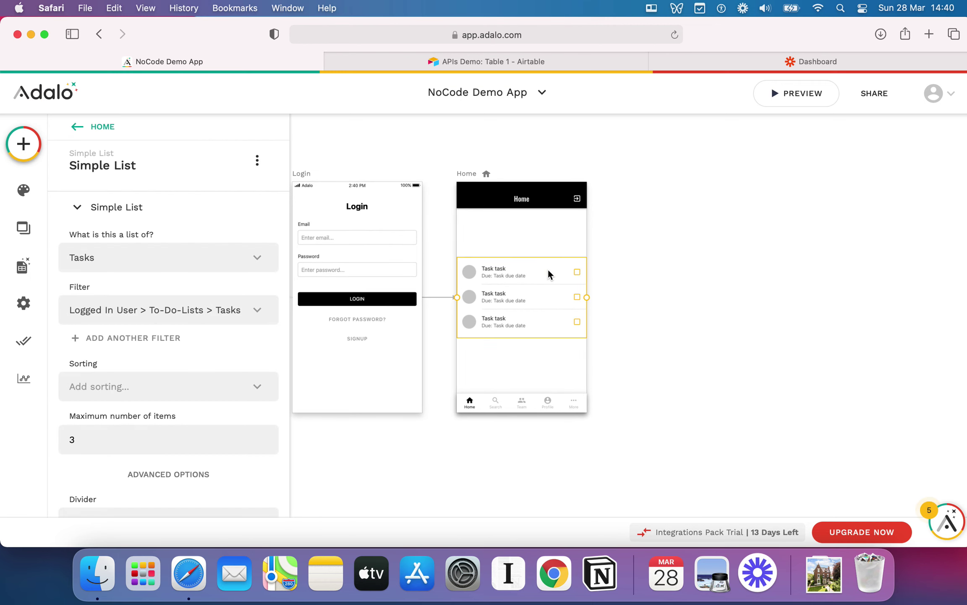
scroll(574, 336, down, 2)
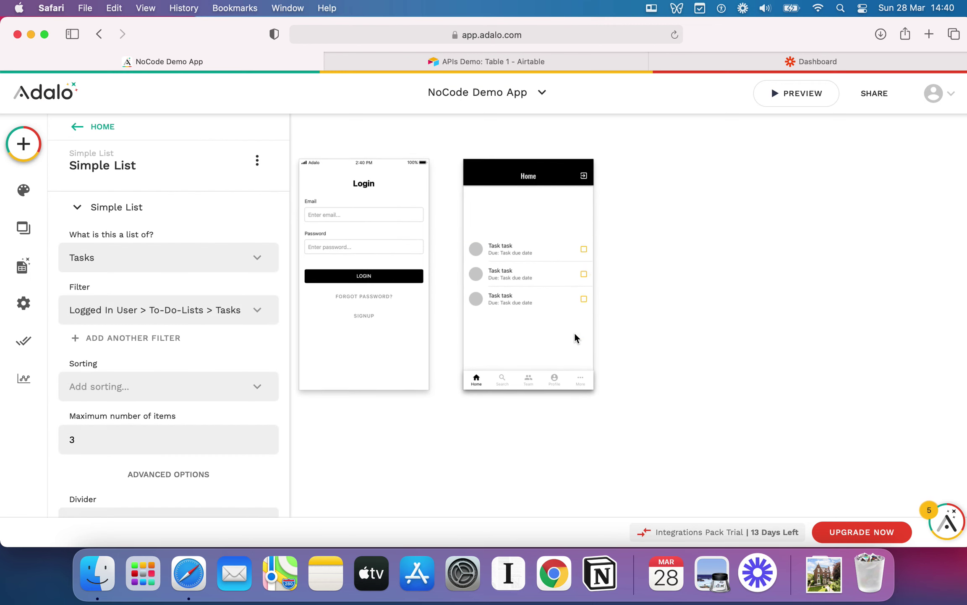
click(629, 298)
Add a click action to the Home screen's Simple List that links to a new screen
click(525, 286)
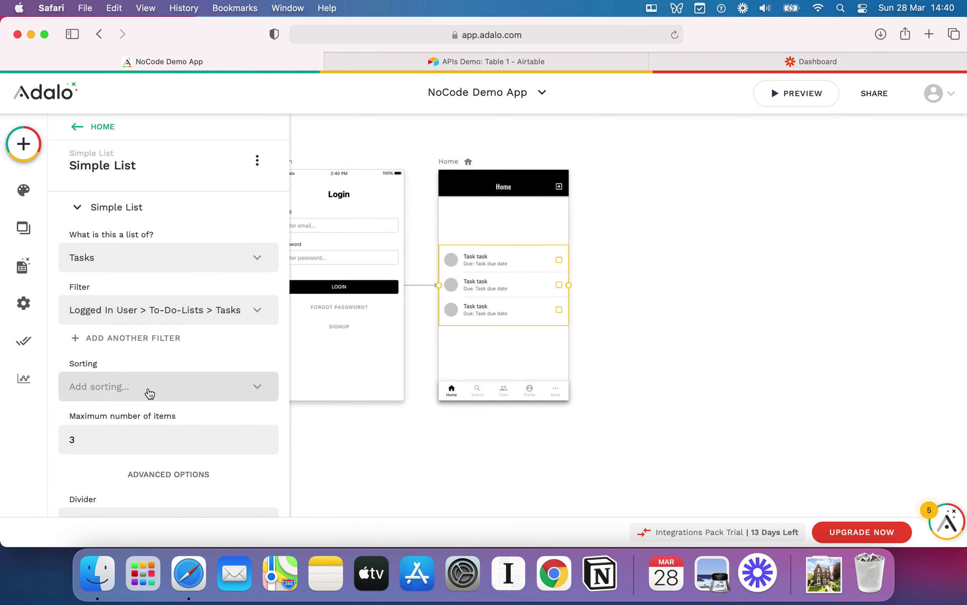
scroll(150, 394, down, 4)
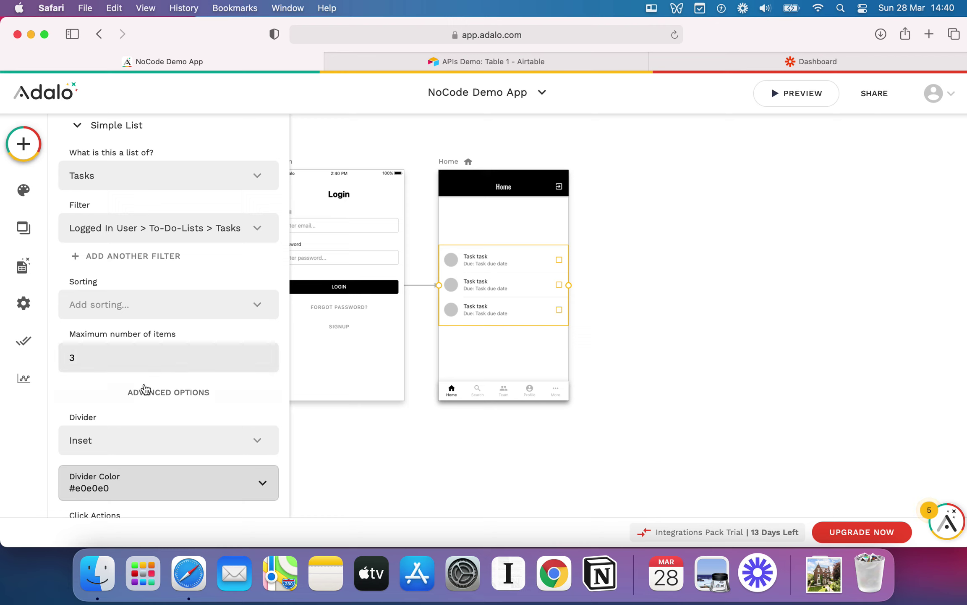
scroll(145, 388, down, 6)
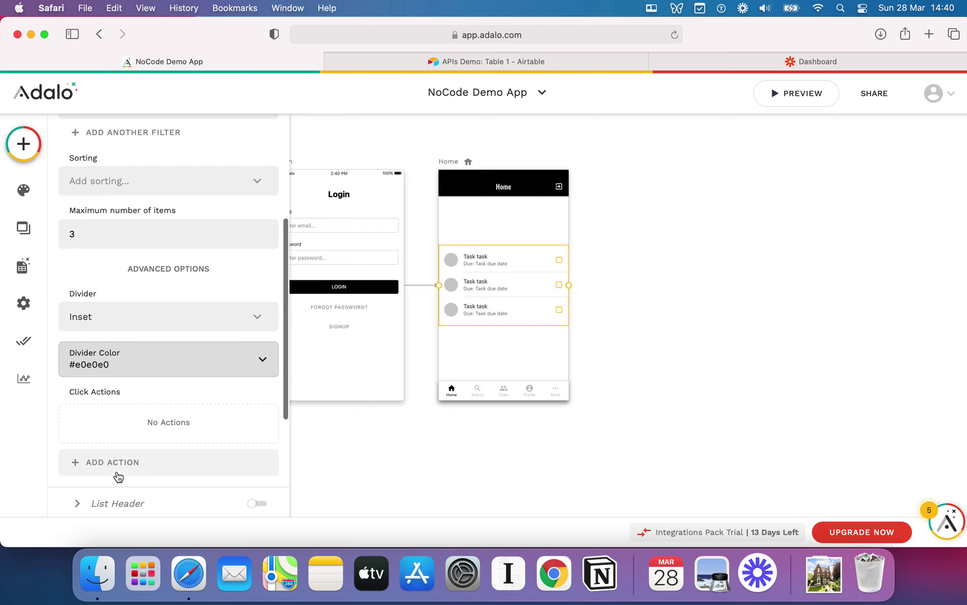
scroll(119, 477, down, 2)
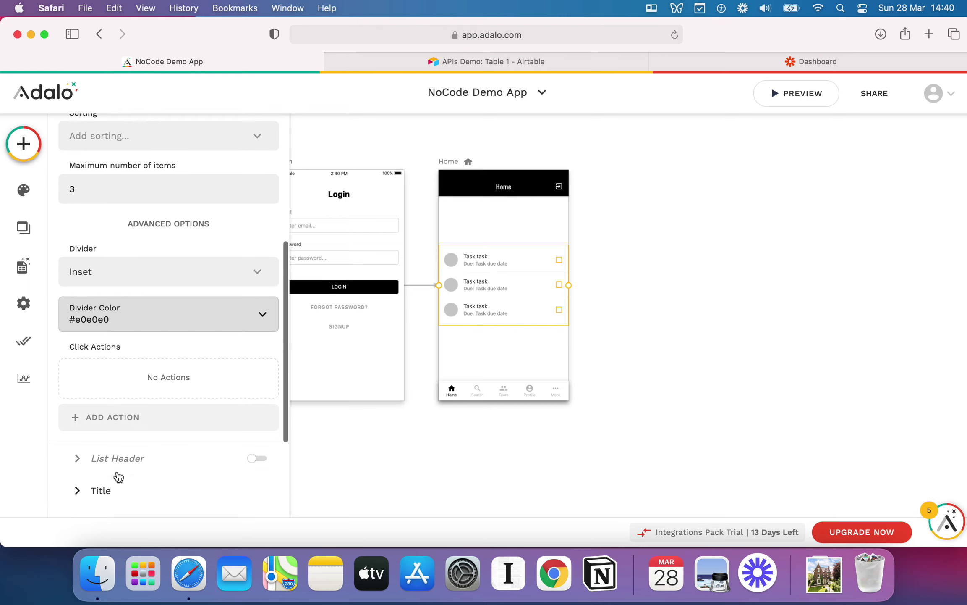
click(130, 418)
mouse_move(165, 254)
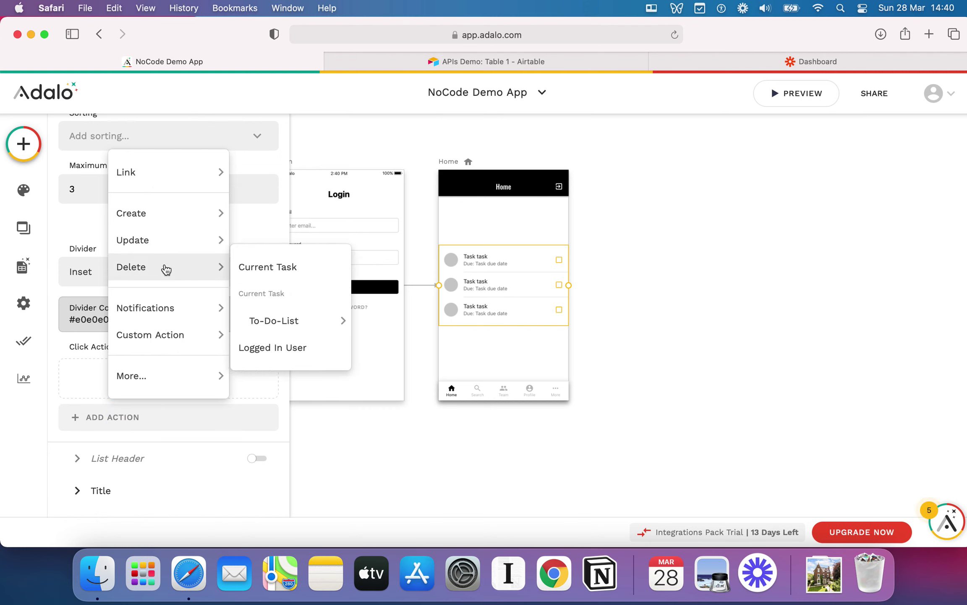
click(82, 372)
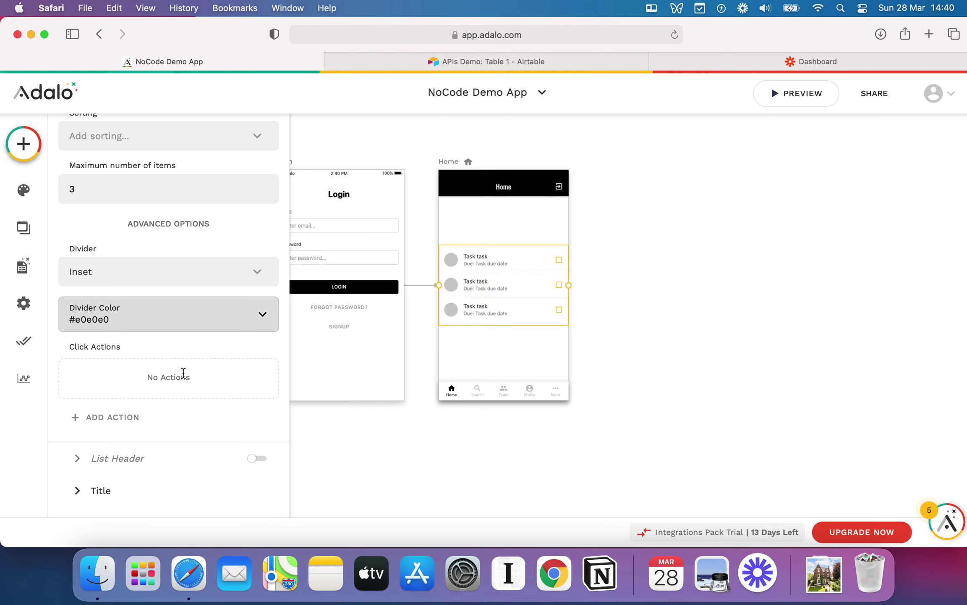
click(106, 417)
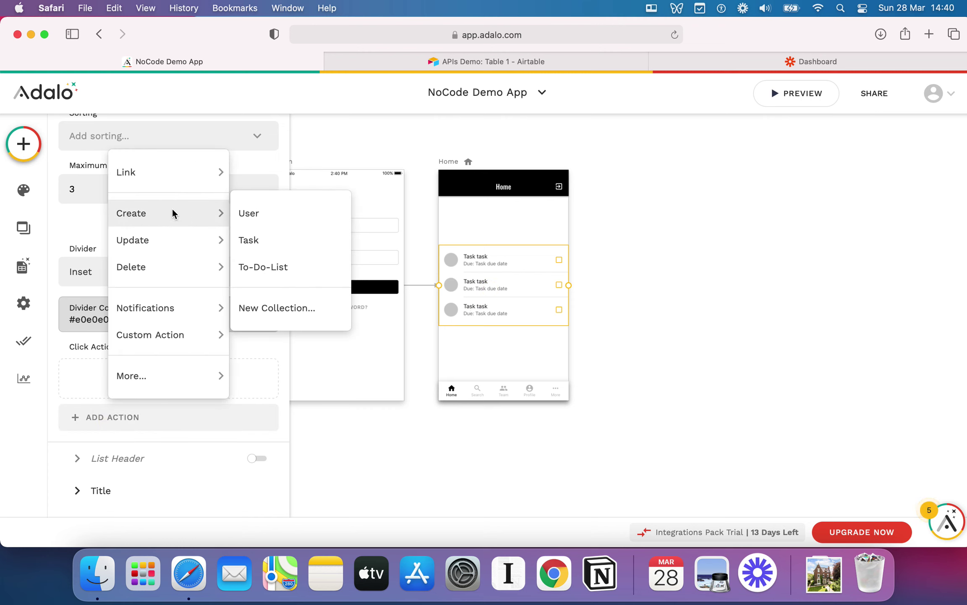
mouse_move(193, 338)
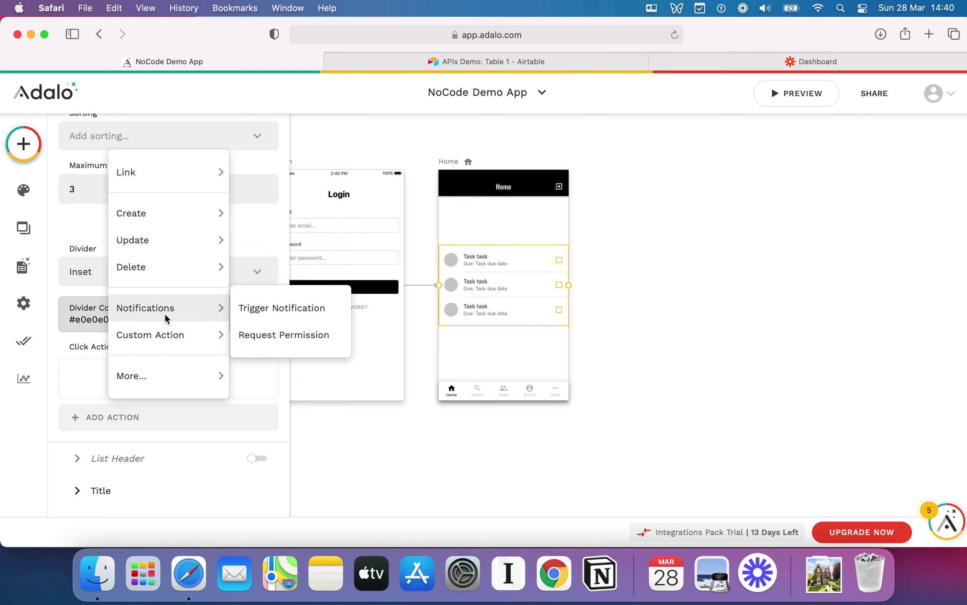
mouse_move(144, 170)
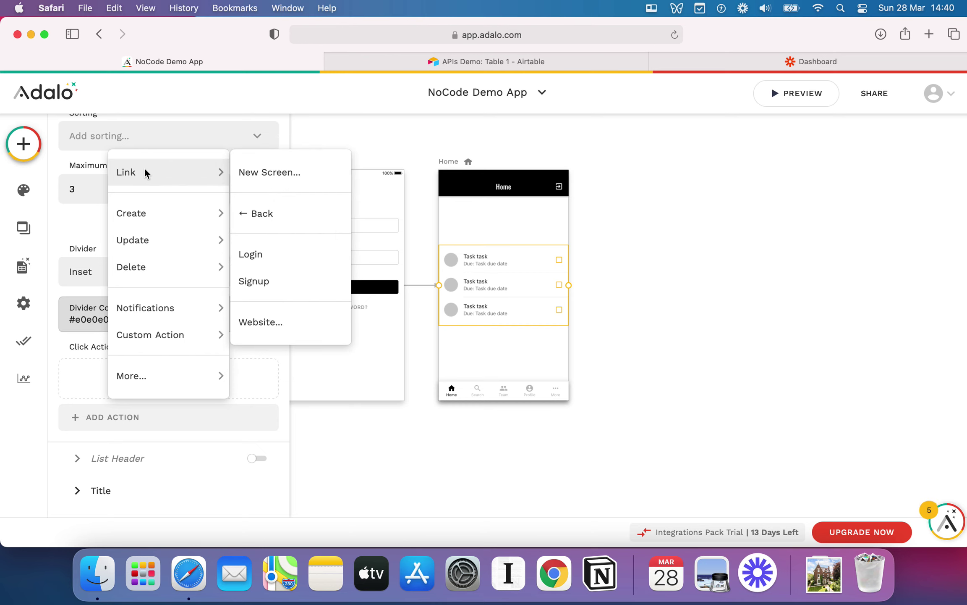
click(276, 188)
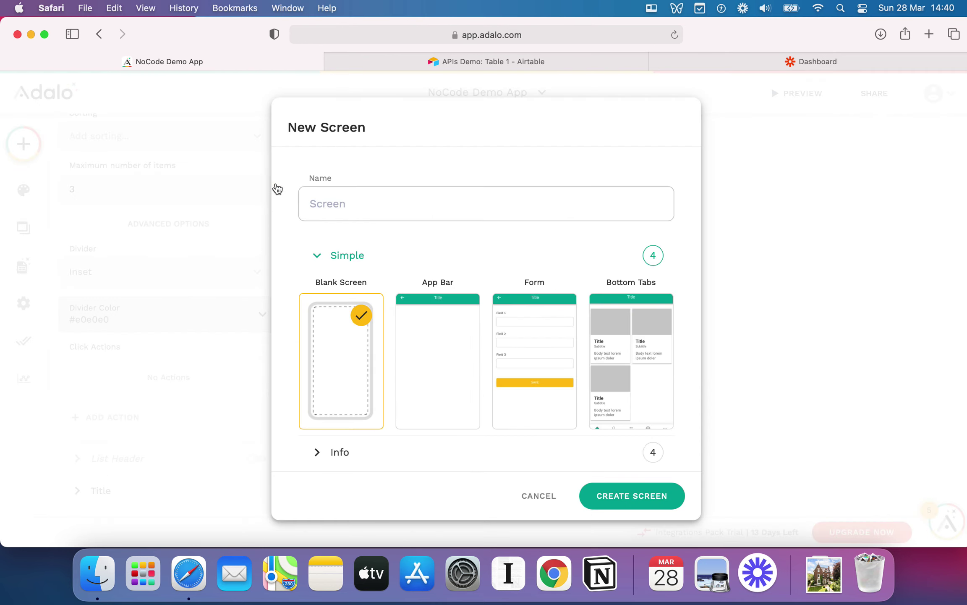
Name the new screen Details, choose the App Bar layout for it and create it
text(Details)
click(460, 340)
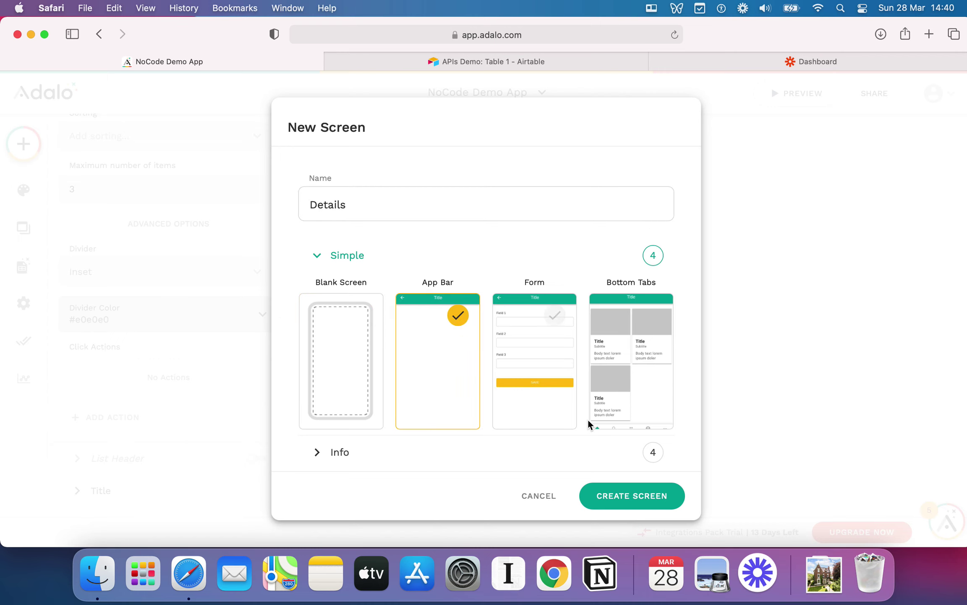
click(635, 497)
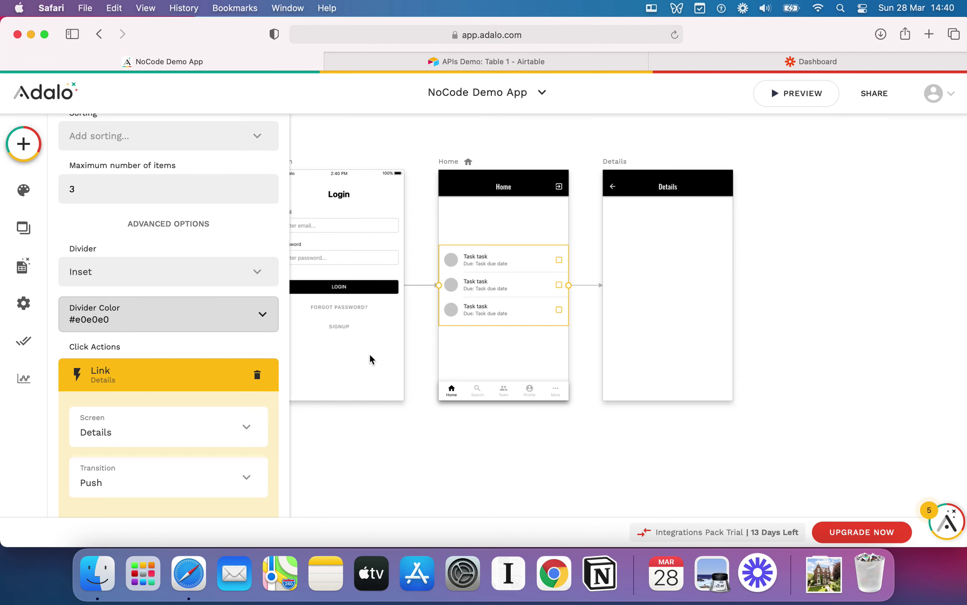
Review the list's link action, including its target screen, transition and the data it sends to the Details screen
scroll(247, 391, down, 3)
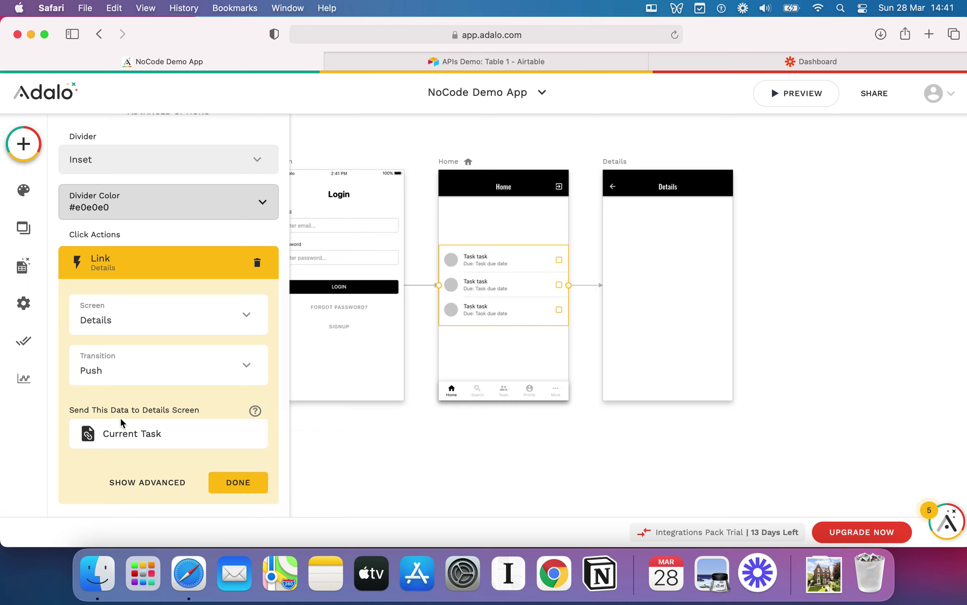
click(633, 277)
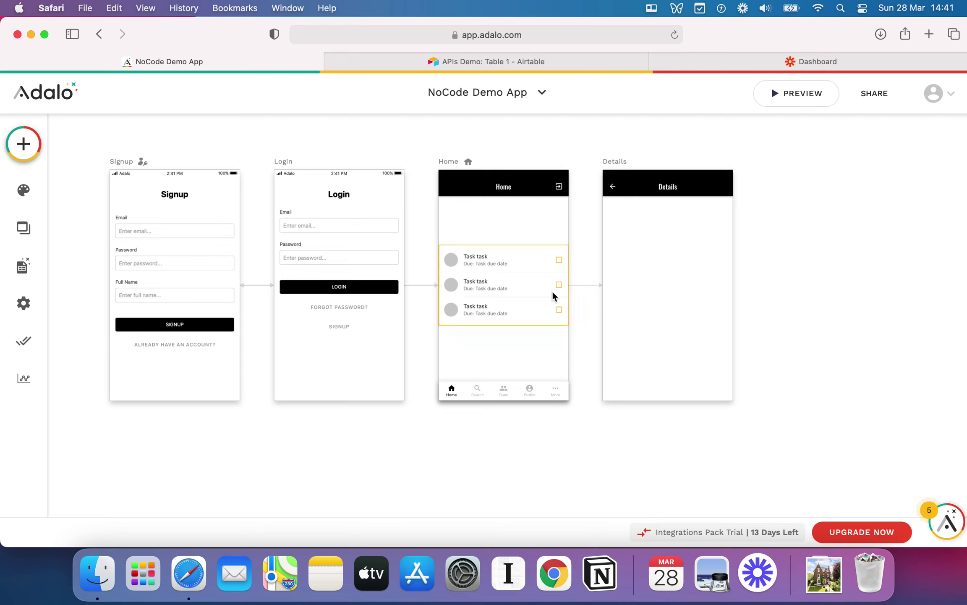
click(676, 275)
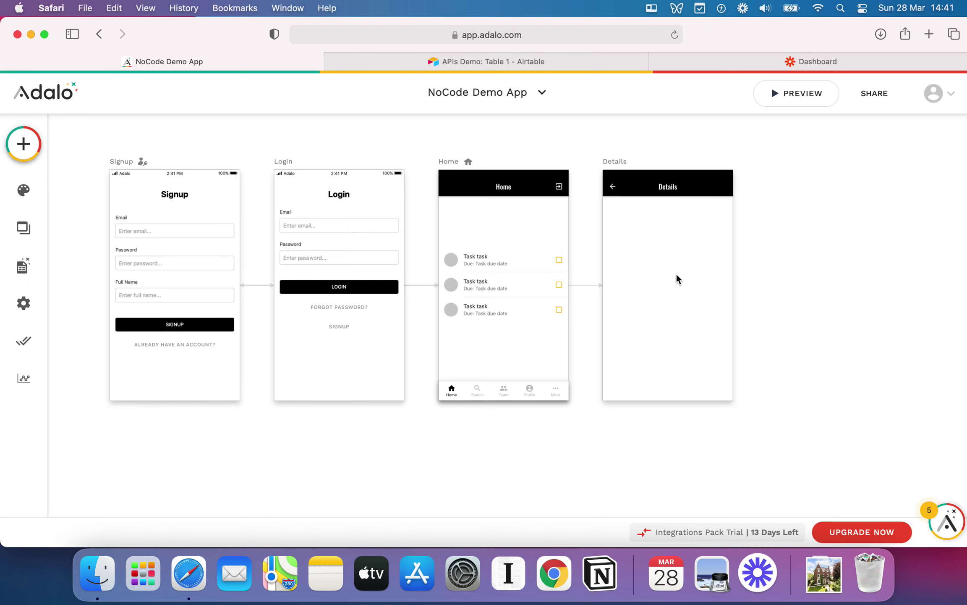
scroll(777, 257, right, 3)
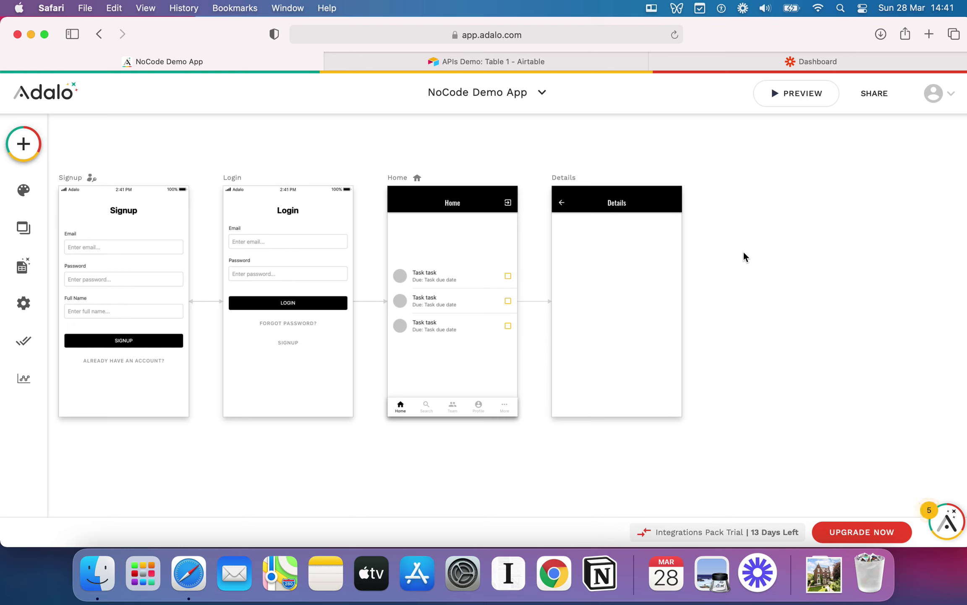
click(460, 289)
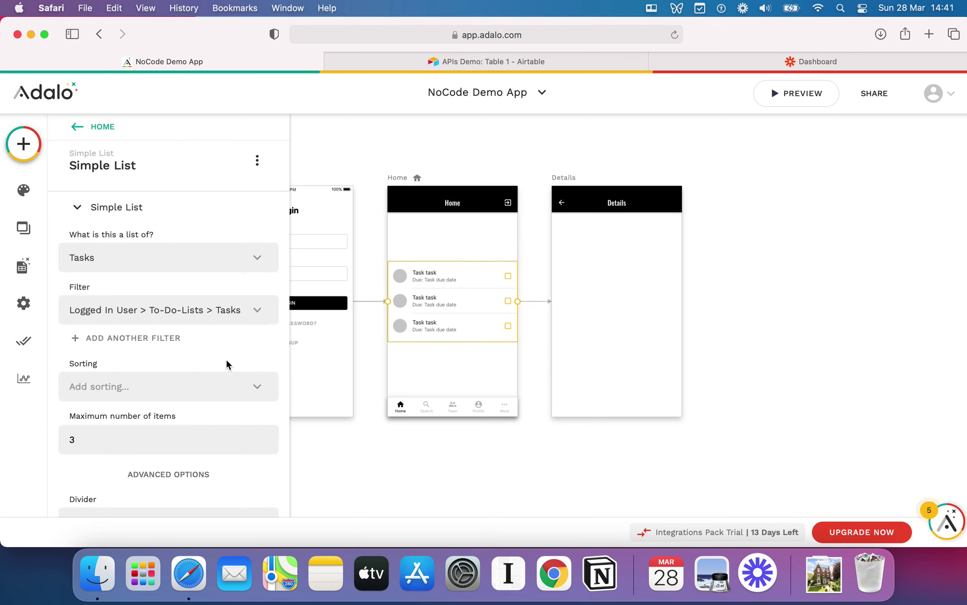
scroll(229, 420, down, 12)
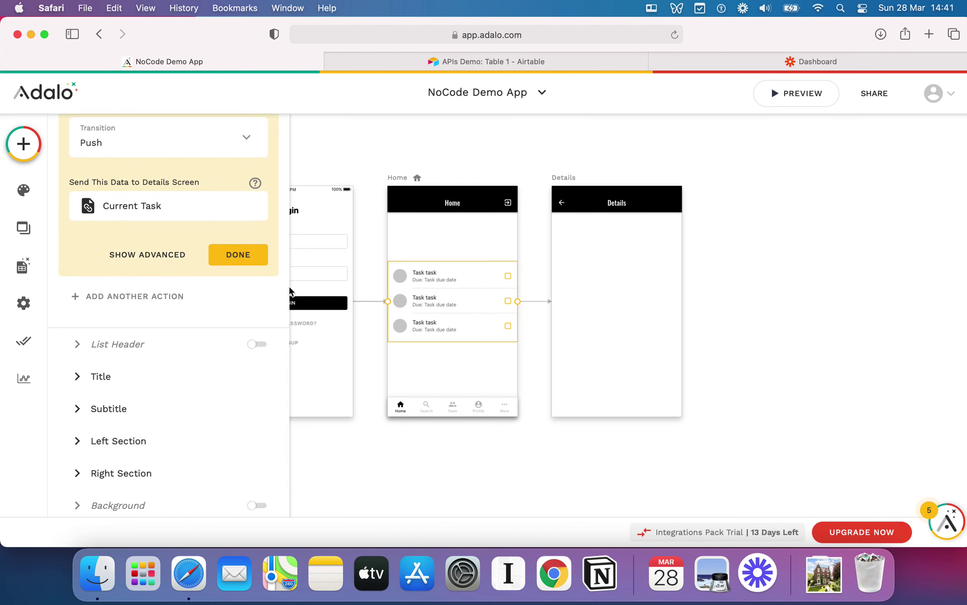
scroll(188, 238, up, 2)
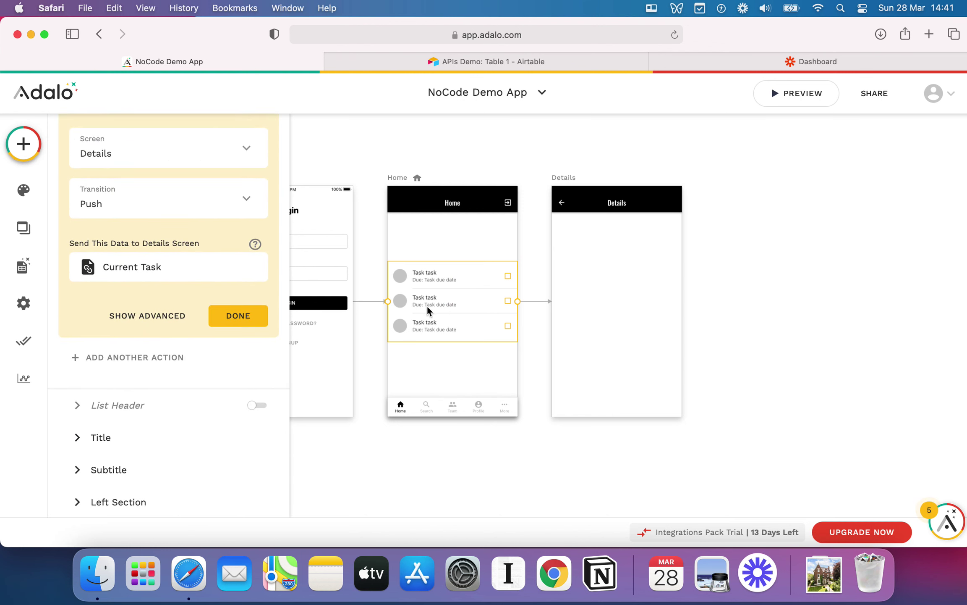
scroll(197, 327, up, 9)
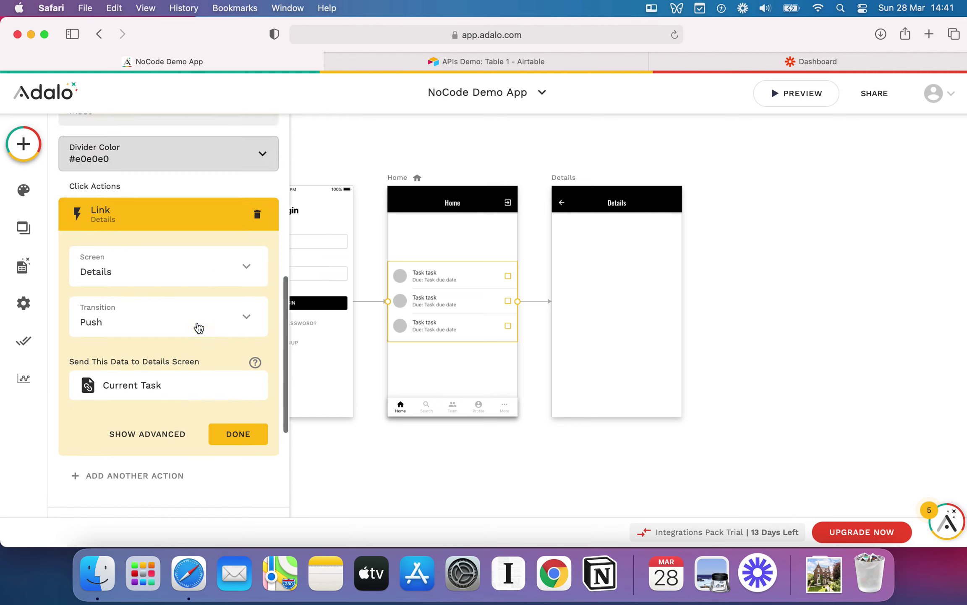
Place a text component near the top of the Details screen reading "Task: " followed by the current task's Task property as magic text
click(24, 144)
drag(140, 296, 586, 244)
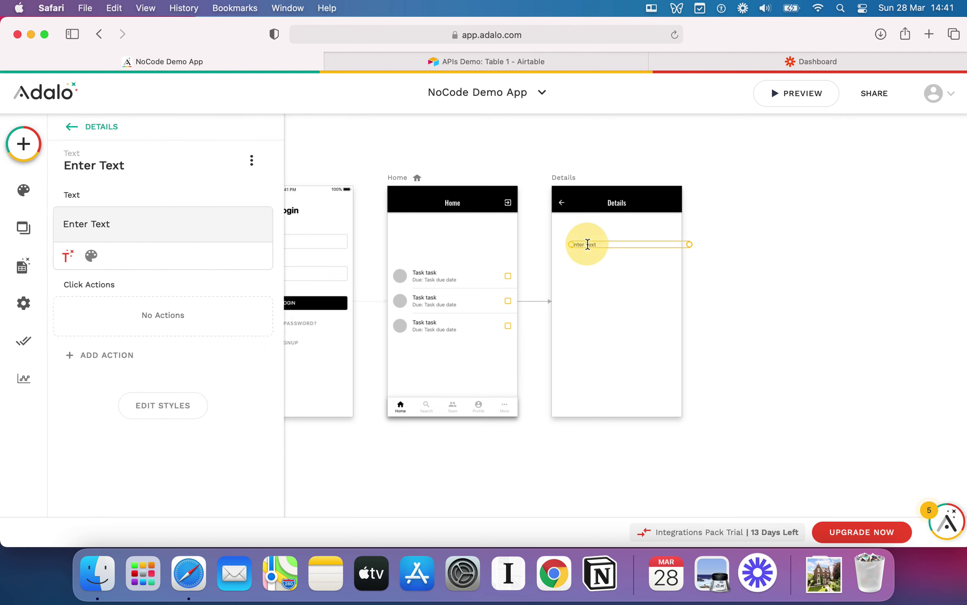
text(Task)
key(BackSpace)
key(BackSpace)
key(BackSpace)
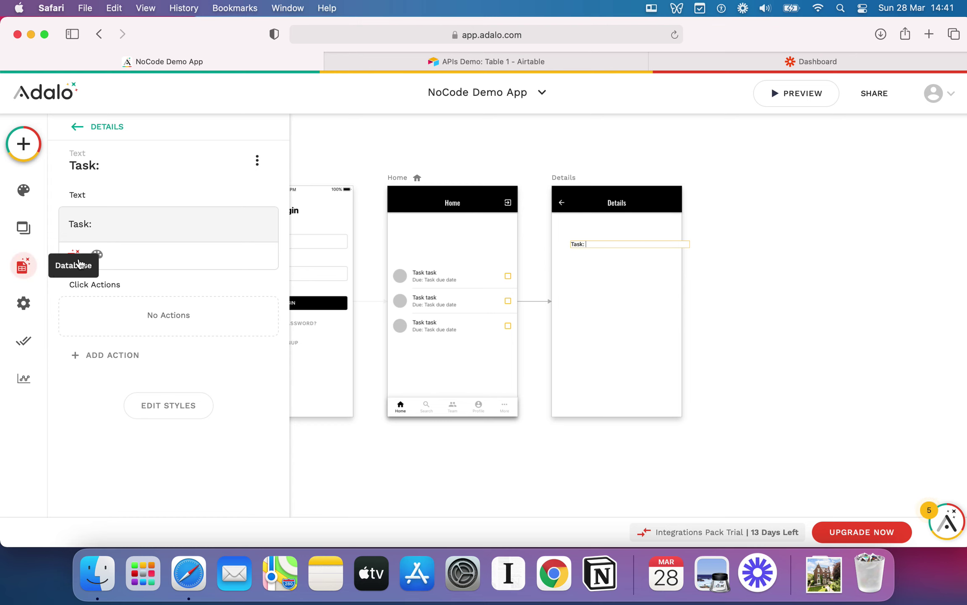
click(72, 260)
mouse_move(126, 294)
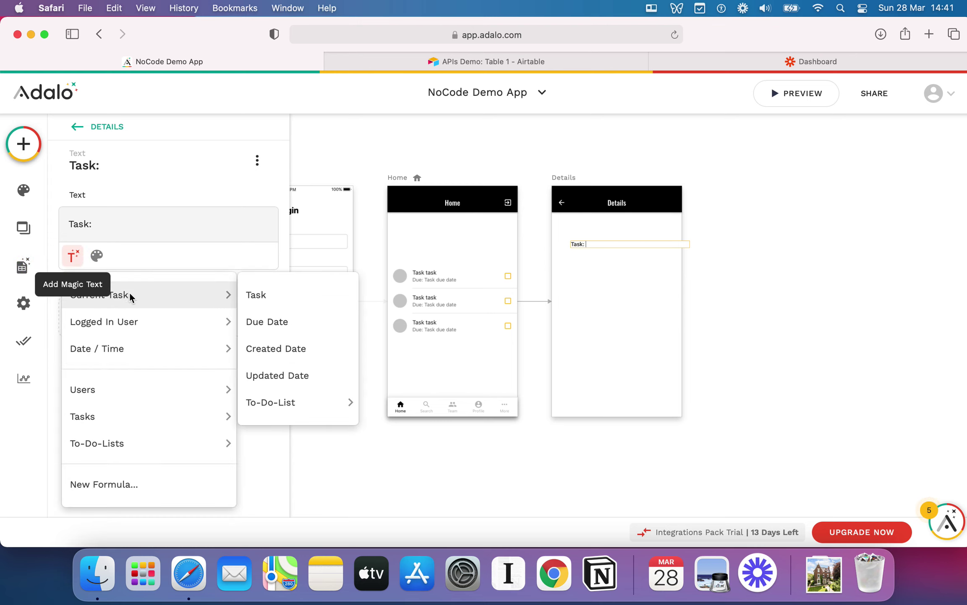
click(260, 297)
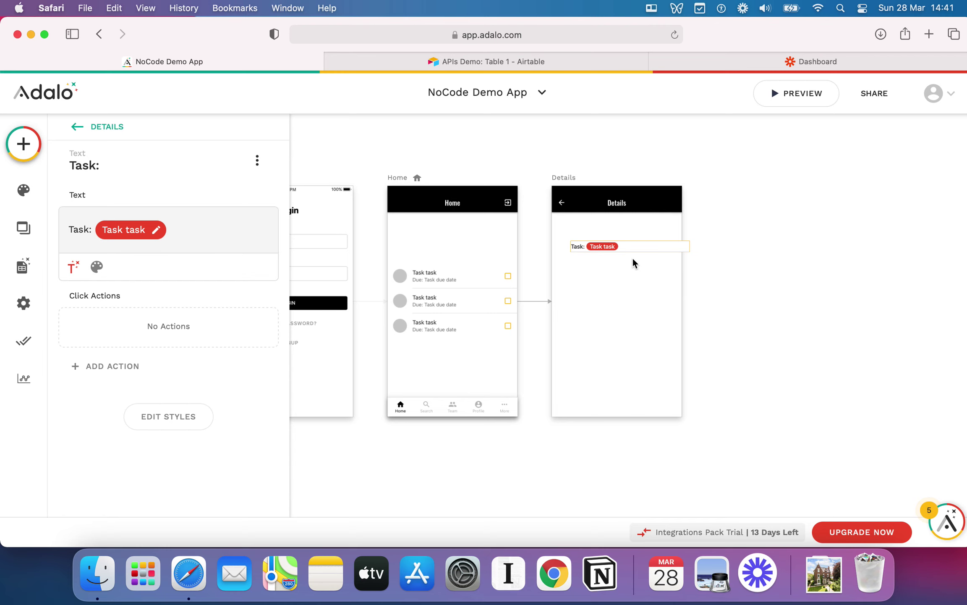
Add a blank line and "Due: " with the current task's Due Date as magic text to the Details screen's text
key(Return)
key(Return)
text(Suw)
key(BackSpace)
key(BackSpace)
key(BackSpace)
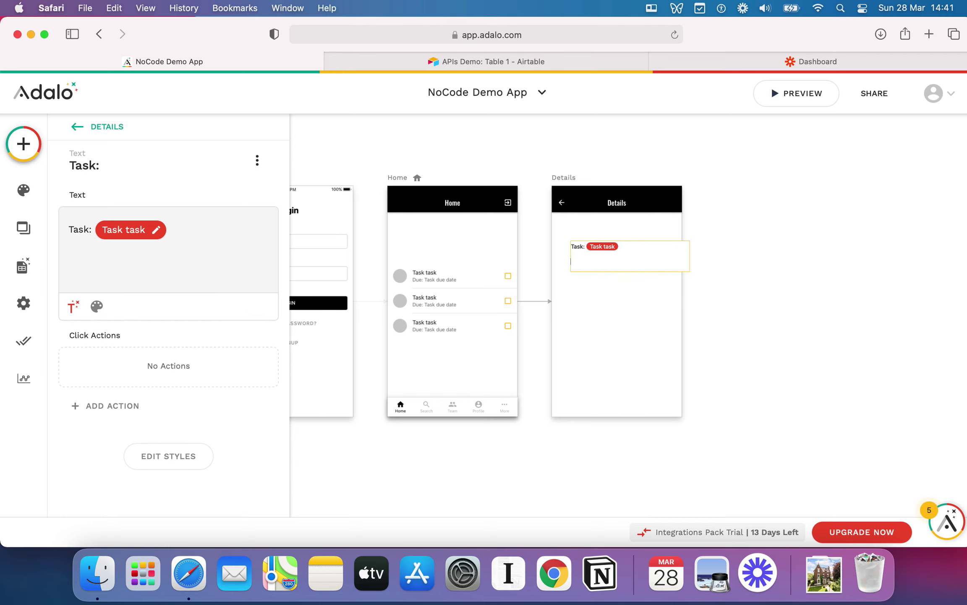
text(Due:)
click(73, 306)
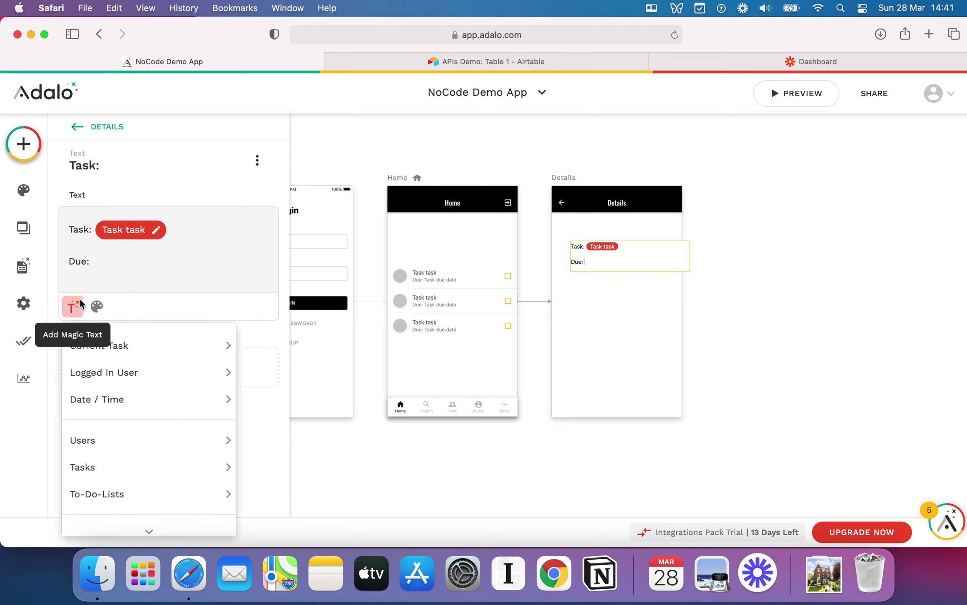
mouse_move(189, 372)
mouse_move(126, 345)
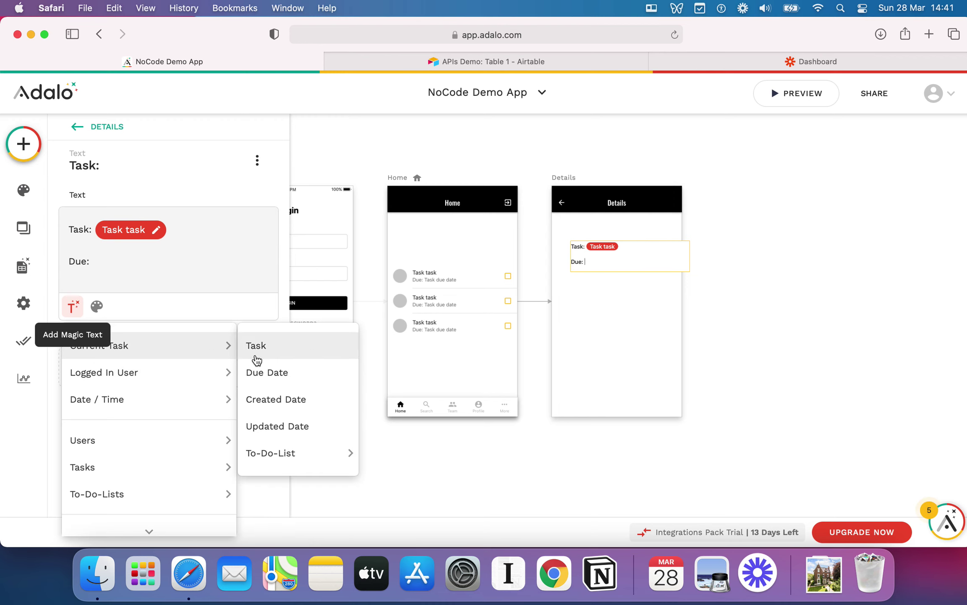
click(251, 372)
Set the date format of the due date in the Details screen's text to Day of Week
click(606, 271)
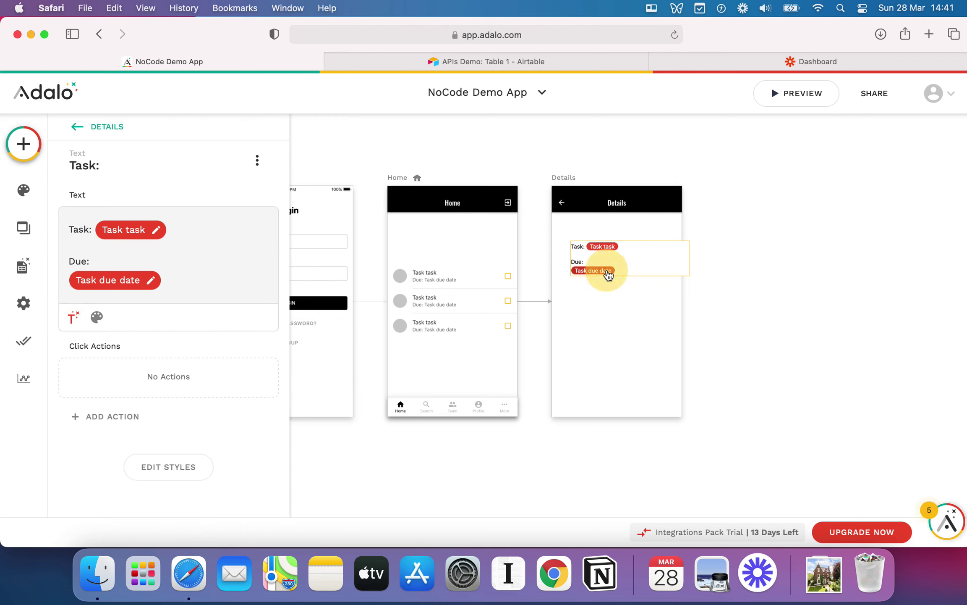
click(151, 280)
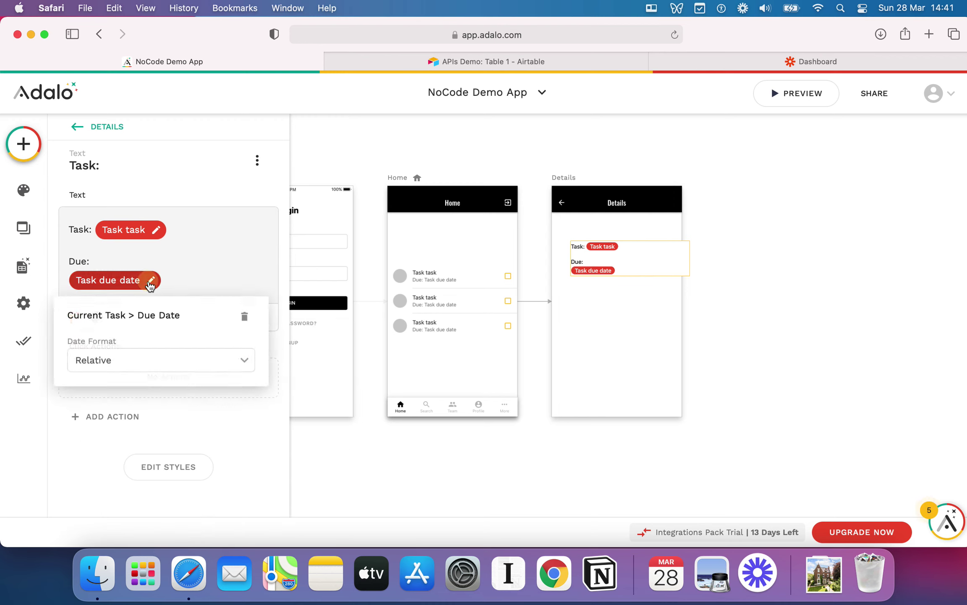
click(167, 360)
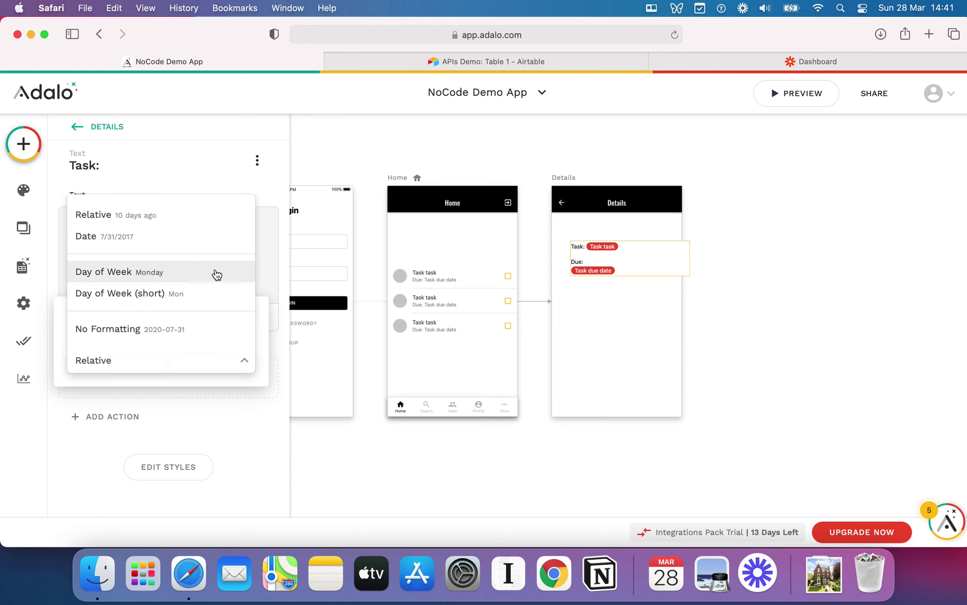
click(165, 272)
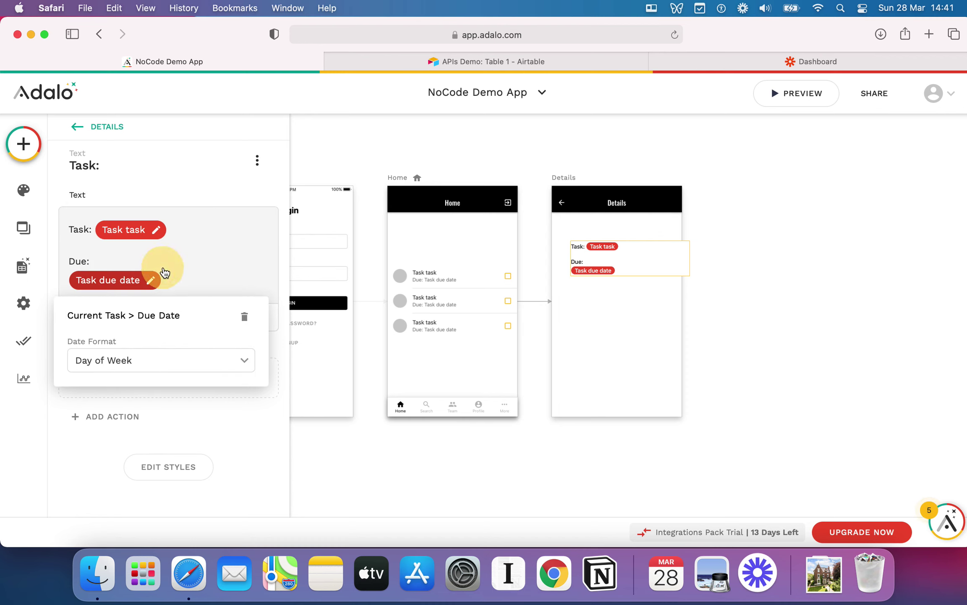
click(231, 257)
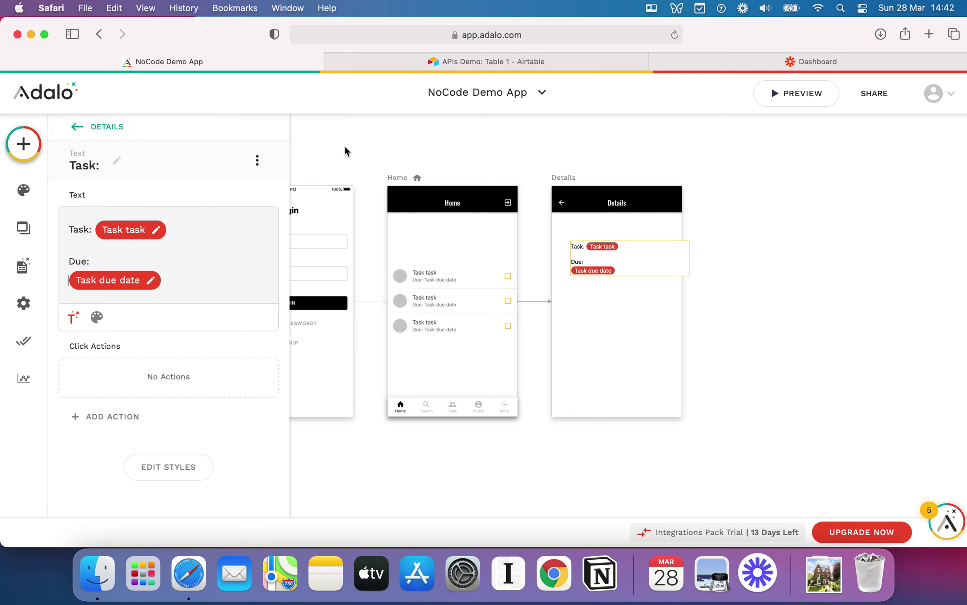
Preview the app, check the Details screen of each of the three tasks on the Home list, and close the preview
click(358, 140)
click(759, 153)
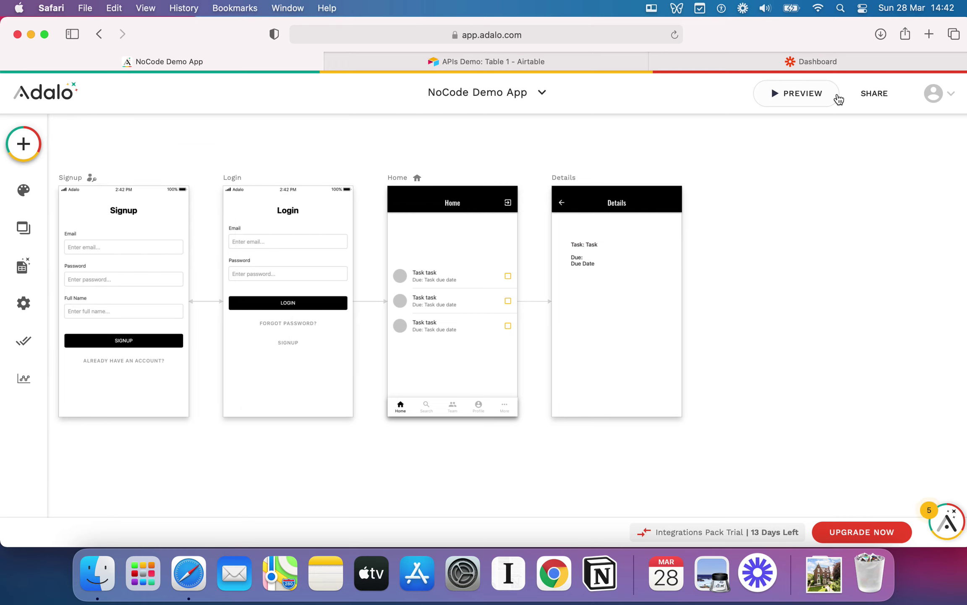
click(810, 102)
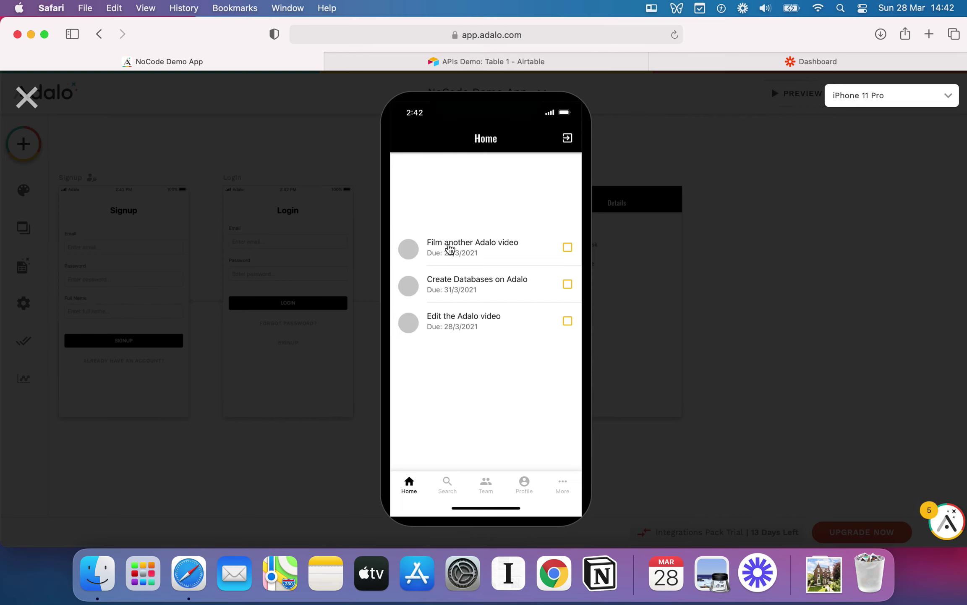
click(476, 259)
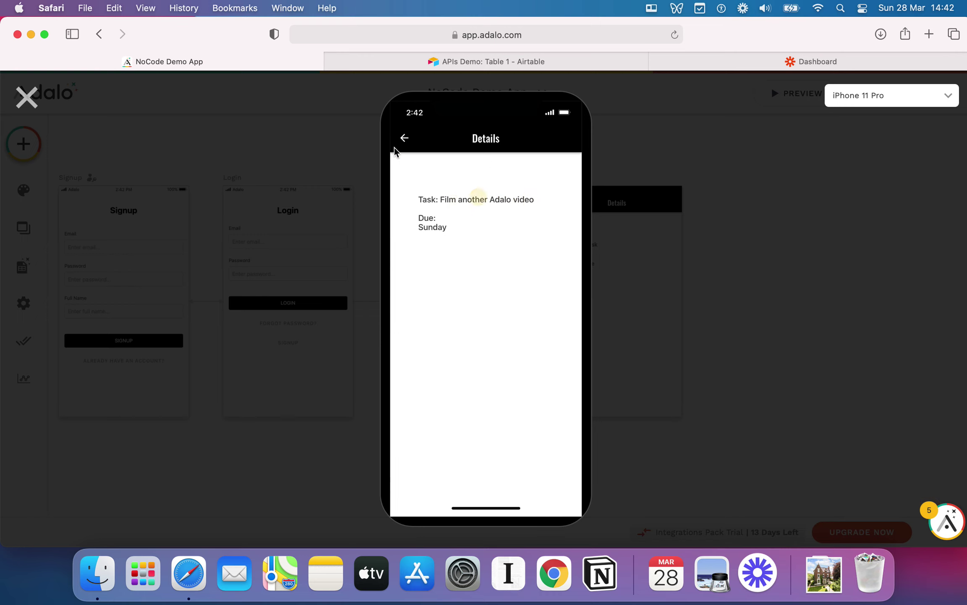
click(405, 139)
click(485, 326)
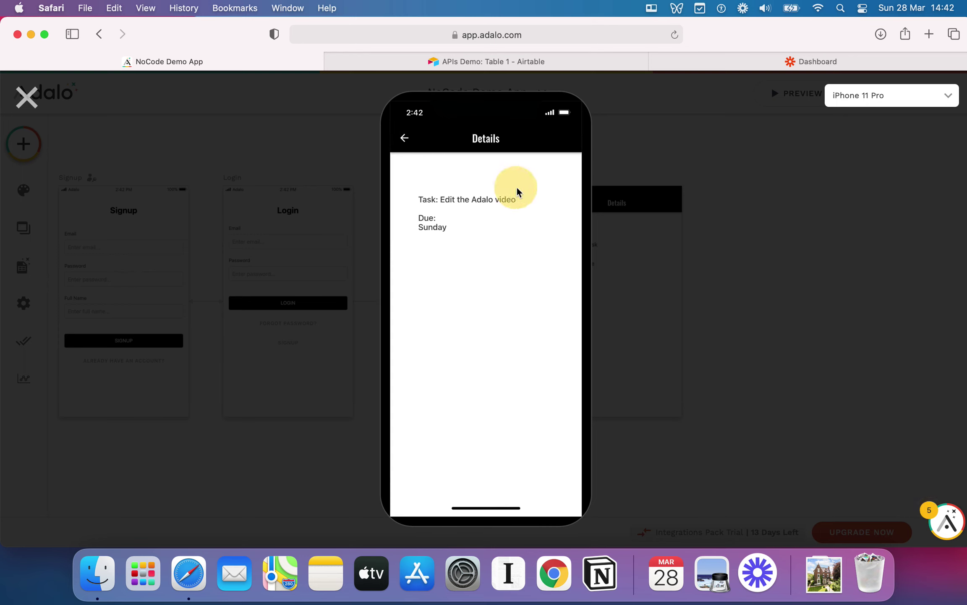
click(404, 139)
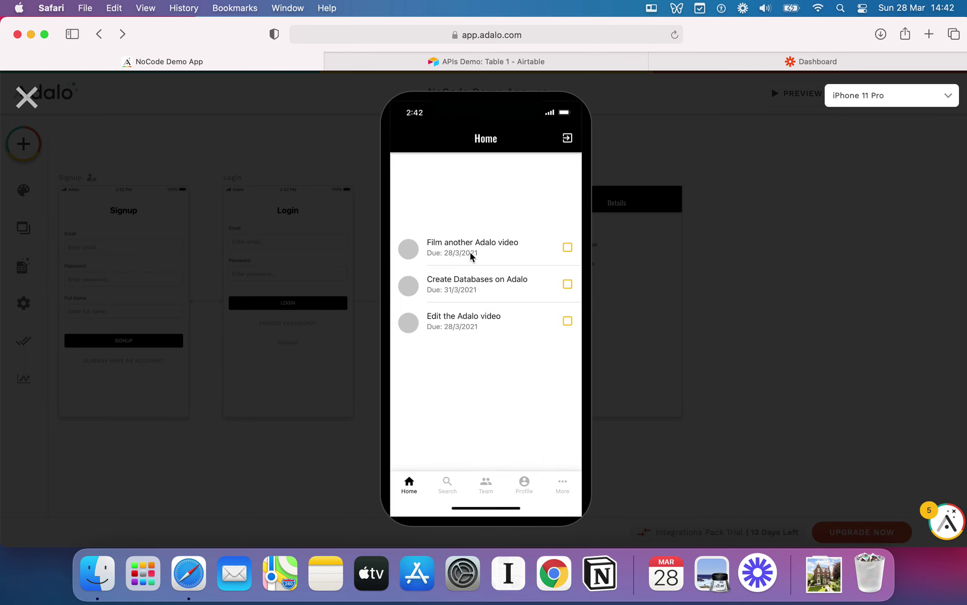
click(492, 288)
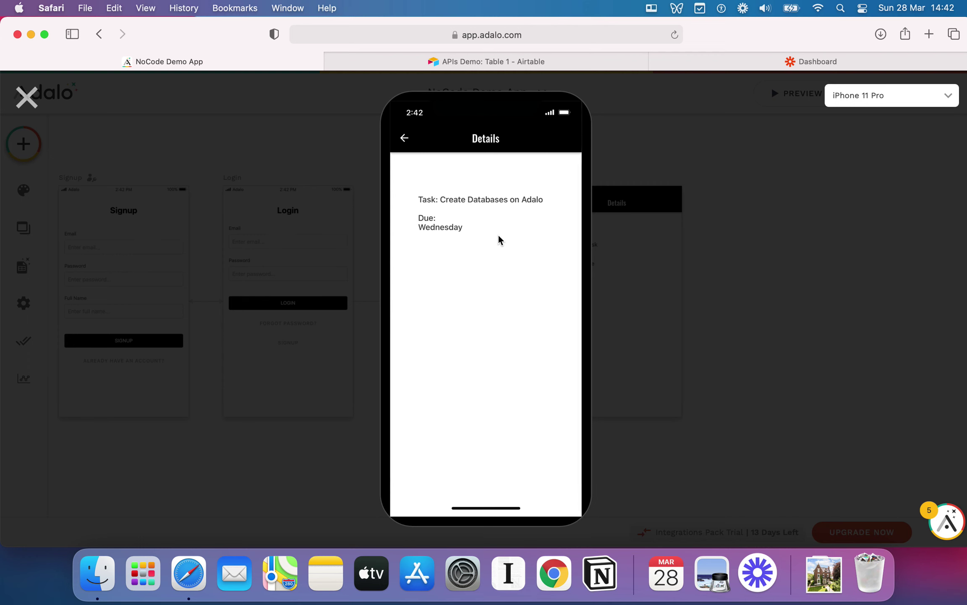
click(24, 103)
Shift the task and due date text slightly left on the Details screen so it fits within the screen's right edge
click(596, 255)
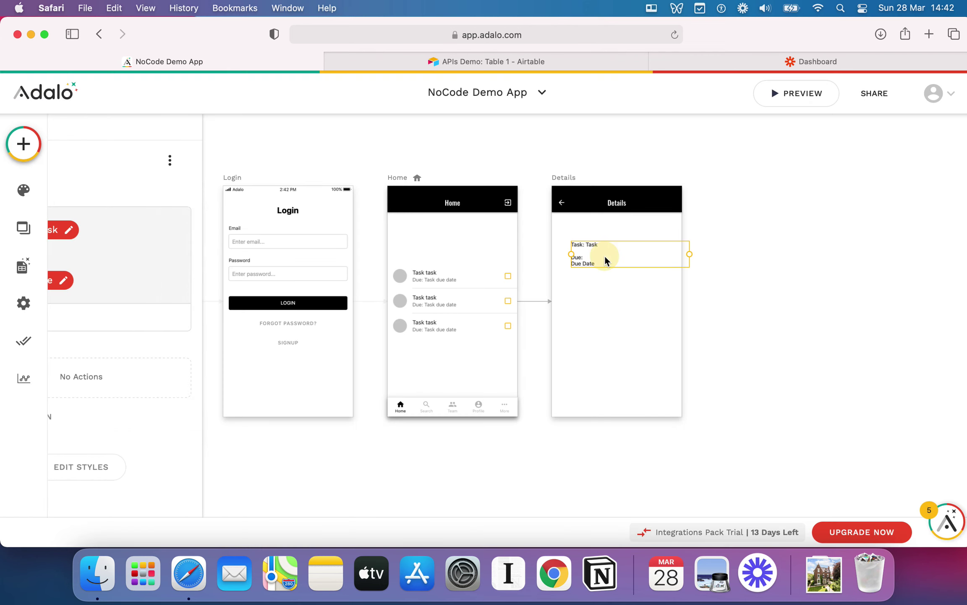
mouse_move(606, 255)
mouse_down()
mouse_move(590, 257)
mouse_move(600, 257)
mouse_up()
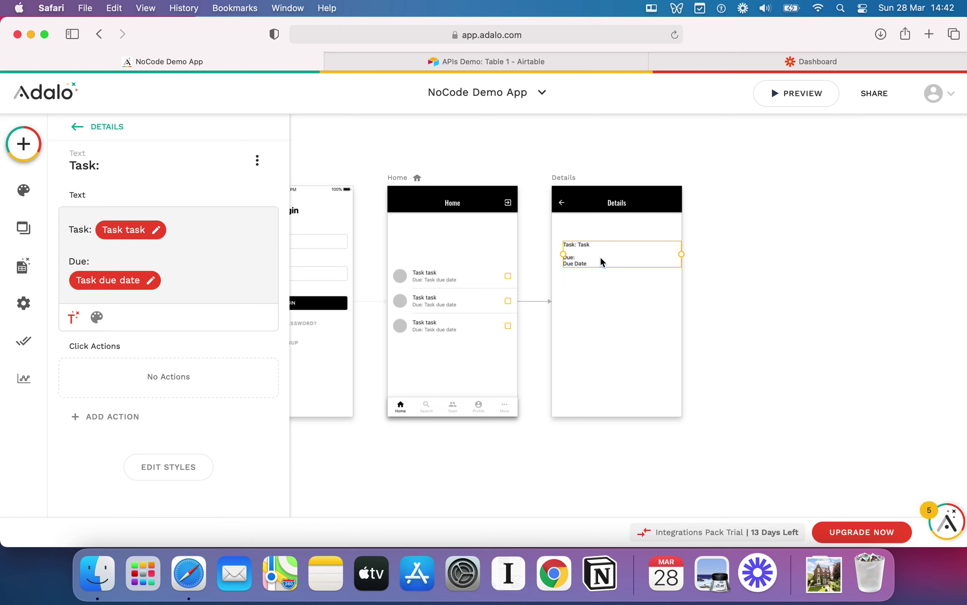
click(422, 320)
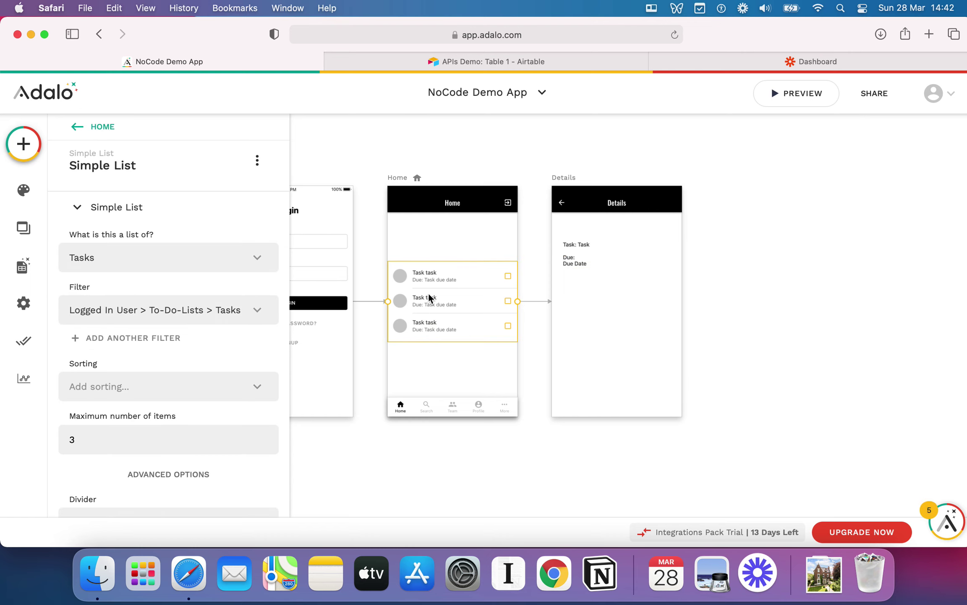
scroll(452, 305, down, 1)
scroll(451, 306, up, 1)
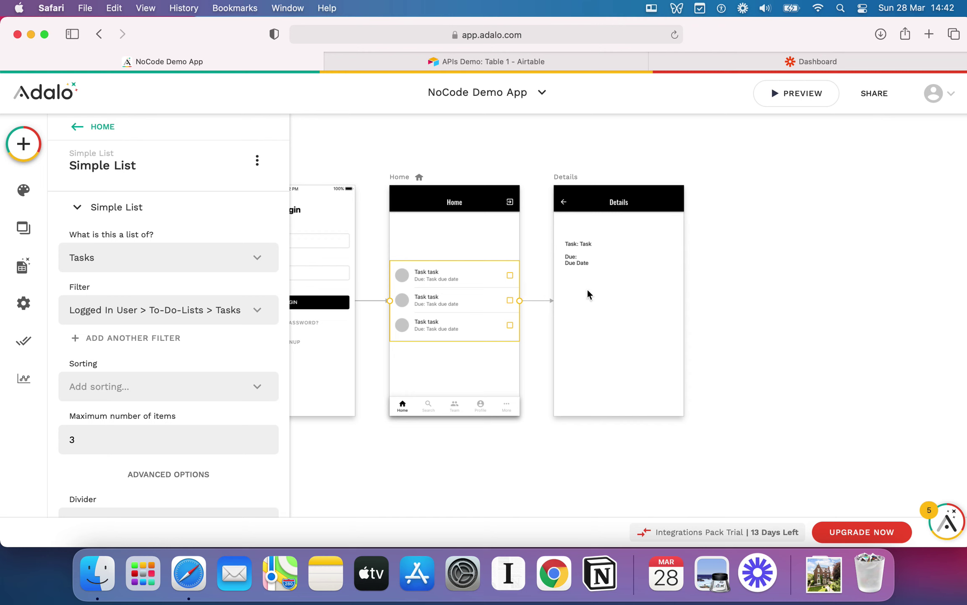
click(610, 247)
click(586, 224)
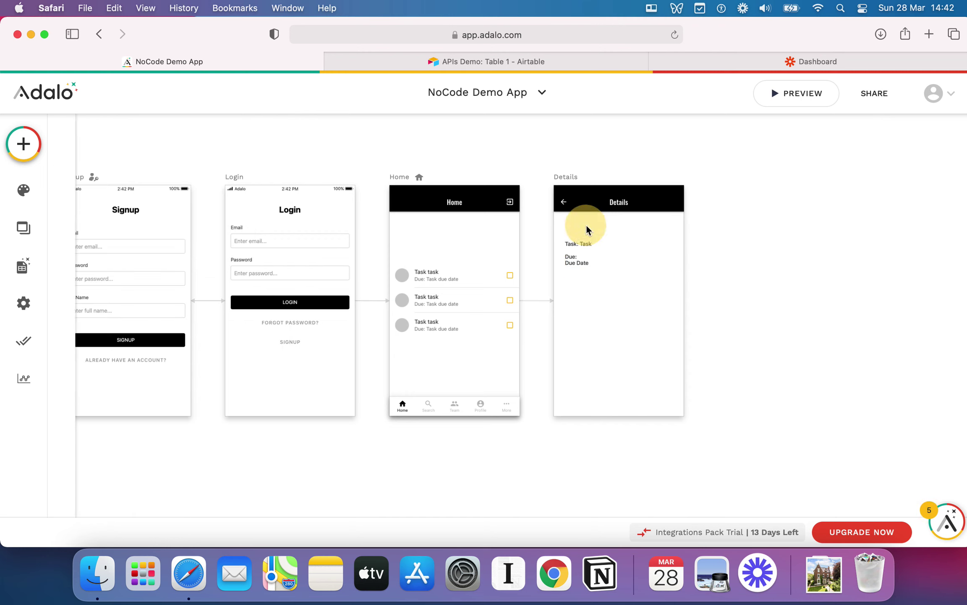
click(593, 263)
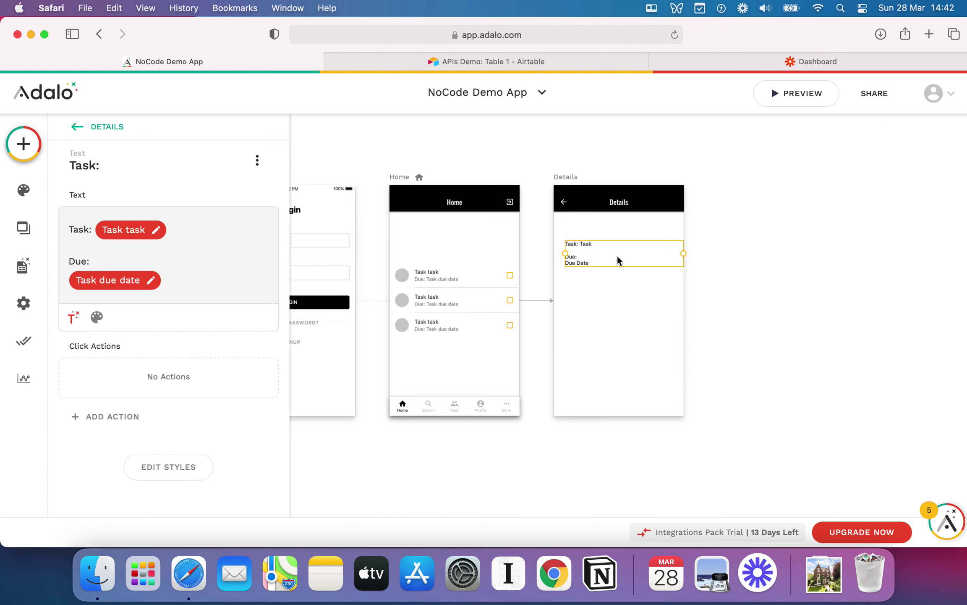
drag(621, 252, 617, 254)
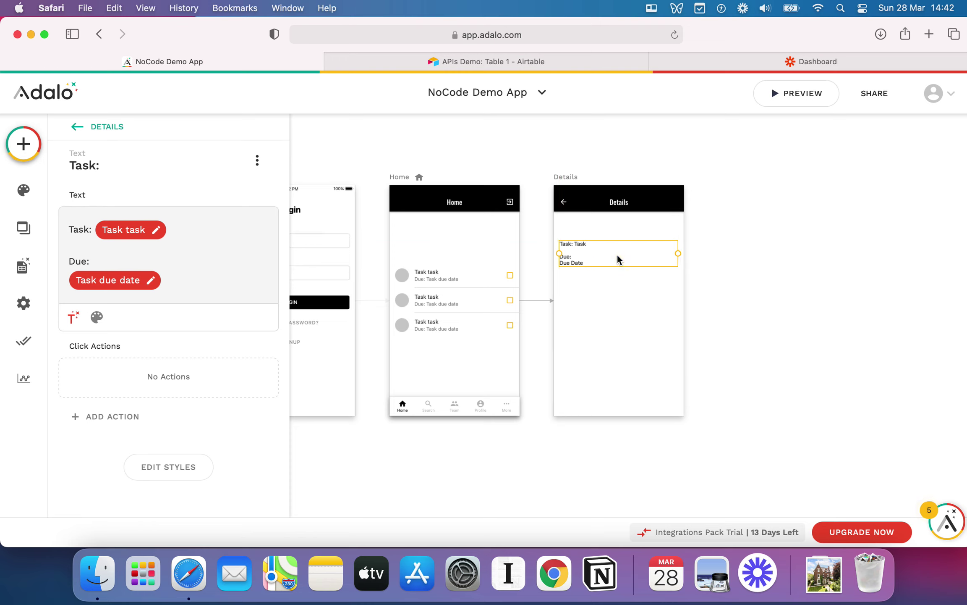
click(628, 226)
click(614, 254)
click(652, 229)
click(438, 307)
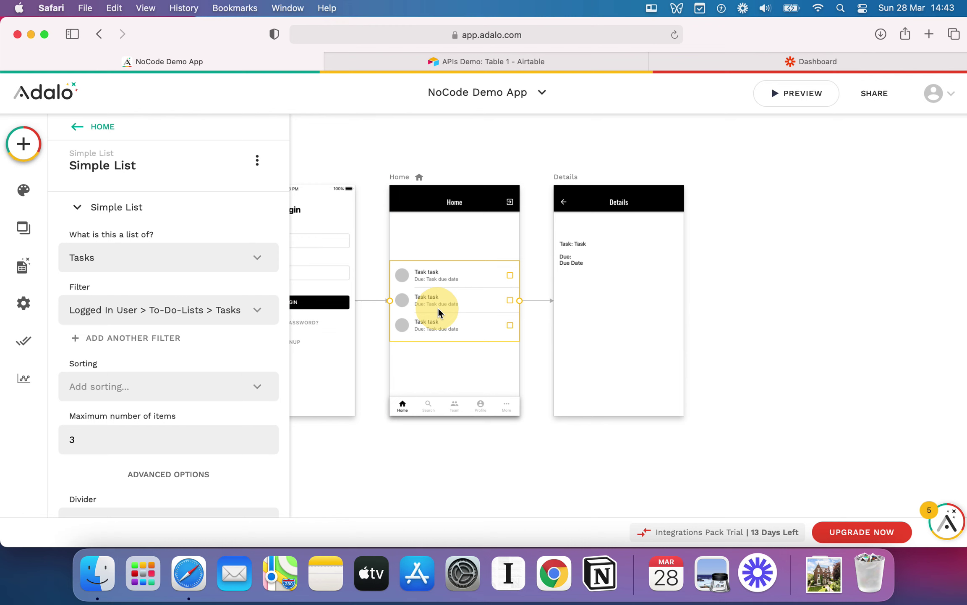
mouse_move(572, 257)
mouse_down()
mouse_move(605, 255)
mouse_move(575, 259)
mouse_up()
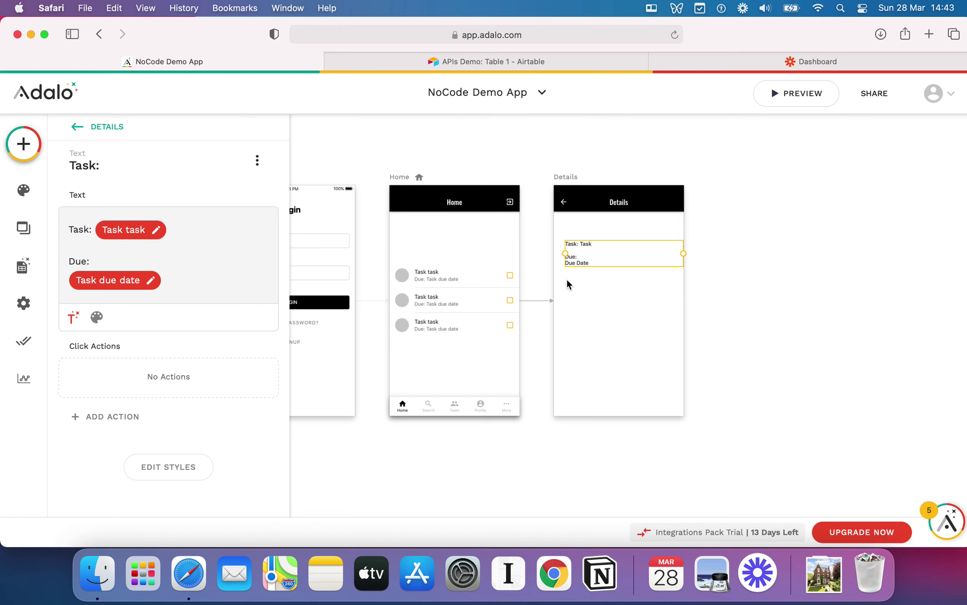
click(456, 236)
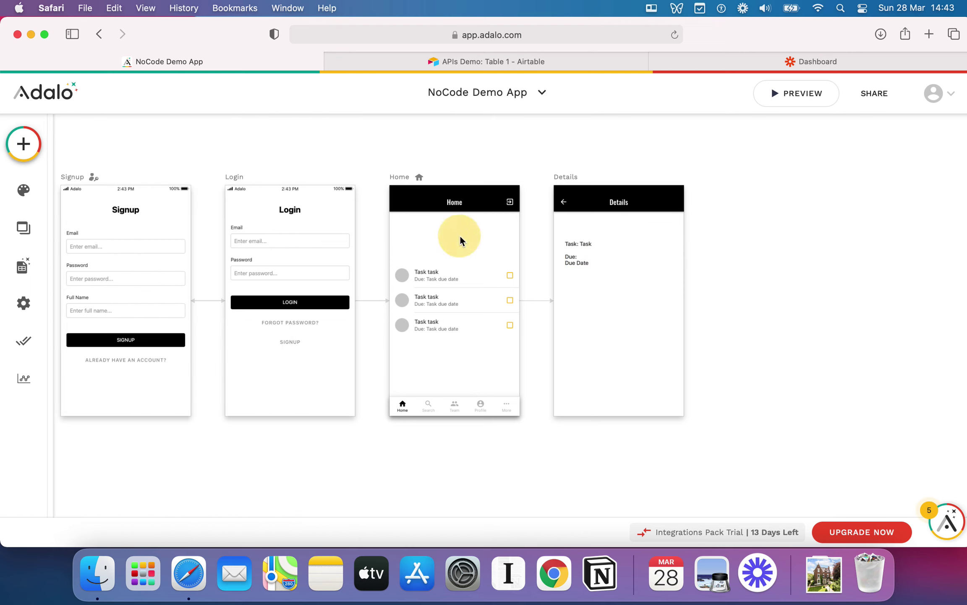
Review the Home task list's link action and its Right Section's icon and click action settings
click(459, 270)
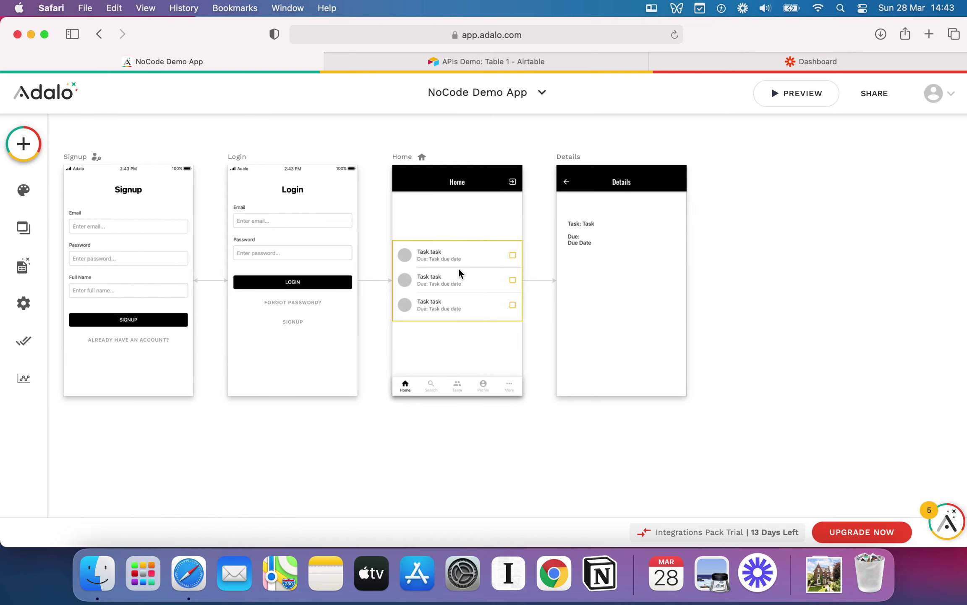
scroll(178, 329, down, 15)
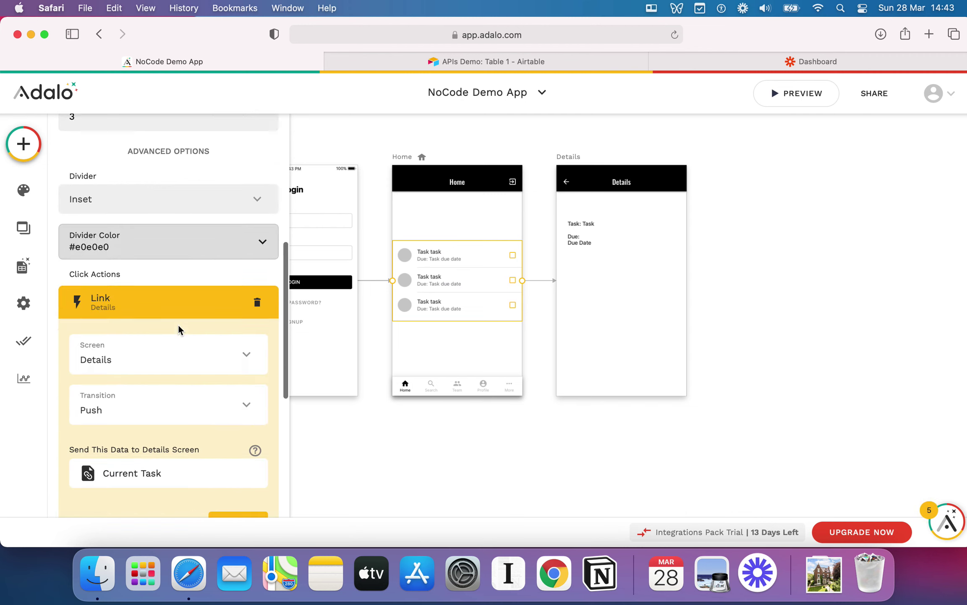
click(83, 448)
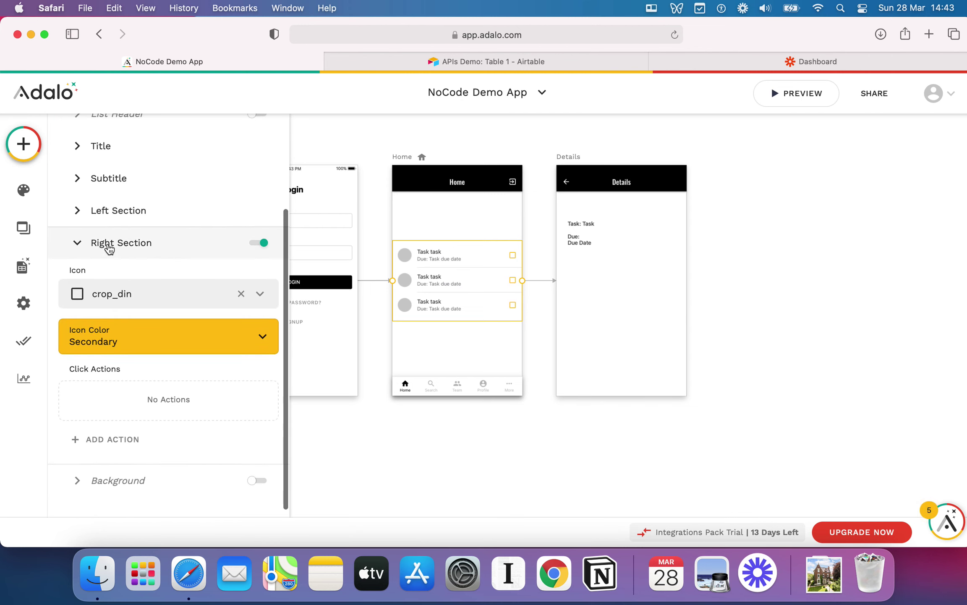
click(83, 243)
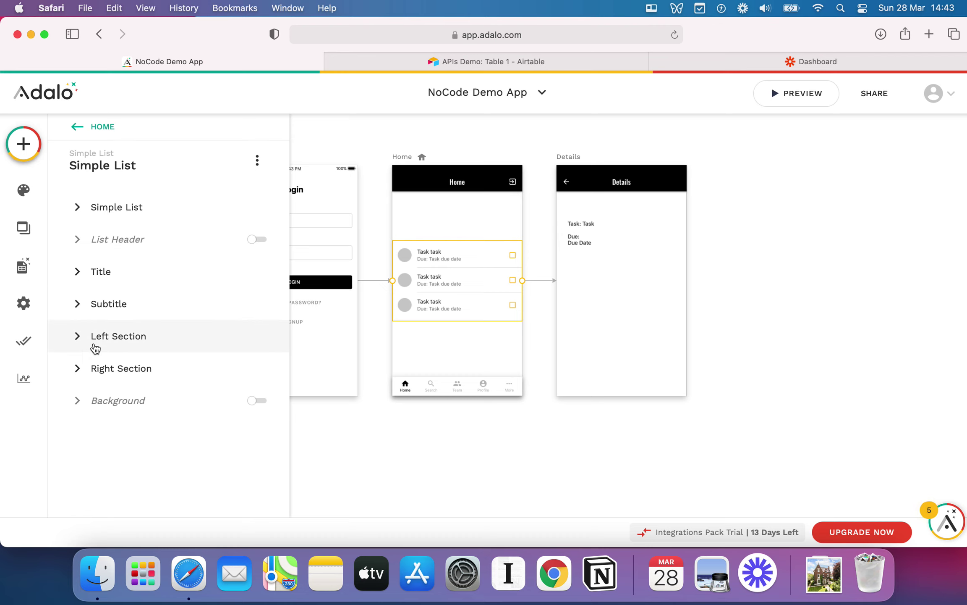
click(75, 369)
right_click(151, 400)
click(171, 333)
click(119, 377)
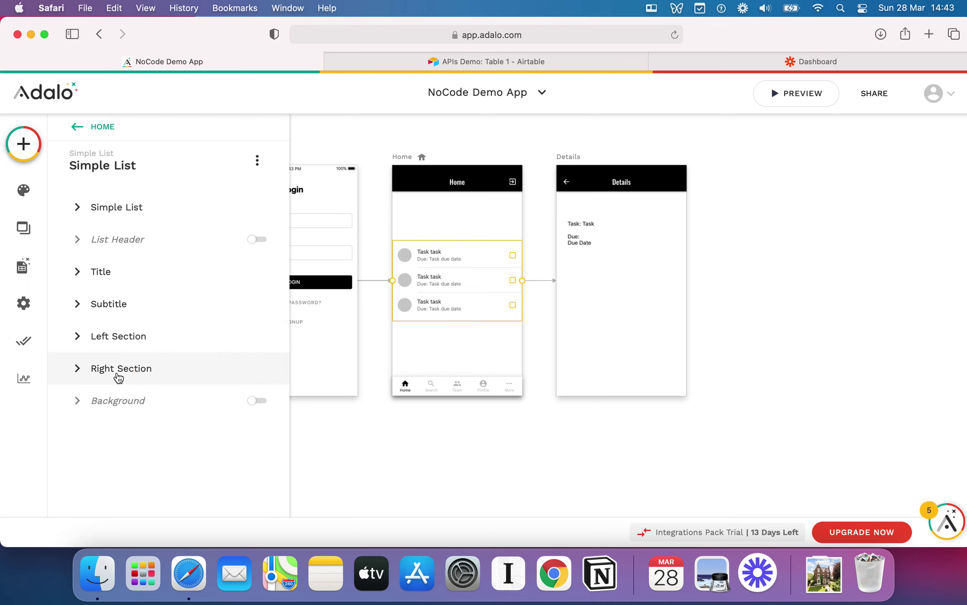
click(748, 333)
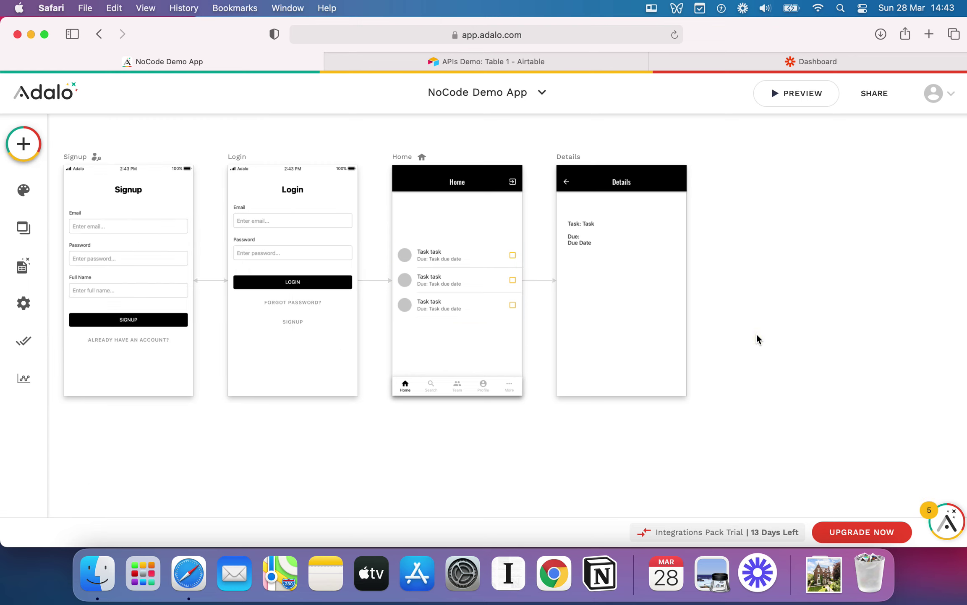